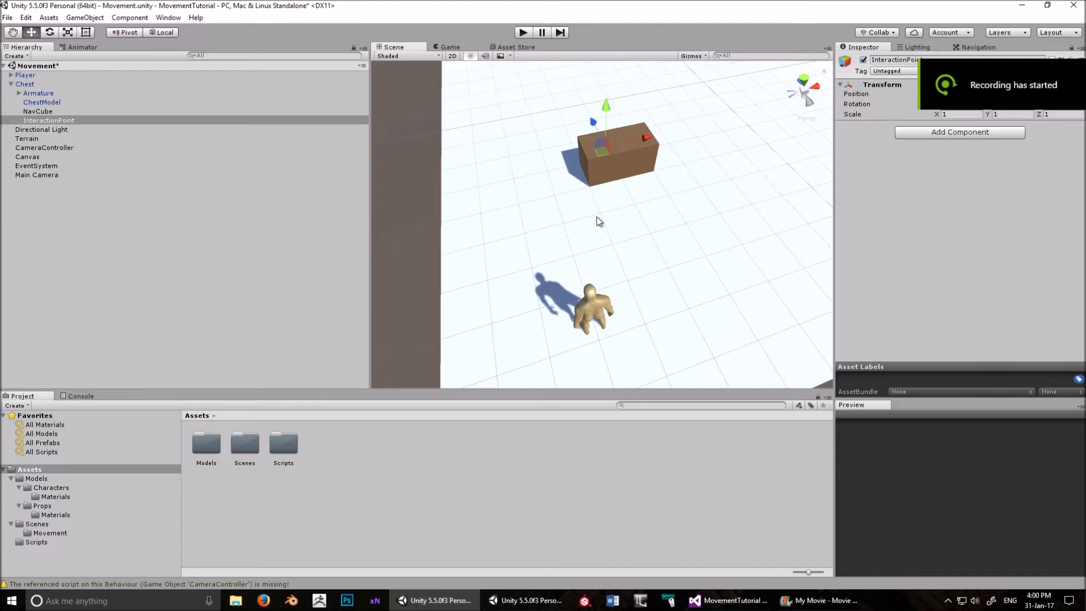
Step: Orbit the scene, select the Player object and keep its Player tag
{"action": "left_click_drag", "start_coordinate": [588, 233], "coordinate": [554, 253], "text": "alt"}
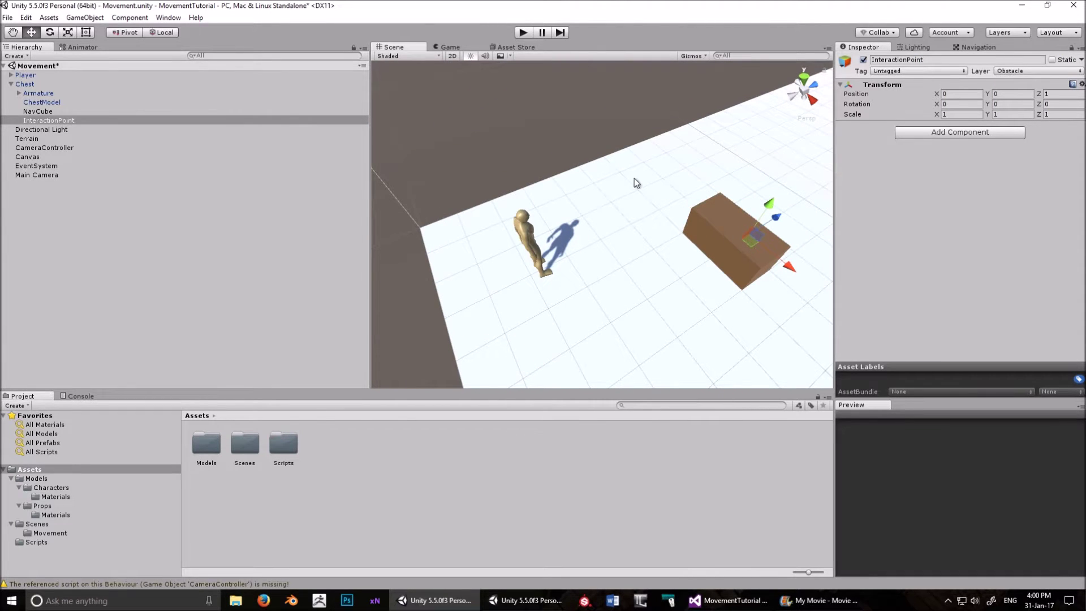
{"action": "left_click_drag", "start_coordinate": [633, 178], "coordinate": [428, 286], "text": "alt"}
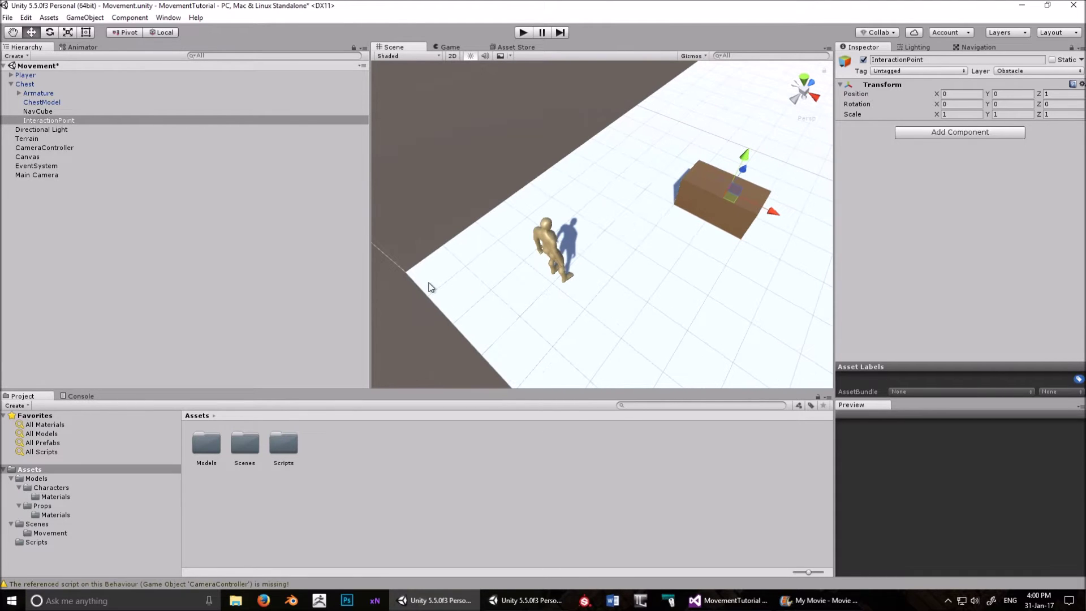
{"action": "left_click", "coordinate": [31, 75]}
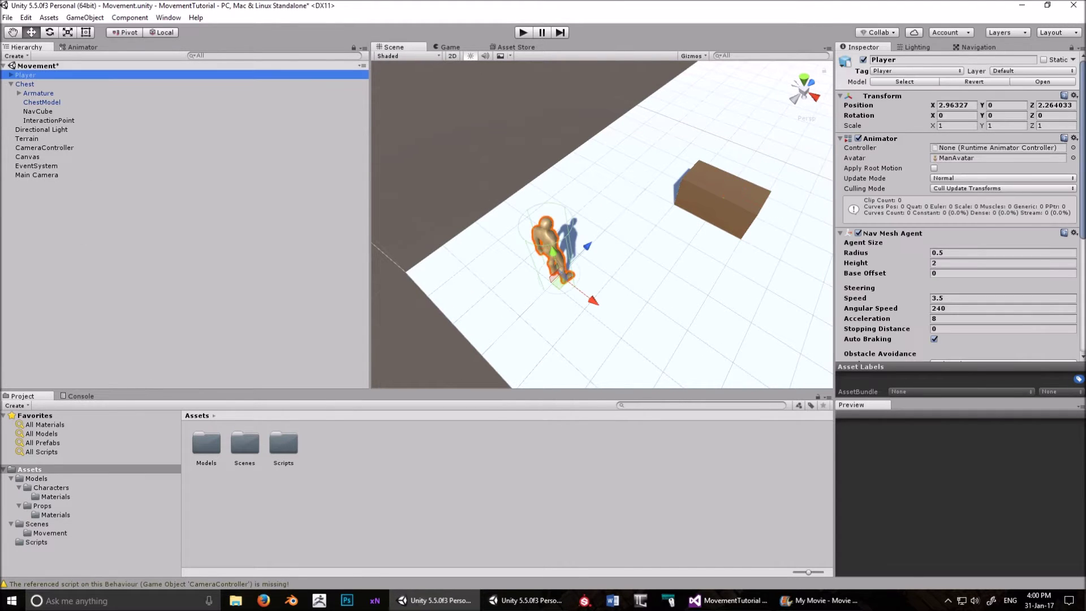
{"action": "left_click", "coordinate": [898, 72]}
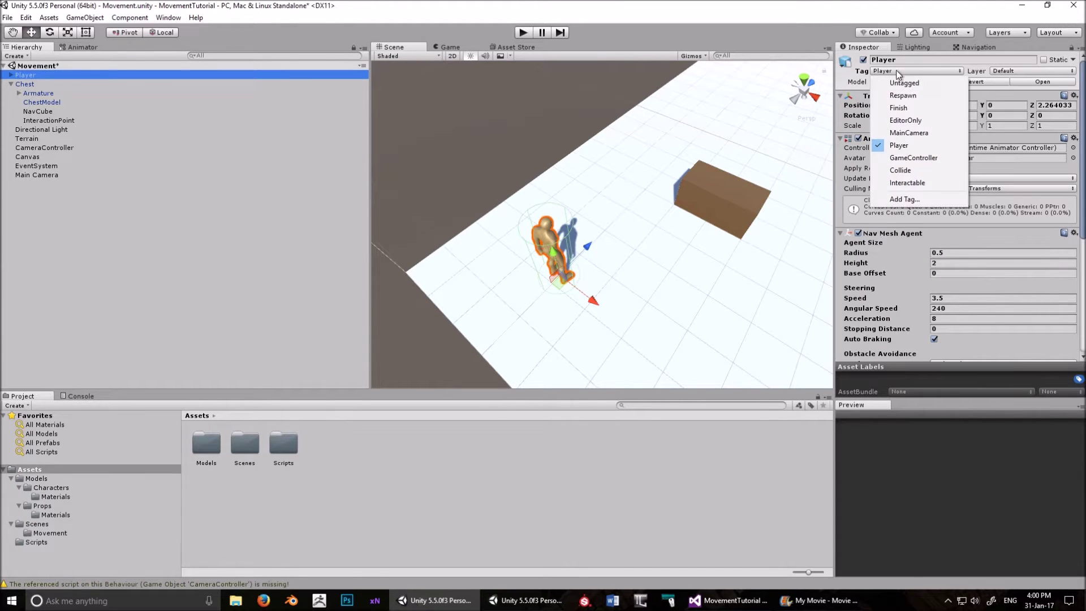
{"action": "left_click", "coordinate": [899, 146]}
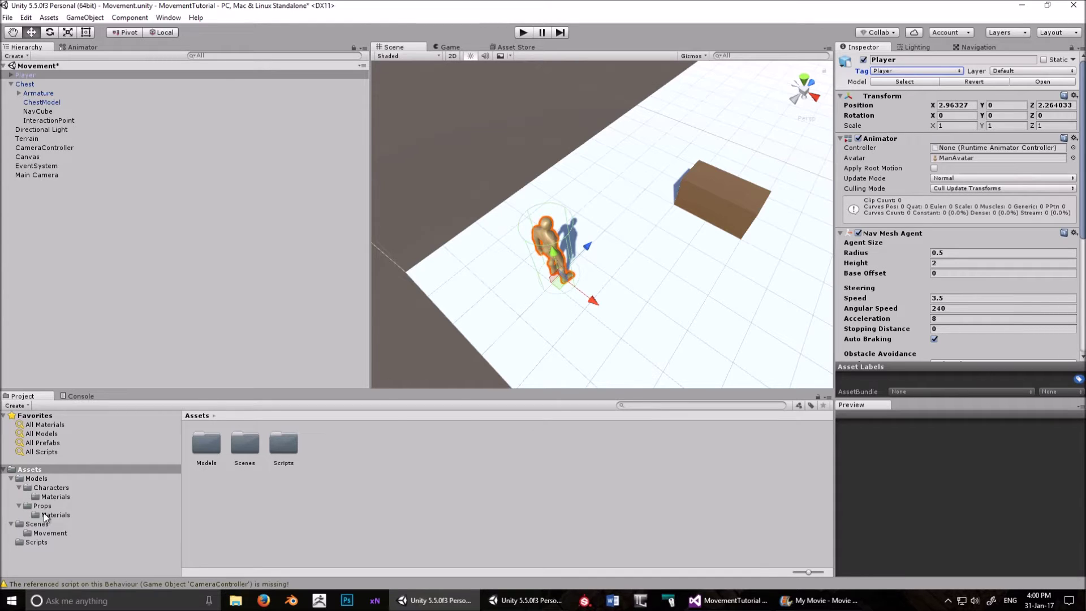
Step: Create an Animator Controller named PlayerMove in Models/Characters
{"action": "left_click", "coordinate": [49, 479]}
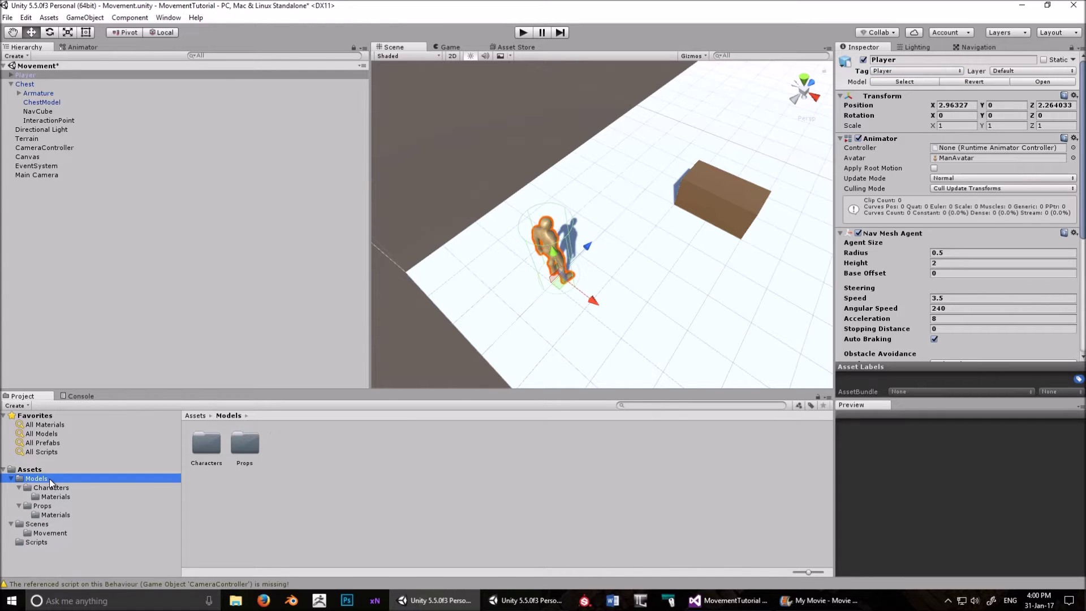
{"action": "double_click", "coordinate": [204, 458]}
{"action": "right_click", "coordinate": [664, 448]}
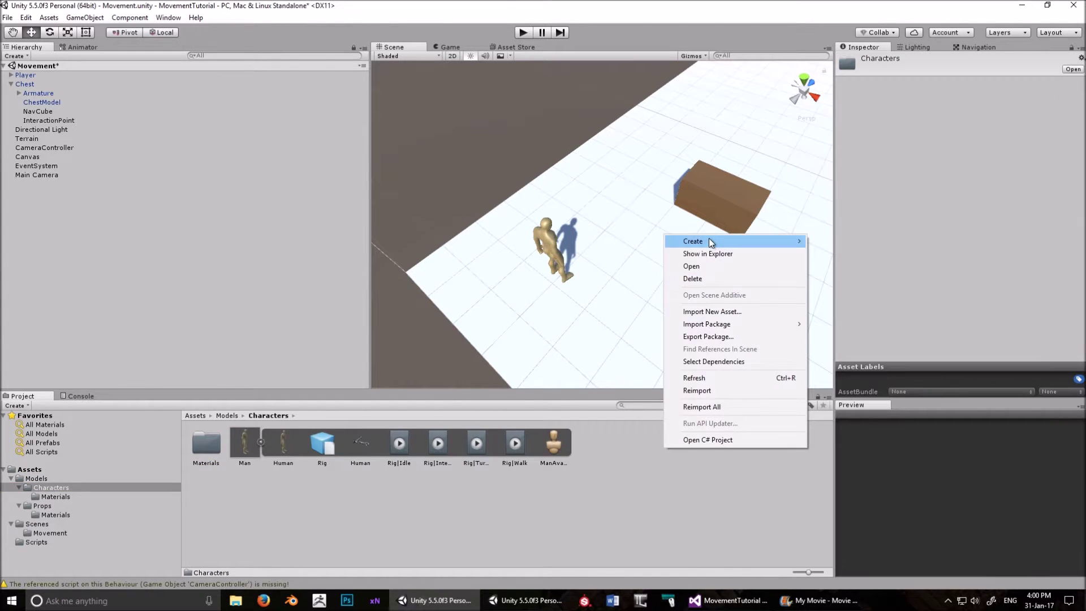
{"action": "mouse_move", "coordinate": [708, 239]}
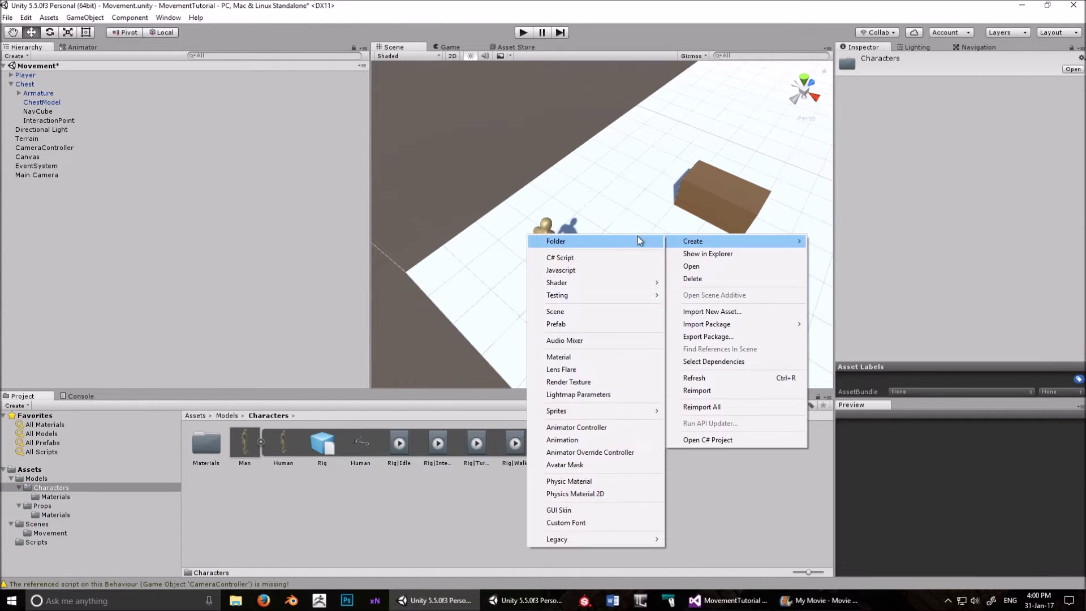
{"action": "left_click", "coordinate": [597, 430]}
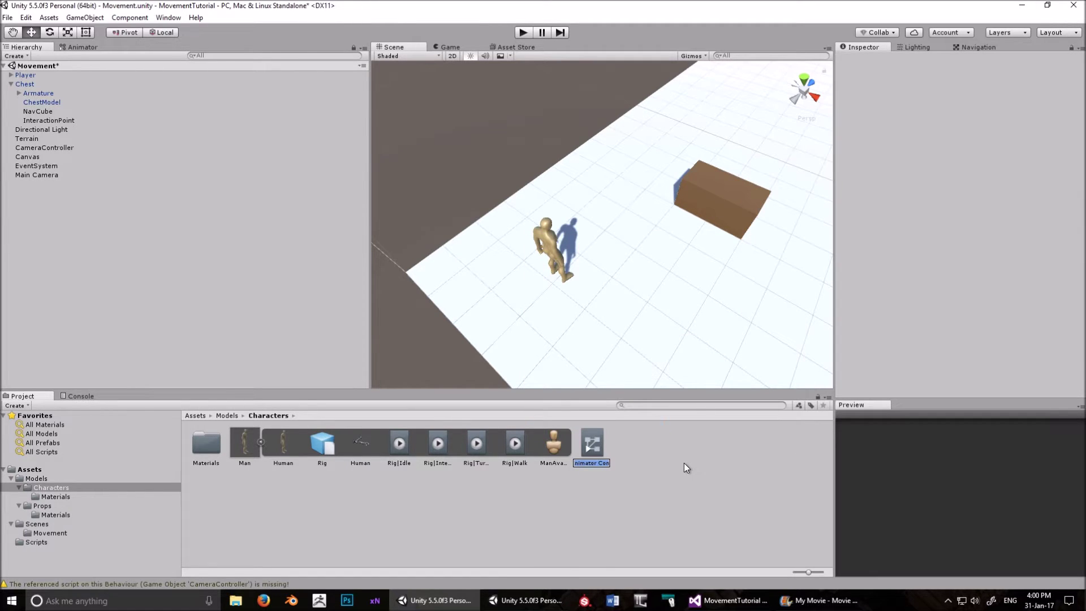
{"action": "type", "text": "PlayerMove"}
{"action": "key", "text": "Return"}
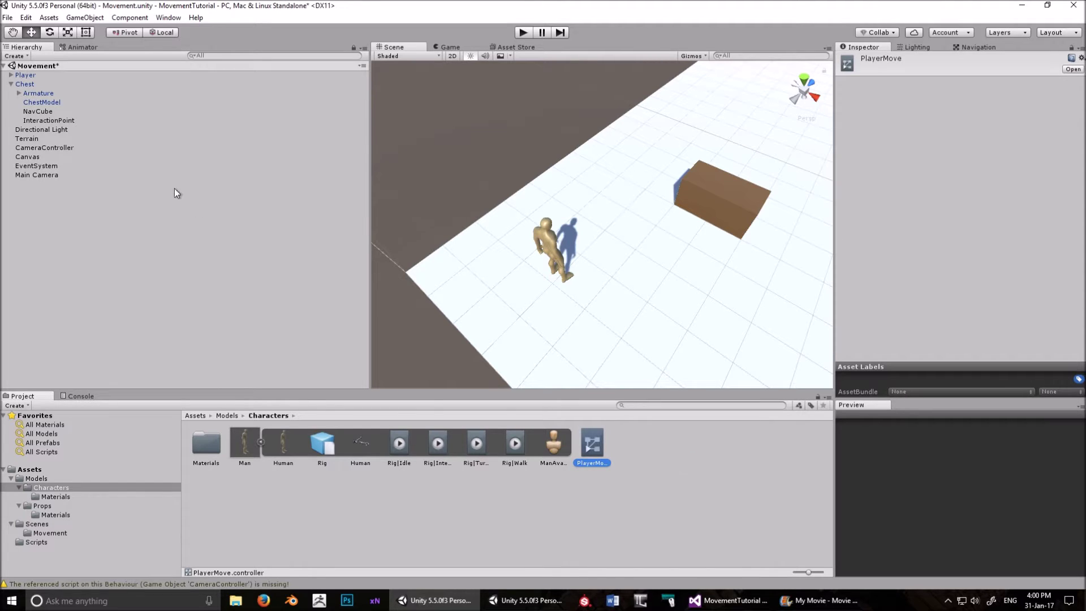
Step: Assign PlayerMove as the Player's Animator Controller and close the Animator panel
{"action": "left_click", "coordinate": [25, 74]}
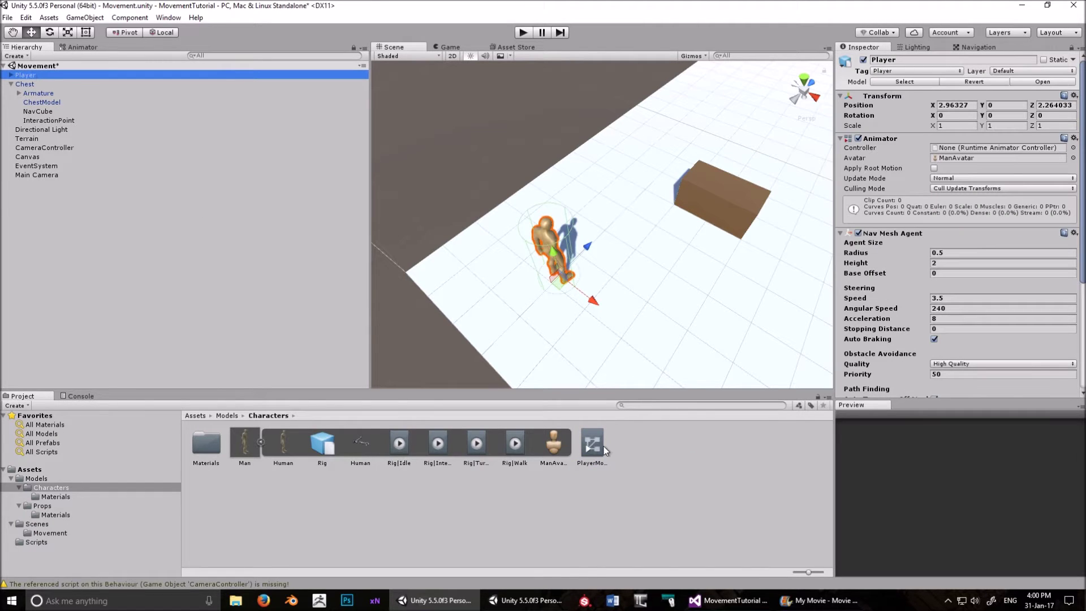
{"action": "left_click_drag", "start_coordinate": [592, 449], "coordinate": [974, 152]}
{"action": "left_click", "coordinate": [88, 49]}
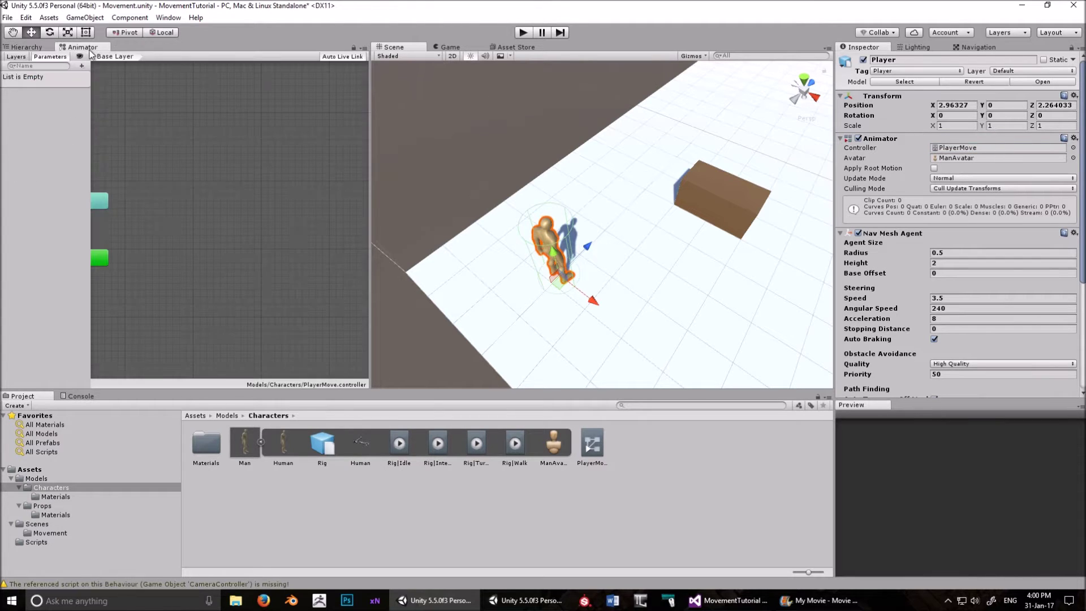
{"action": "right_click", "coordinate": [91, 49]}
{"action": "left_click", "coordinate": [123, 69]}
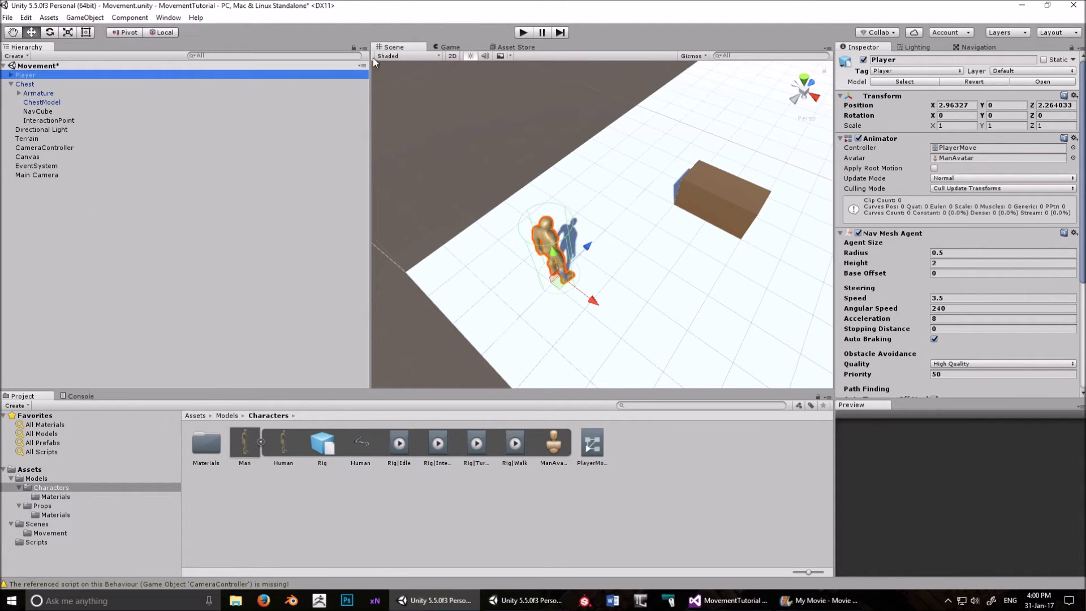
Step: Open the Animator window from the Window menu and dock it beside the Hierarchy
{"action": "left_click", "coordinate": [177, 20]}
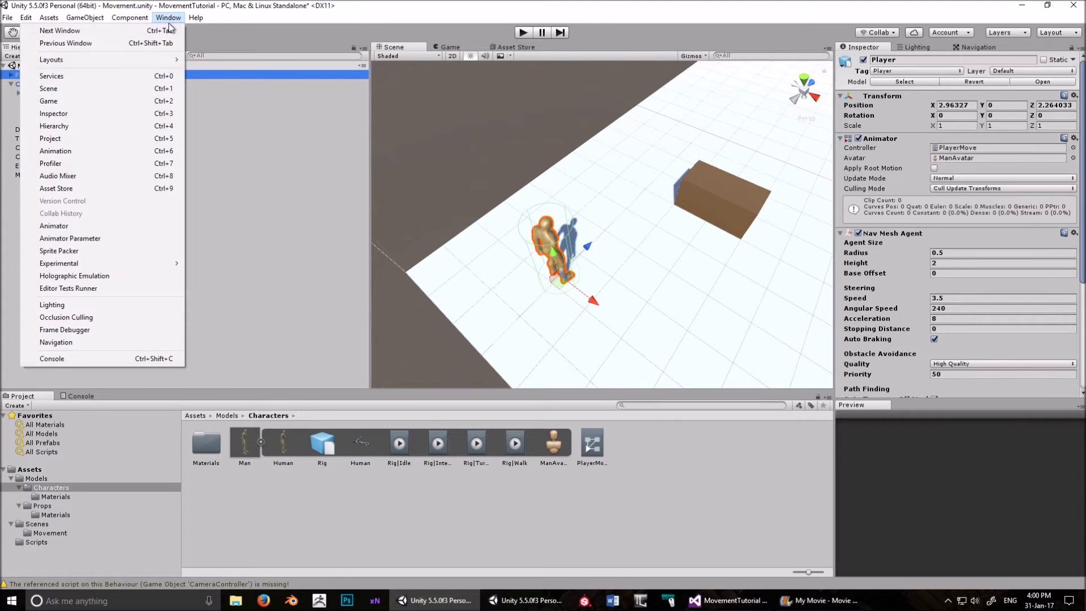
{"action": "left_click", "coordinate": [122, 227]}
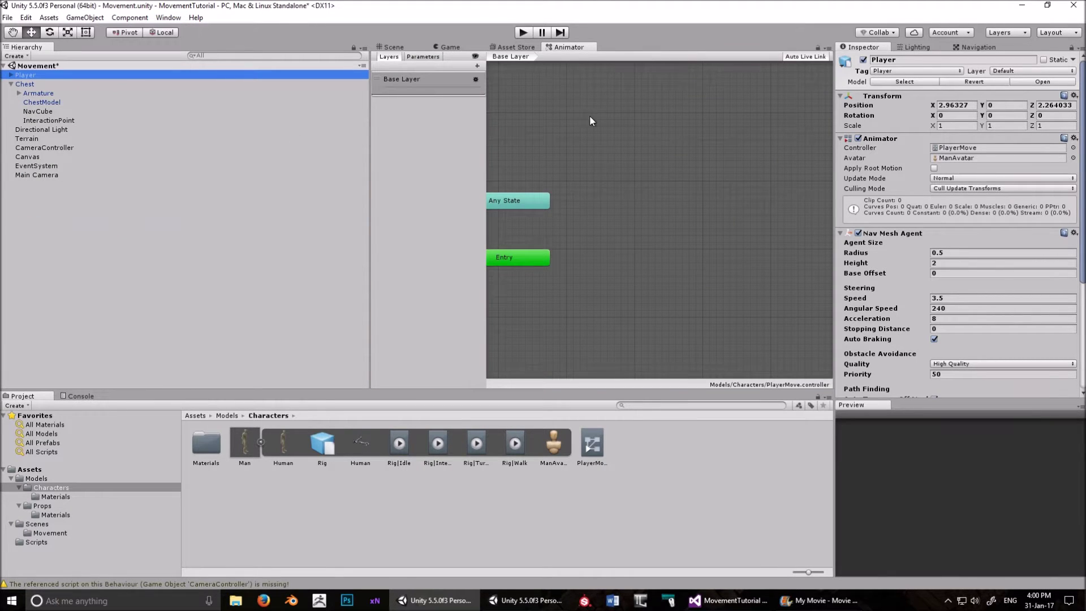
{"action": "left_click", "coordinate": [456, 48]}
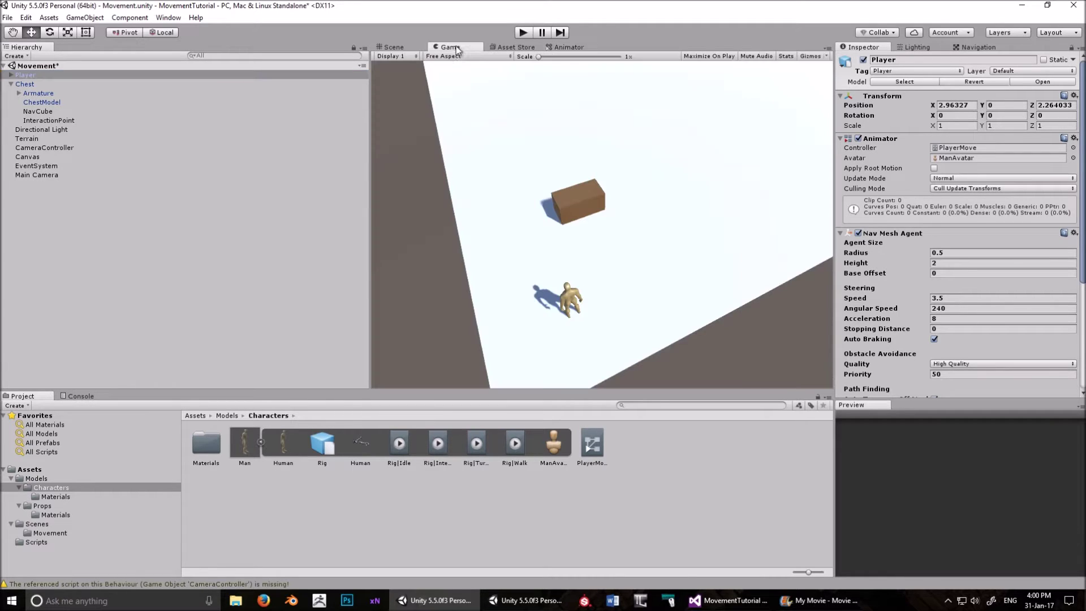
{"action": "left_click", "coordinate": [568, 48]}
{"action": "left_click_drag", "start_coordinate": [581, 46], "coordinate": [136, 53]}
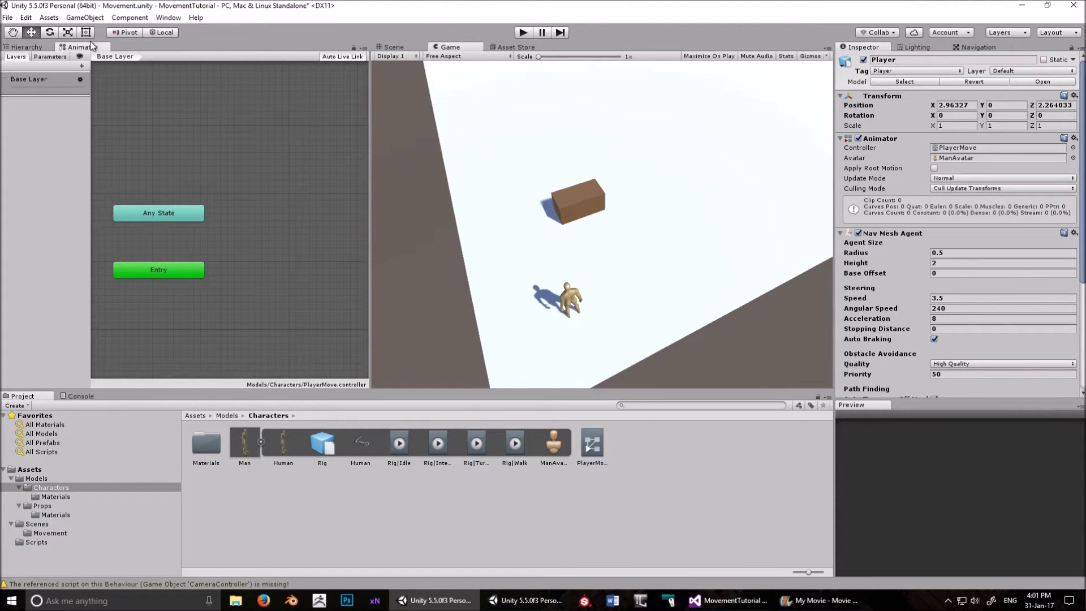
{"action": "left_click_drag", "start_coordinate": [77, 50], "coordinate": [105, 49]}
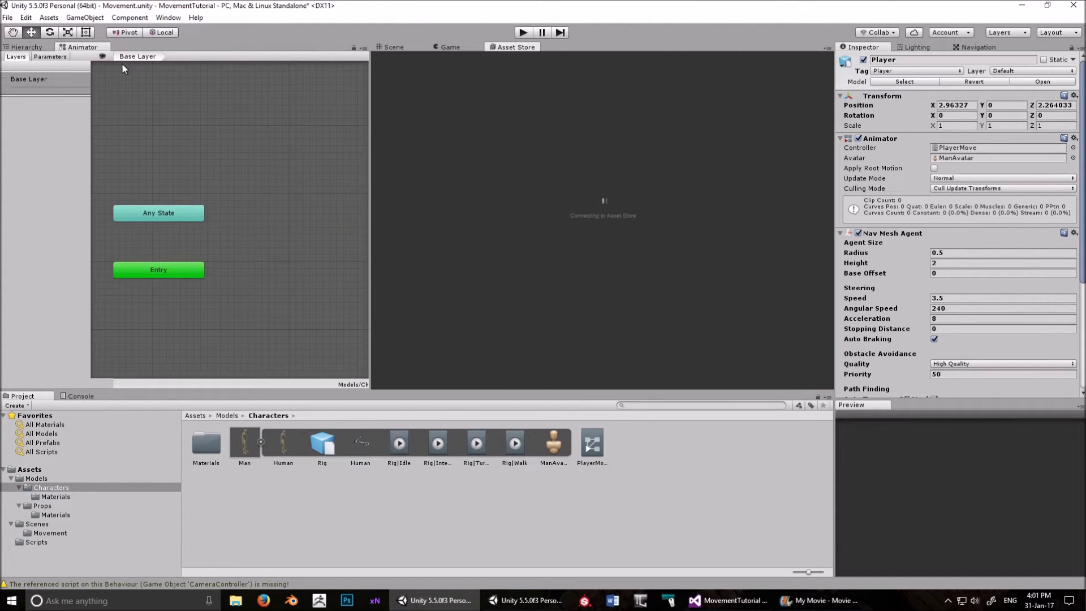
Step: Undock the Animator, re-dock it next to the Hierarchy, and bring back the Scene view
{"action": "left_click", "coordinate": [84, 48]}
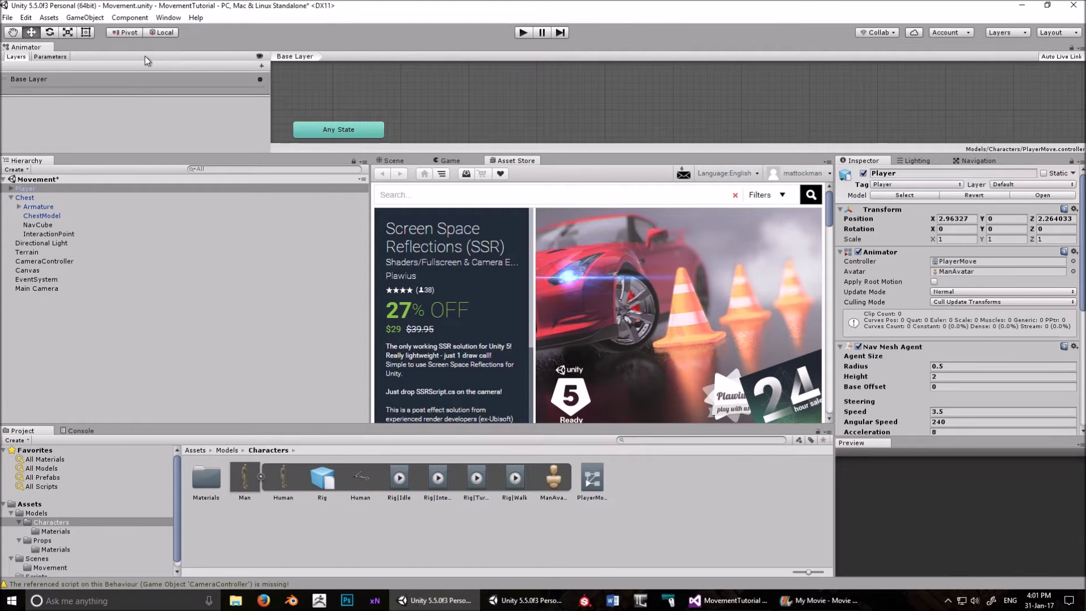
{"action": "left_click_drag", "start_coordinate": [57, 41], "coordinate": [1068, 157]}
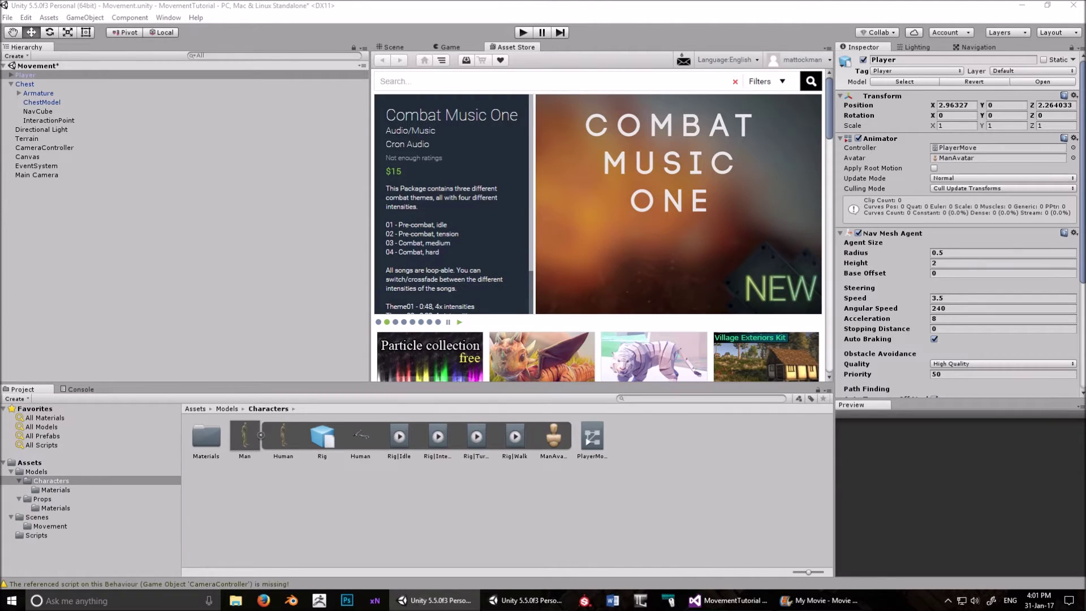
{"action": "left_click_drag", "start_coordinate": [1006, 115], "coordinate": [153, 49]}
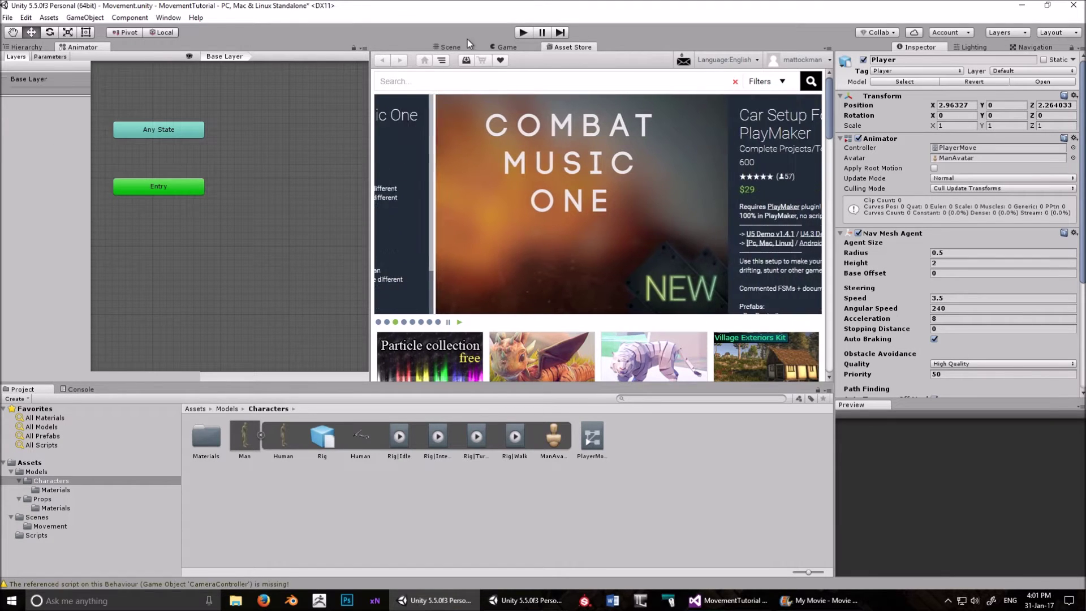
{"action": "left_click", "coordinate": [459, 46]}
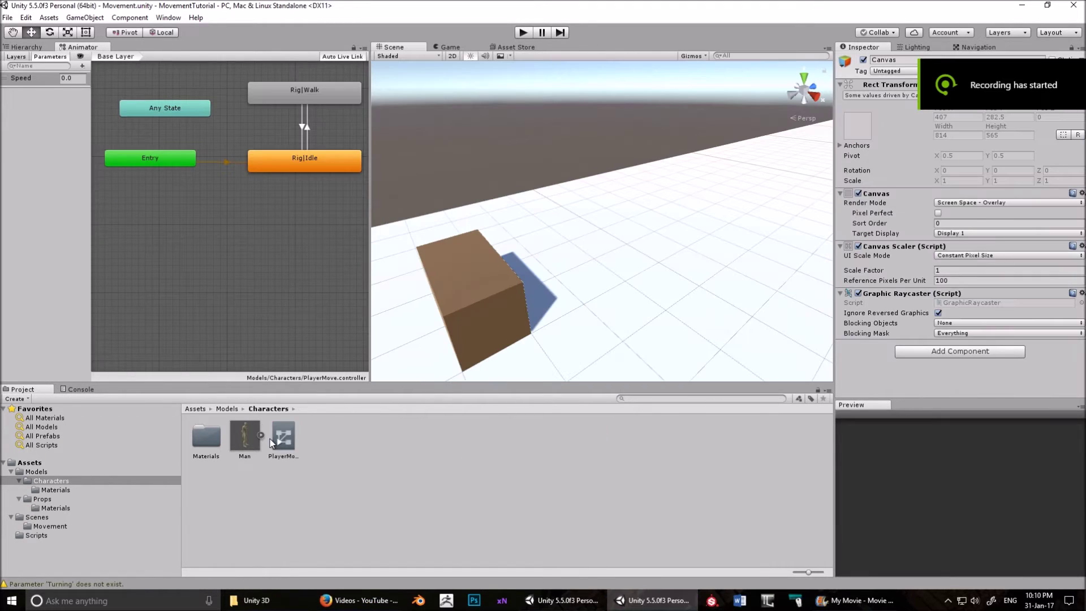
Step: Expand the Man model and show the Rig|Idle clip's animation import settings
{"action": "left_click", "coordinate": [261, 436]}
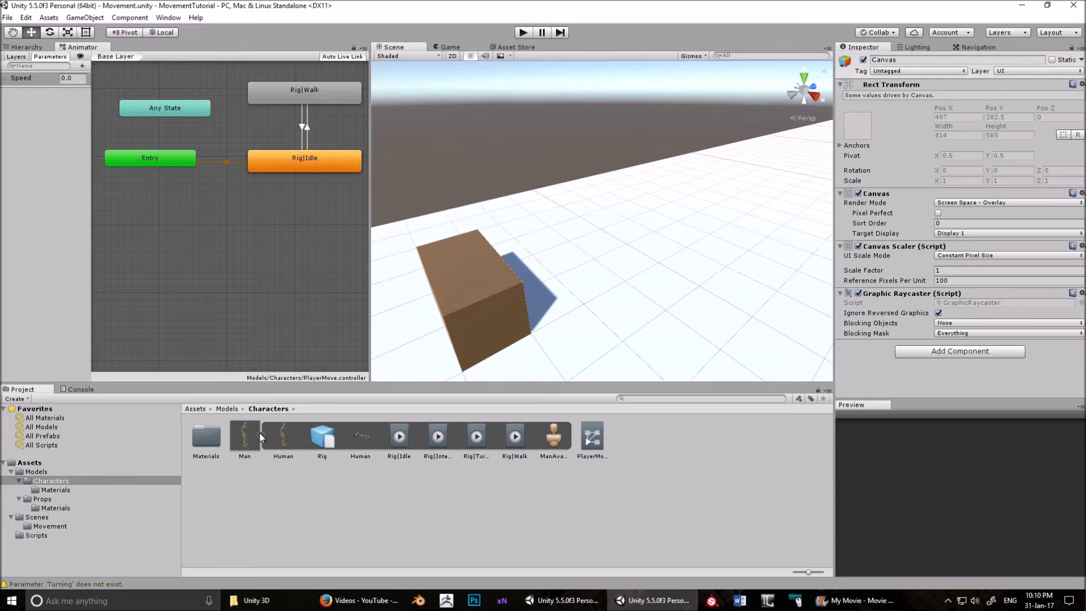
{"action": "left_click", "coordinate": [400, 436]}
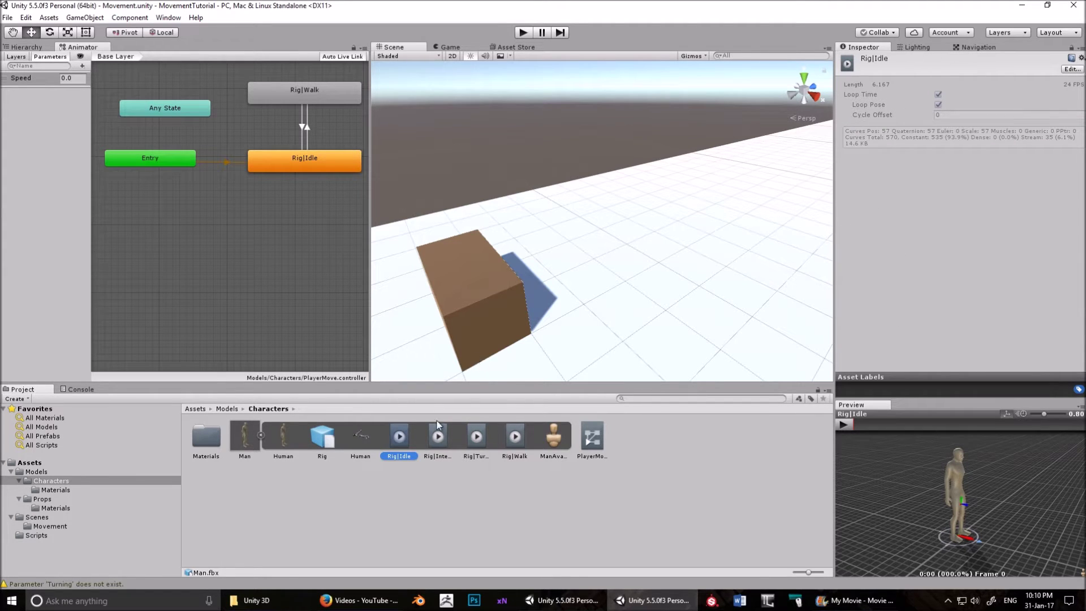
{"action": "left_click", "coordinate": [247, 438]}
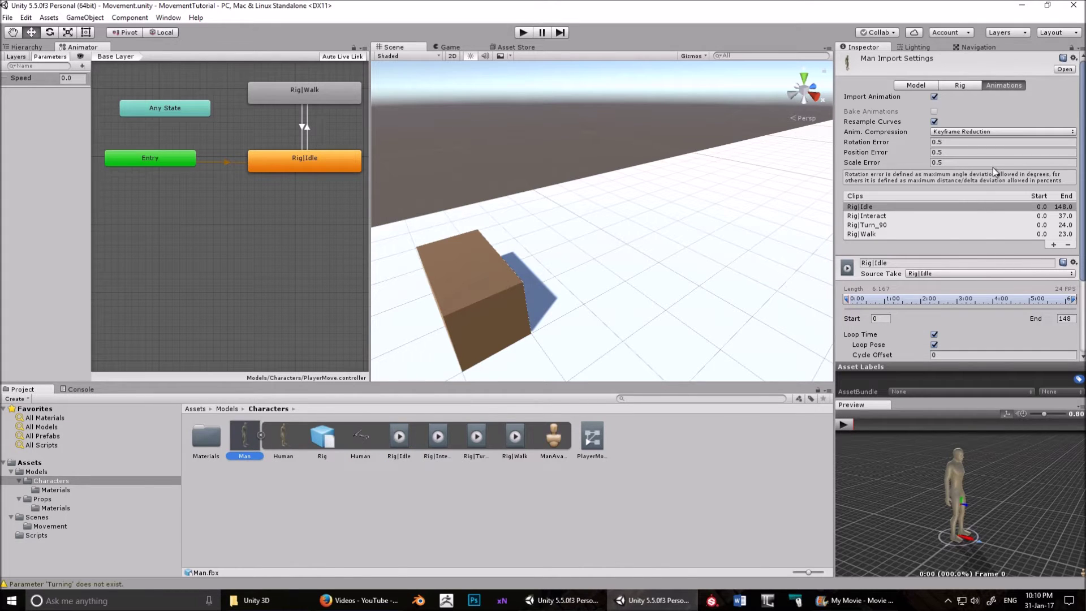
{"action": "left_click", "coordinate": [890, 207]}
{"action": "scroll", "coordinate": [916, 237], "scroll_direction": "down", "scroll_amount": 3}
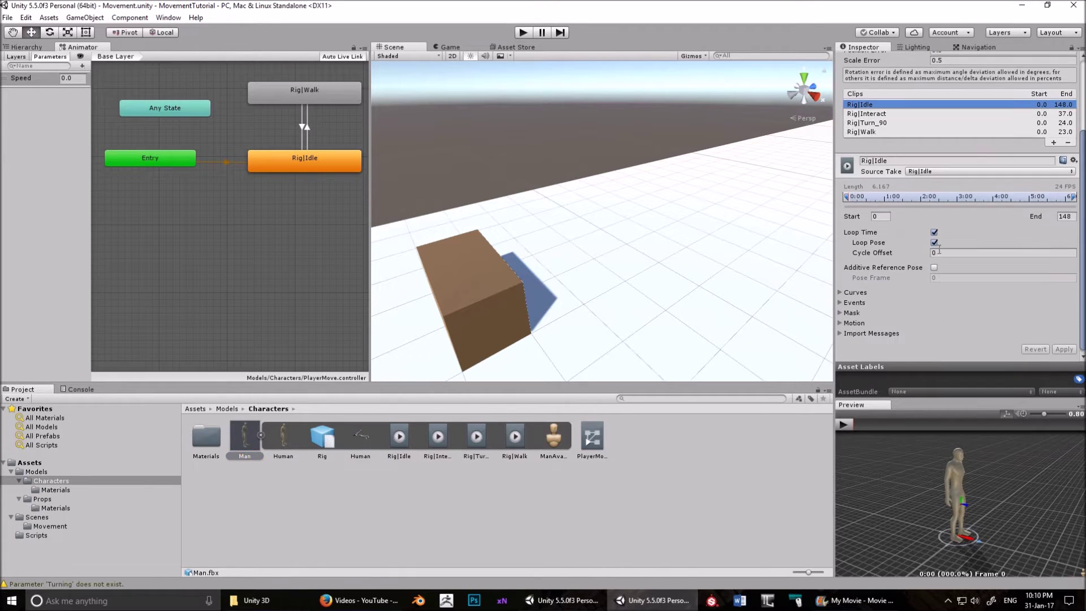
Step: Ensure Loop Time and Loop Pose are on for Rig|Idle, apply, and enter Play mode
{"action": "left_click", "coordinate": [934, 242]}
{"action": "left_click", "coordinate": [935, 233]}
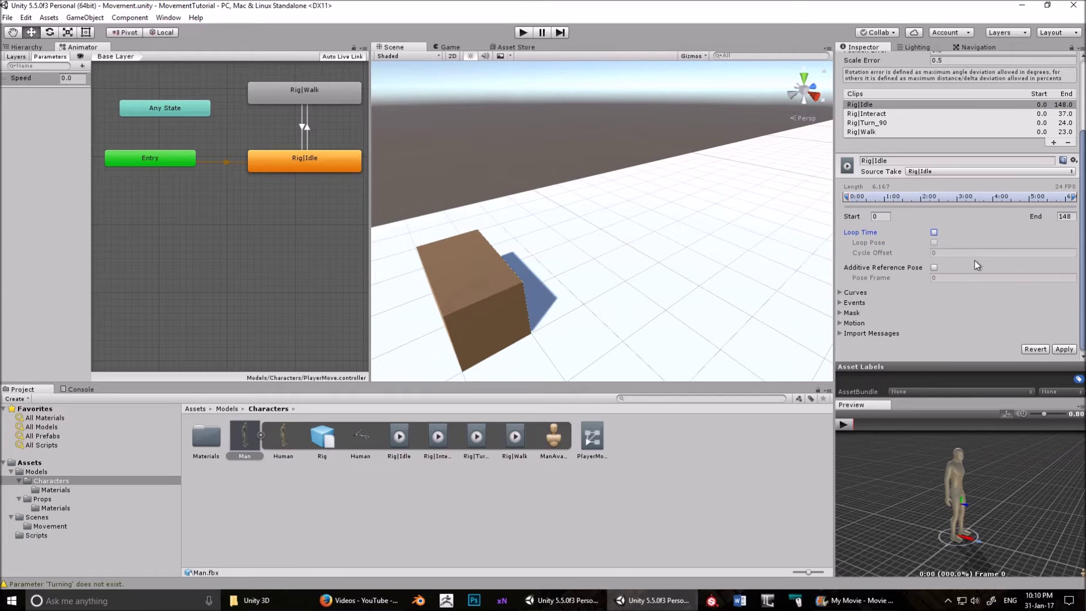
{"action": "left_click", "coordinate": [934, 233]}
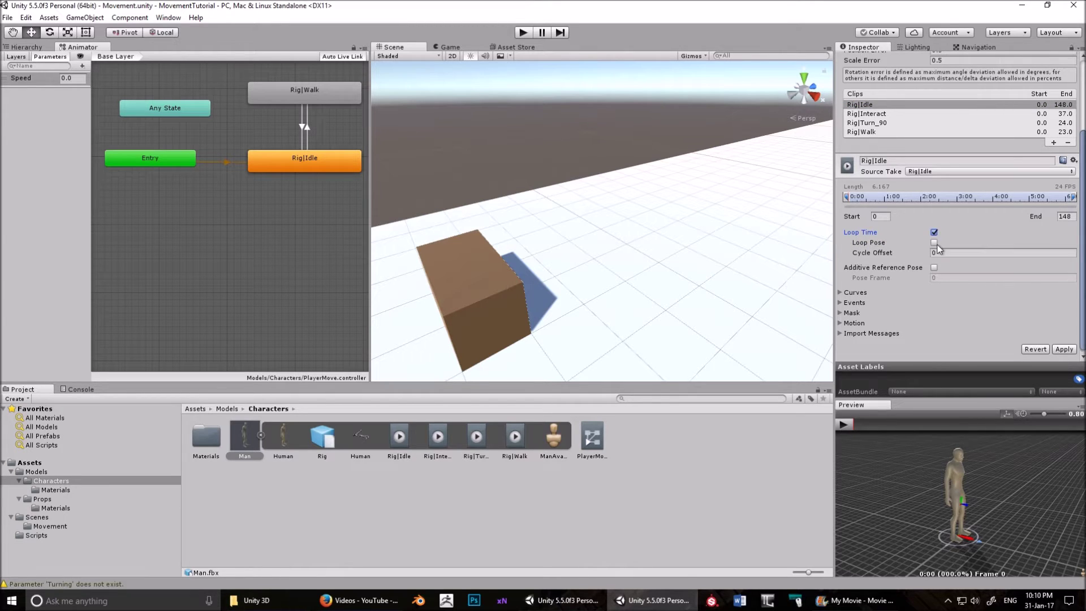
{"action": "left_click", "coordinate": [935, 243]}
{"action": "left_click", "coordinate": [1062, 348]}
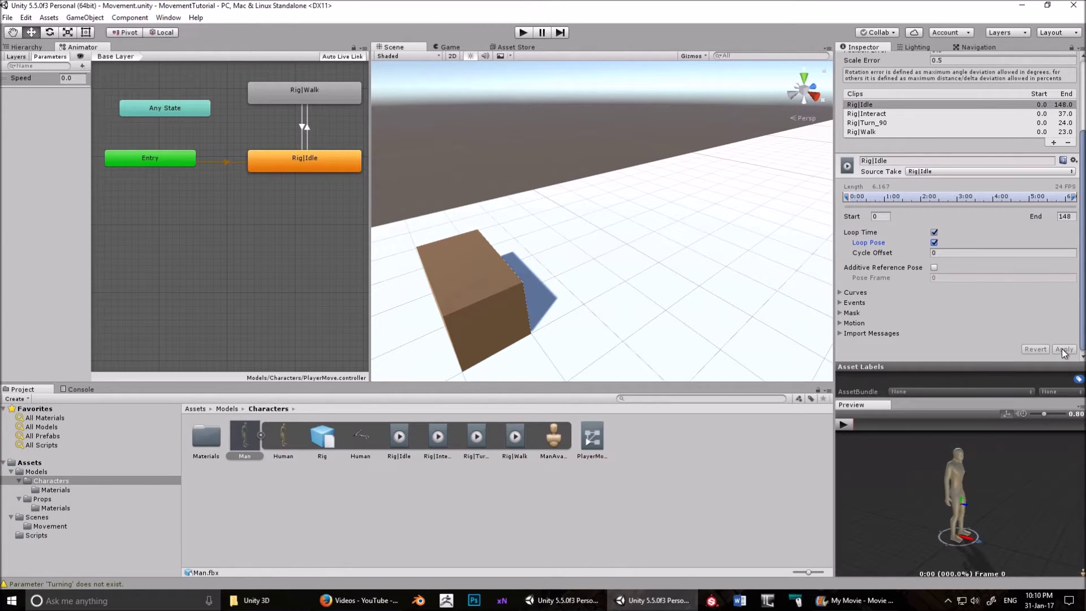
{"action": "left_click", "coordinate": [523, 33]}
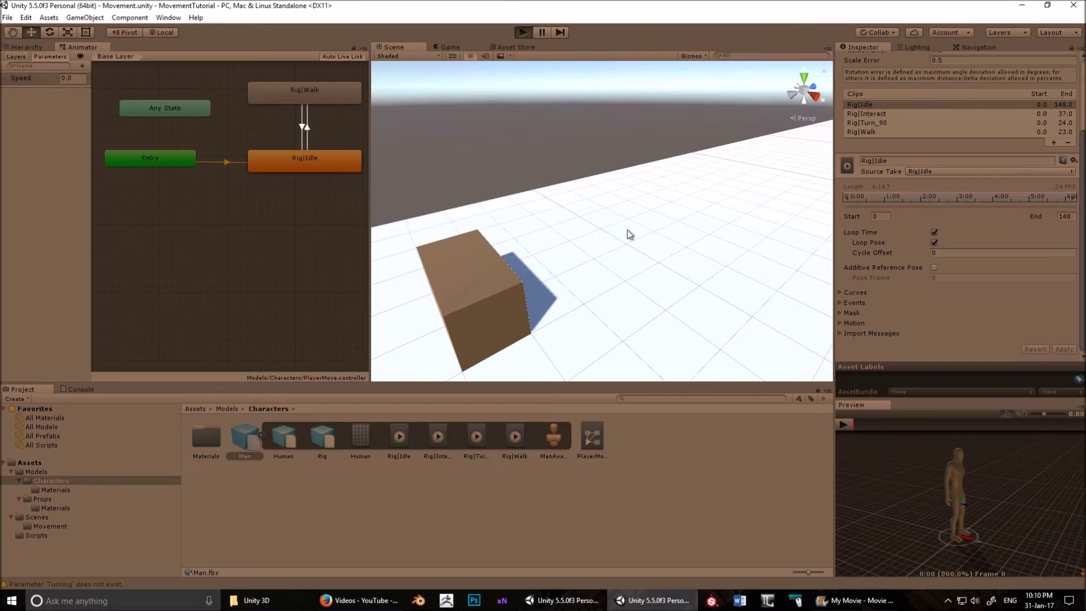
Step: Stop the Play test and turn off Loop Pose and Loop Time for Rig|Idle
{"action": "key", "text": "Up"}
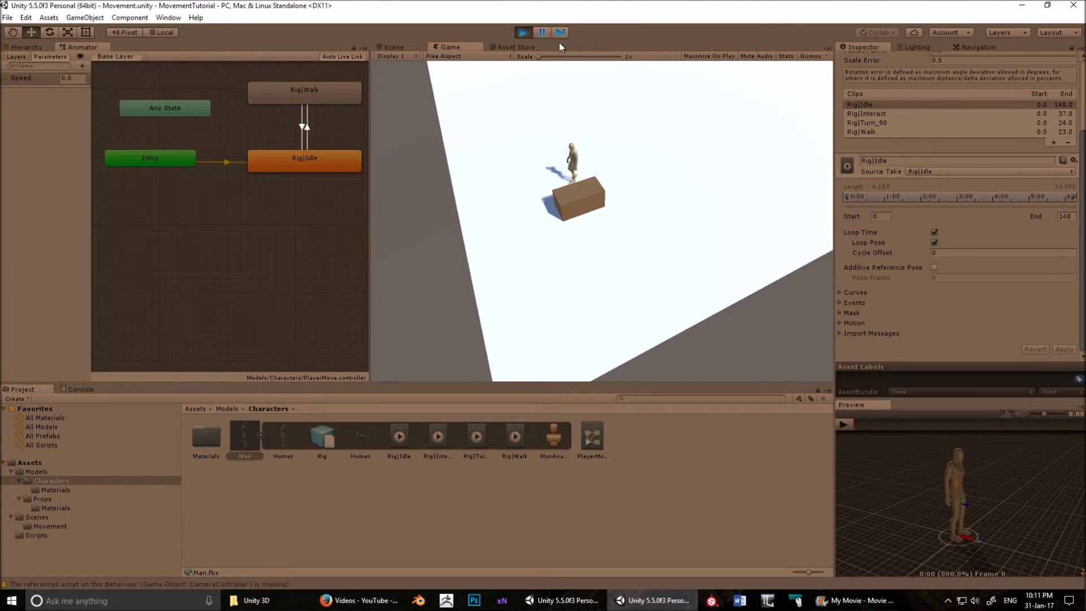
{"action": "left_click", "coordinate": [524, 32]}
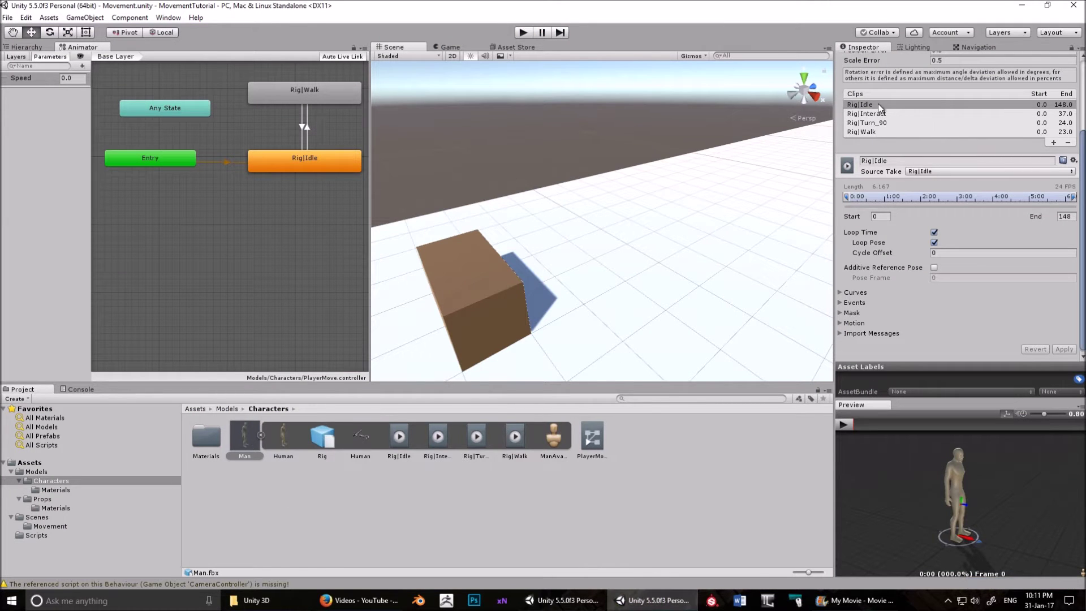
{"action": "left_click", "coordinate": [934, 242]}
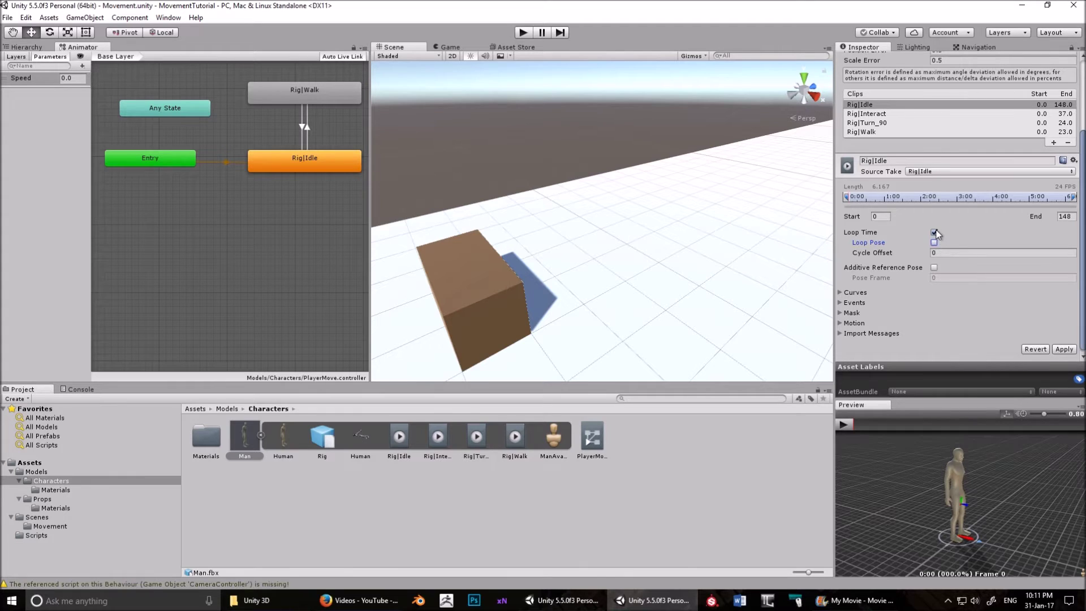
{"action": "left_click", "coordinate": [934, 232]}
Step: Turn off Loop Pose and Loop Time for Rig|Walk and apply the settings
{"action": "left_click", "coordinate": [900, 132]}
{"action": "left_click", "coordinate": [935, 253]}
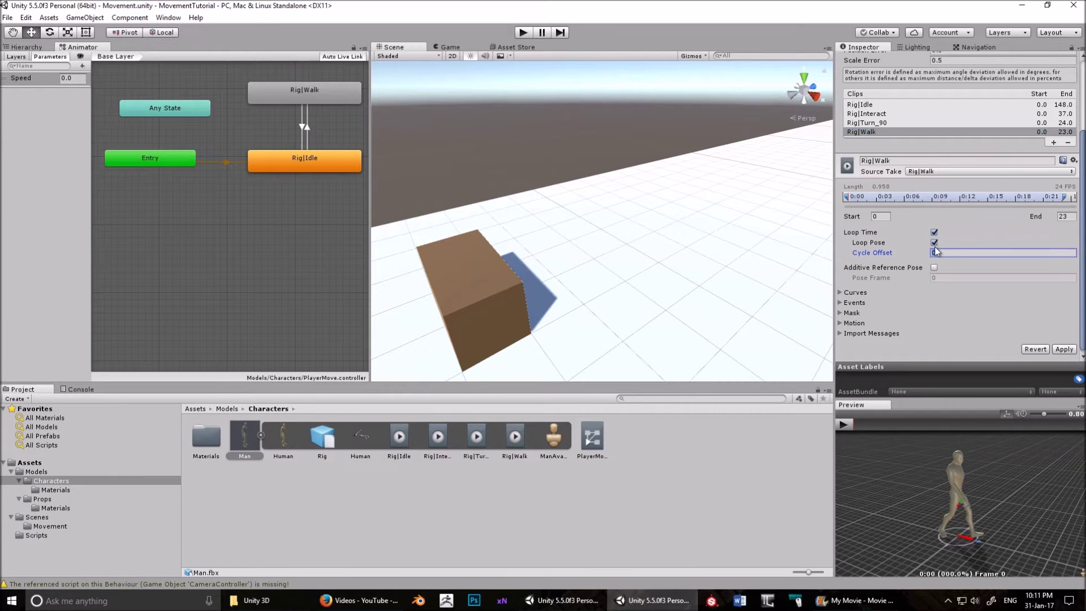
{"action": "left_click", "coordinate": [934, 242]}
{"action": "left_click", "coordinate": [933, 232]}
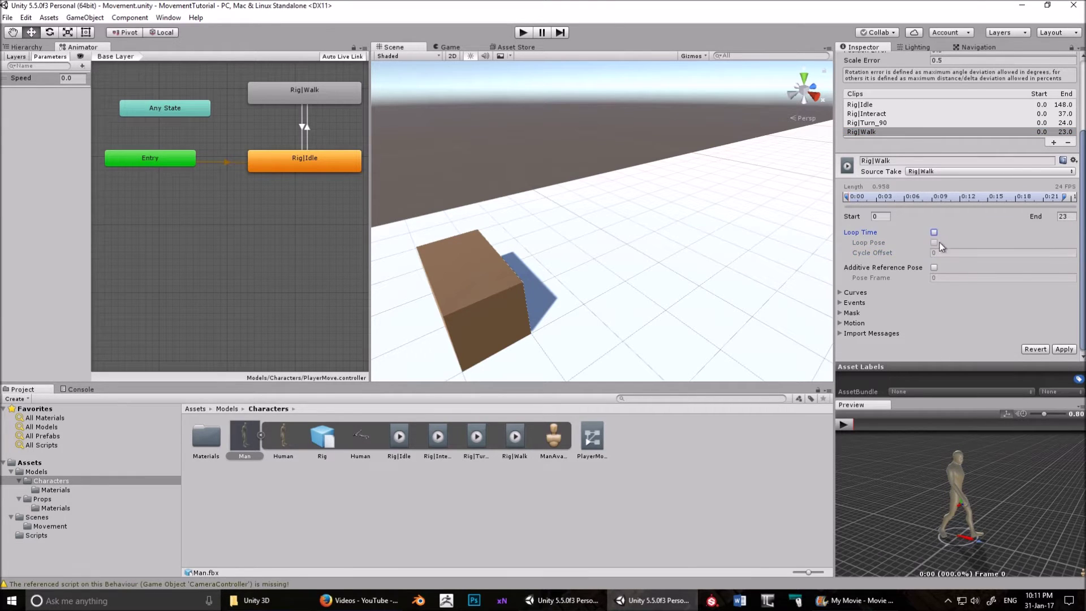
{"action": "left_click", "coordinate": [1064, 350]}
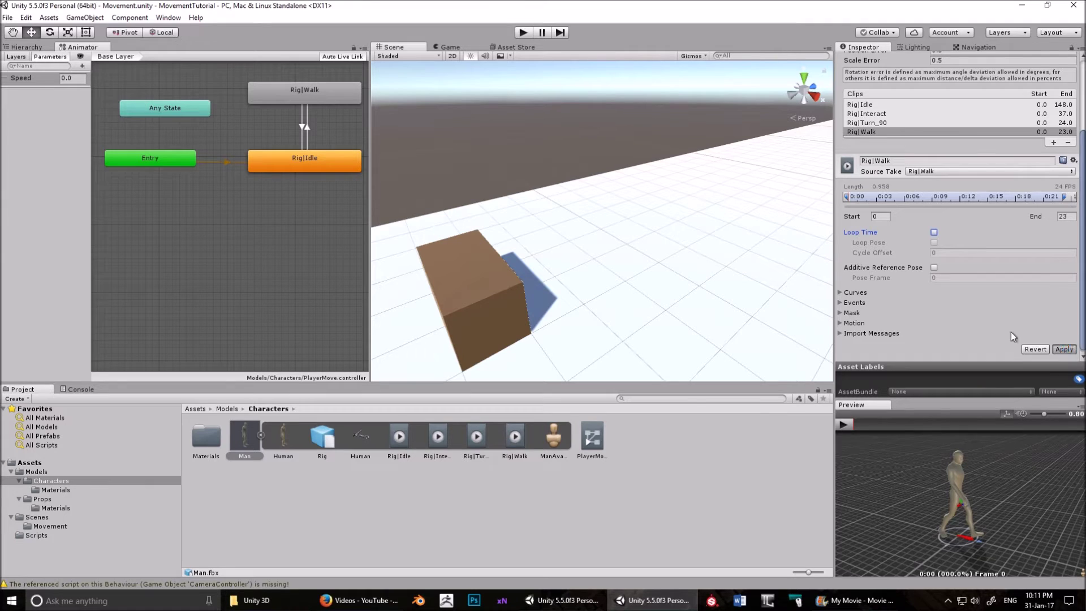
Step: Play-test the non-looping clips by walking the character onto the box with W and D
{"action": "left_click", "coordinate": [523, 32]}
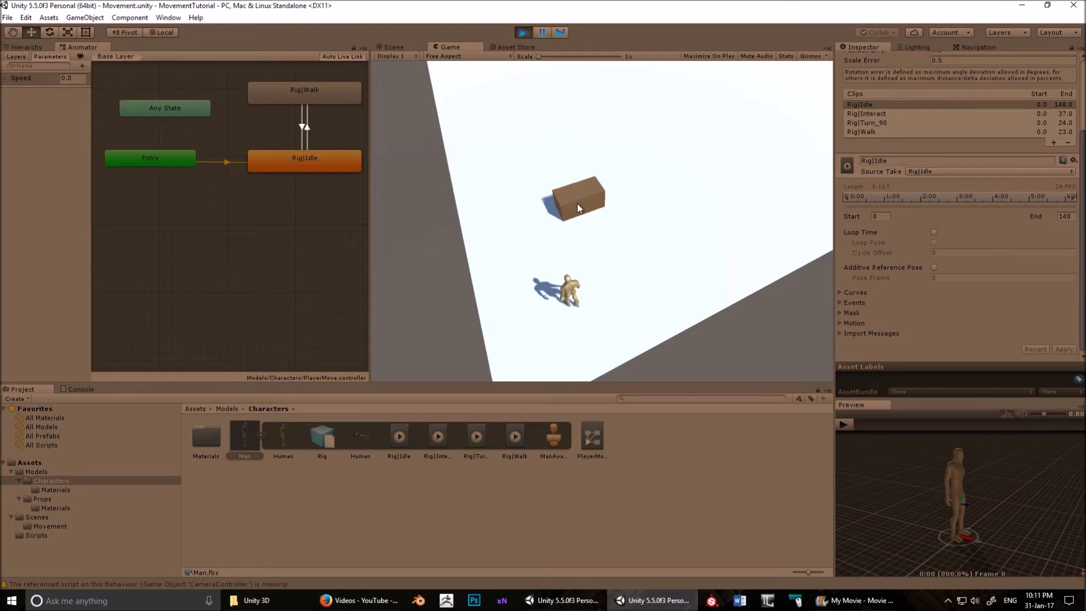
{"action": "key", "text": "w"}
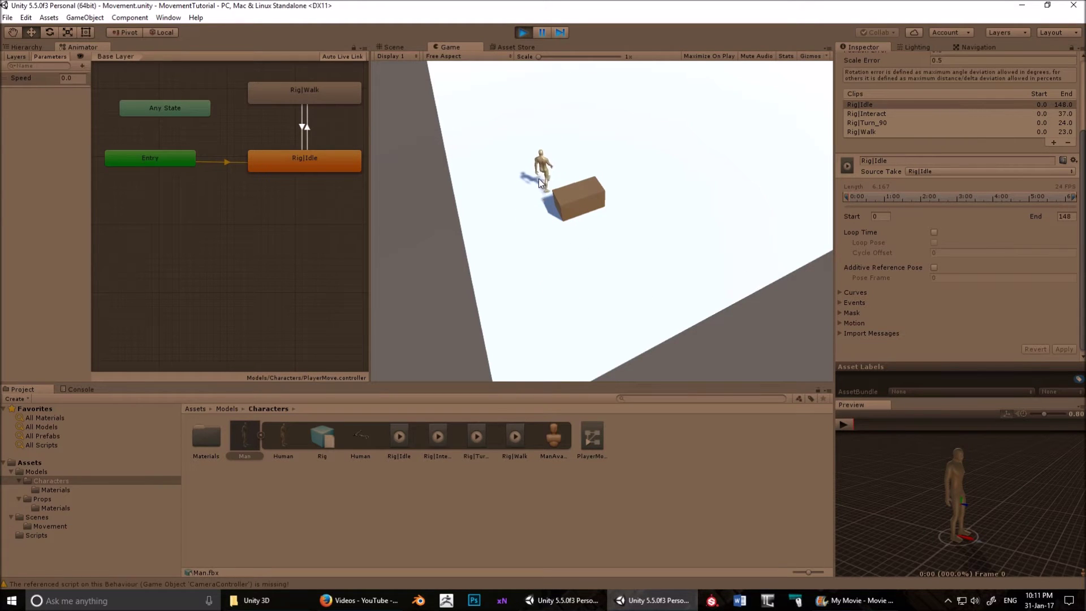
{"action": "key", "text": "d"}
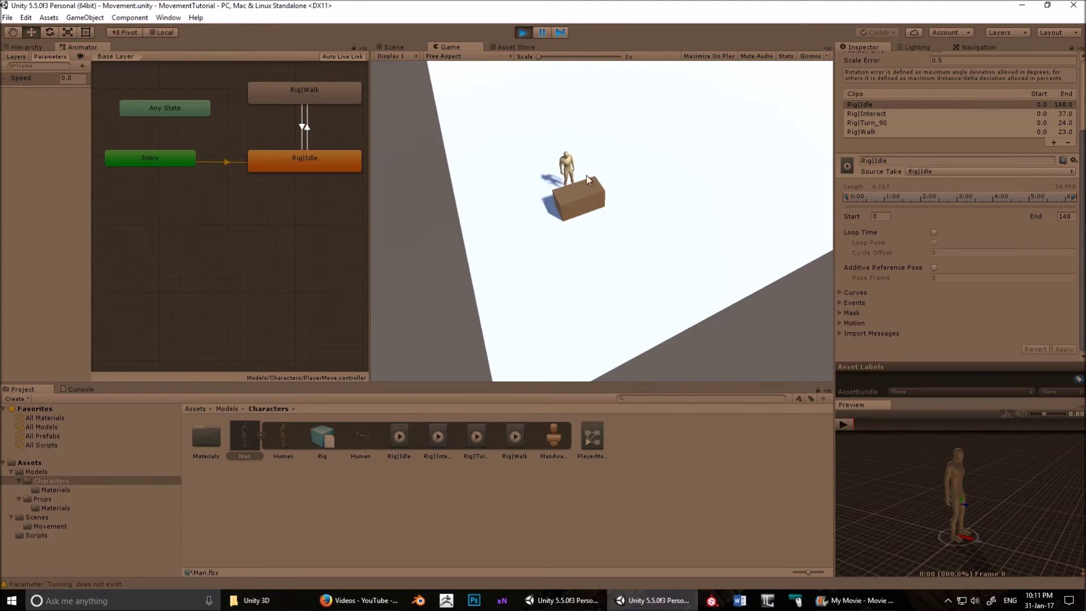
{"action": "middle_click_drag", "start_coordinate": [316, 238], "coordinate": [302, 251]}
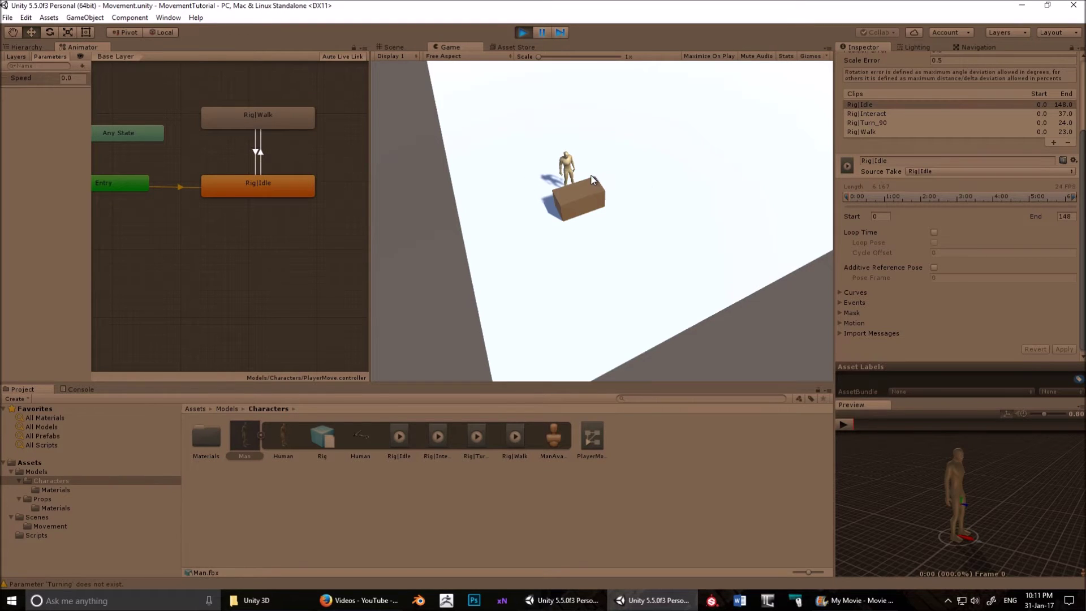
{"action": "left_click", "coordinate": [524, 30]}
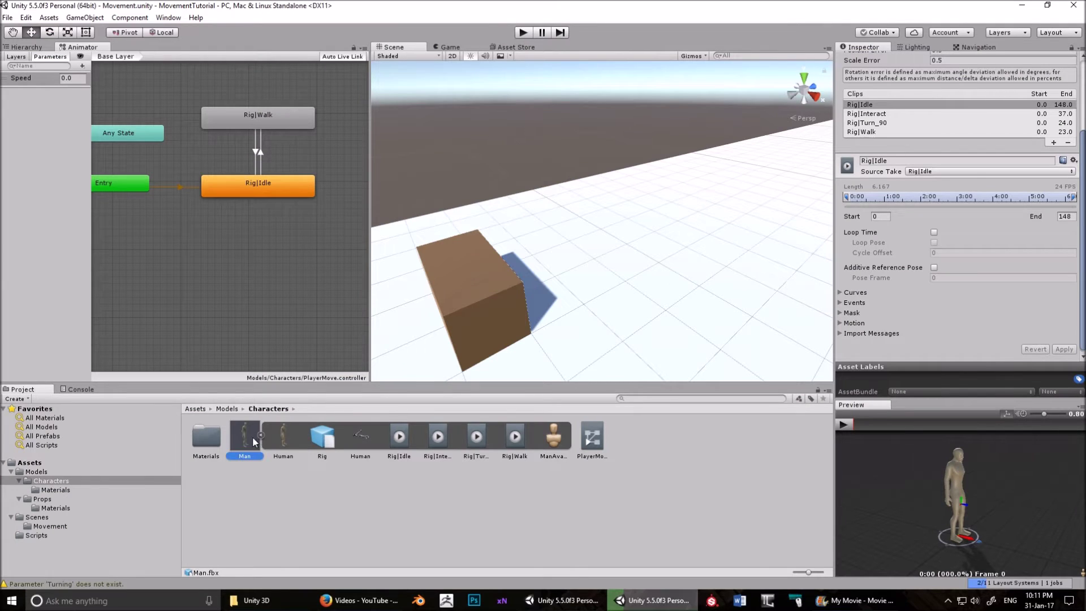
Step: Re-enable Loop Time and Loop Pose on Rig|Idle, apply, and re-enable Loop Time on Rig|Walk
{"action": "left_click", "coordinate": [934, 232]}
{"action": "left_click", "coordinate": [934, 242]}
{"action": "left_click", "coordinate": [1063, 349]}
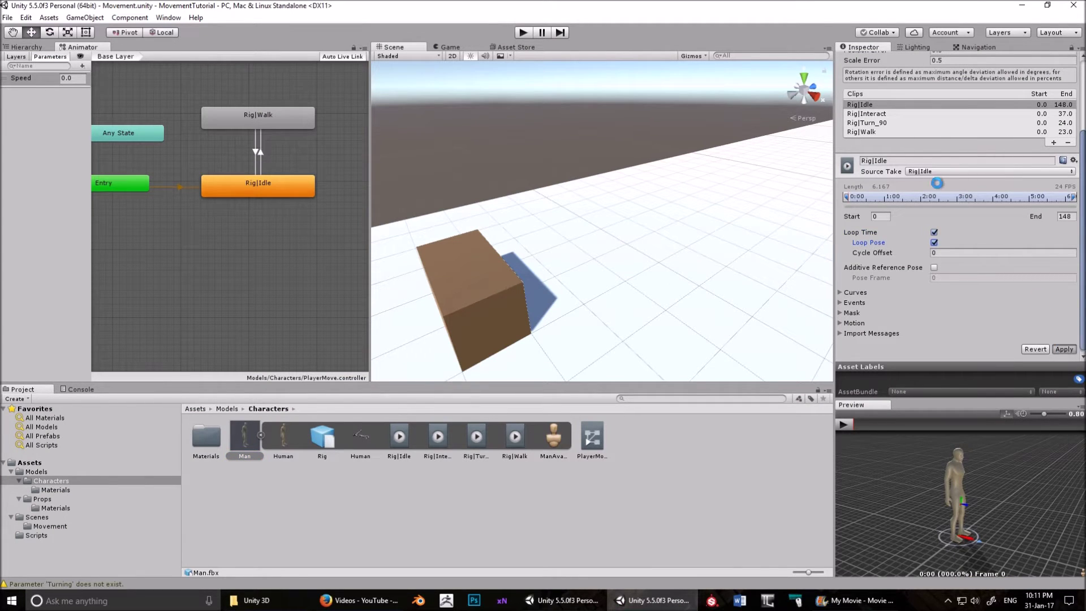
{"action": "left_click", "coordinate": [882, 132]}
{"action": "left_click", "coordinate": [934, 232]}
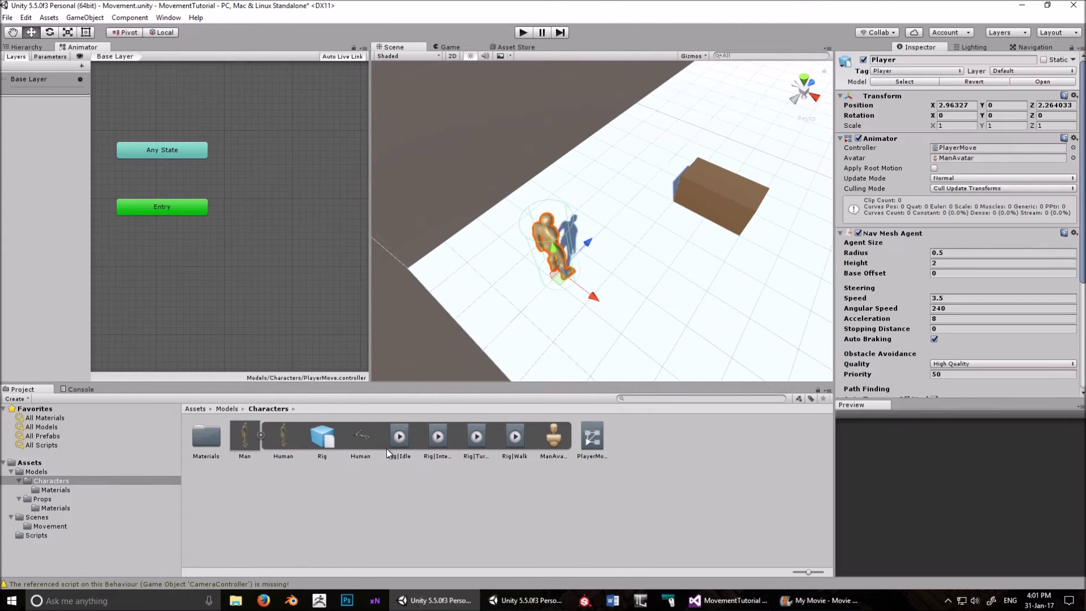
Step: Drop the Rig|Idle clip into the graph as a state and arrange it near Entry
{"action": "left_click_drag", "start_coordinate": [311, 216], "coordinate": [270, 190]}
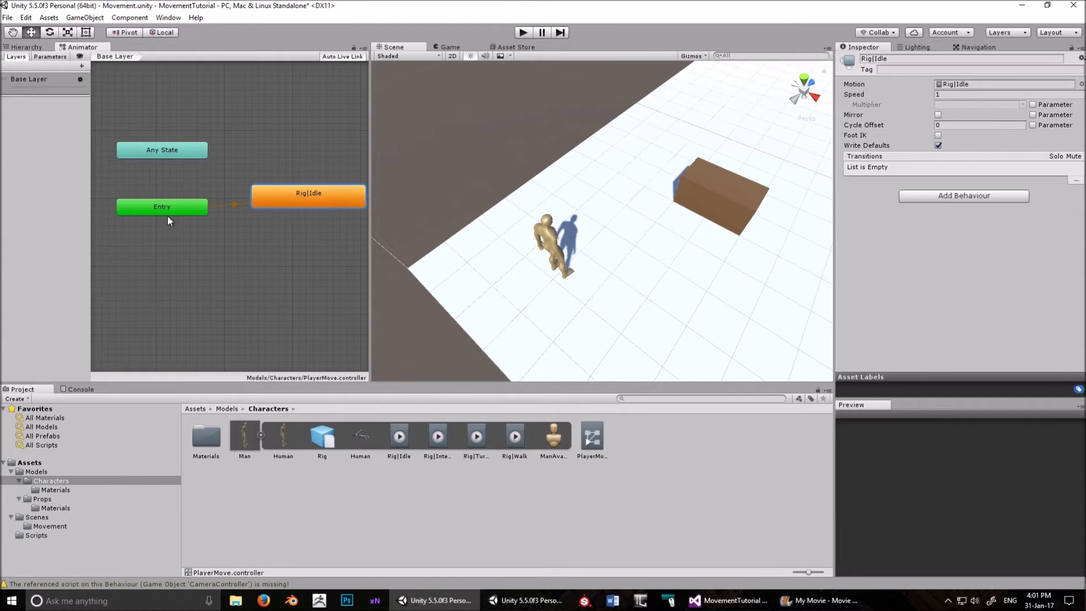
{"action": "left_click_drag", "start_coordinate": [168, 214], "coordinate": [157, 197]}
{"action": "left_click_drag", "start_coordinate": [310, 198], "coordinate": [304, 206]}
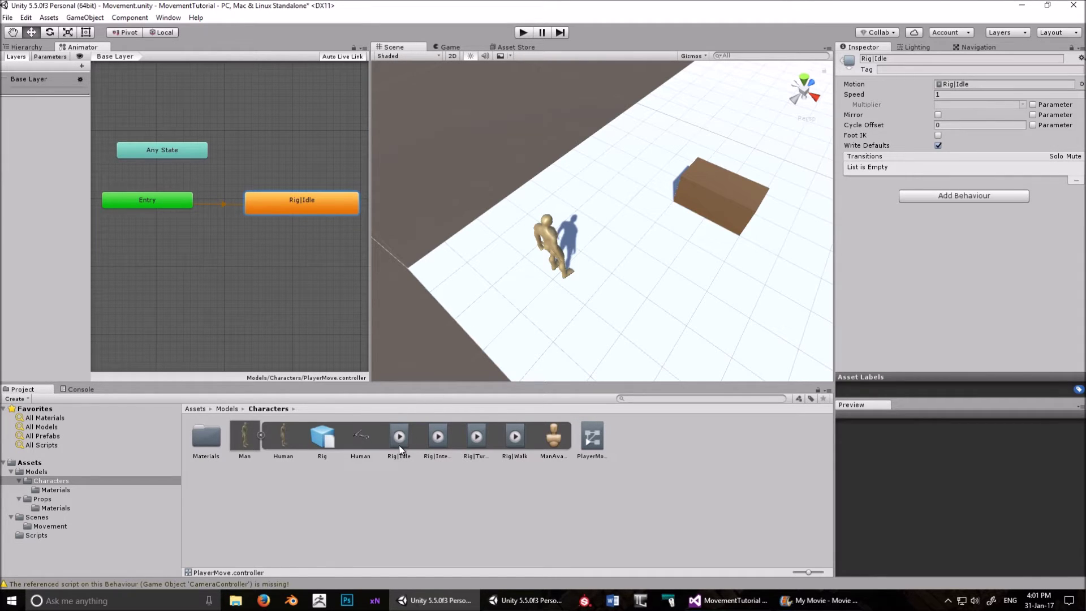
Step: Add an empty New State, look at its motion field without assigning one, then delete it
{"action": "right_click", "coordinate": [293, 127]}
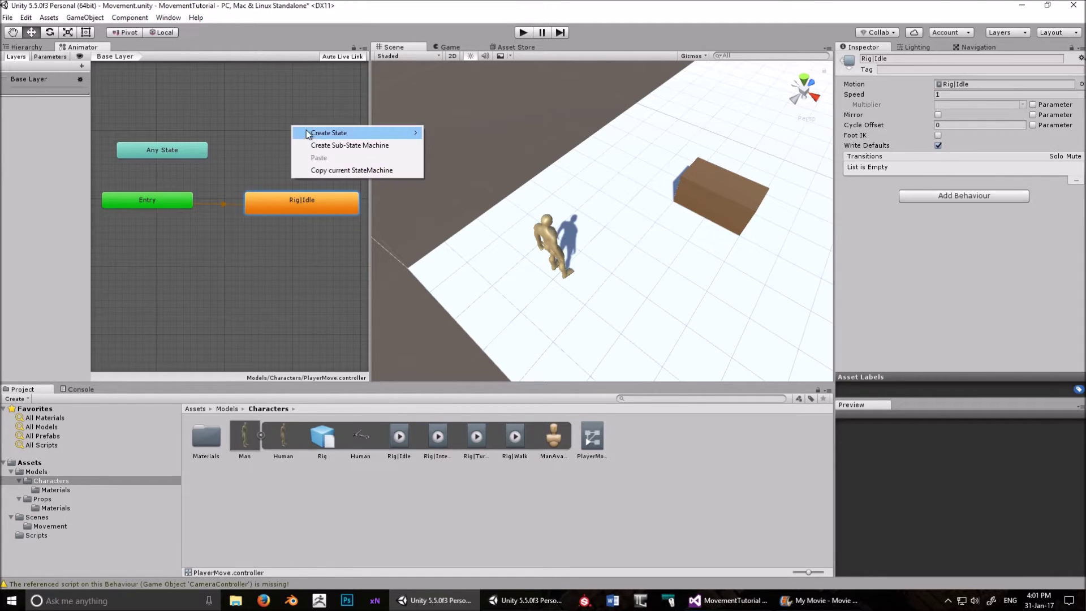
{"action": "mouse_move", "coordinate": [307, 131]}
{"action": "left_click", "coordinate": [213, 134]}
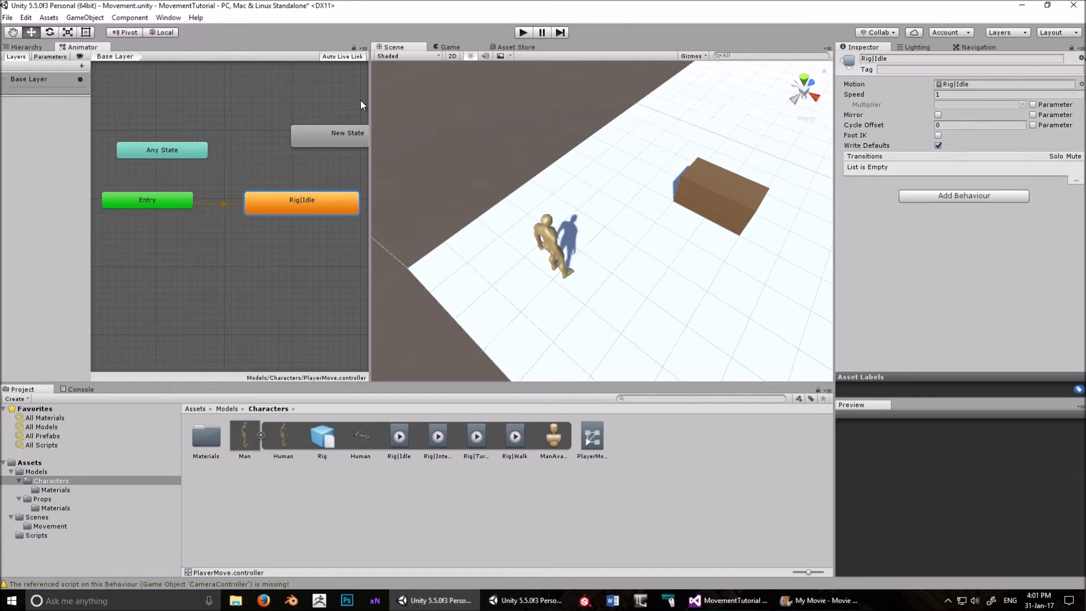
{"action": "left_click", "coordinate": [352, 133]}
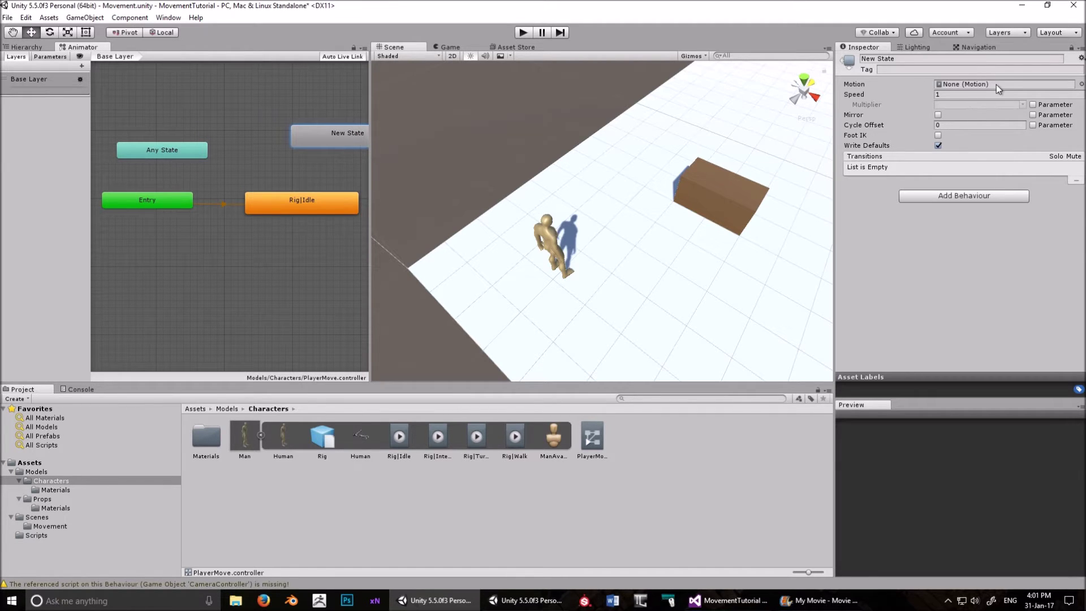
{"action": "left_click", "coordinate": [1081, 84]}
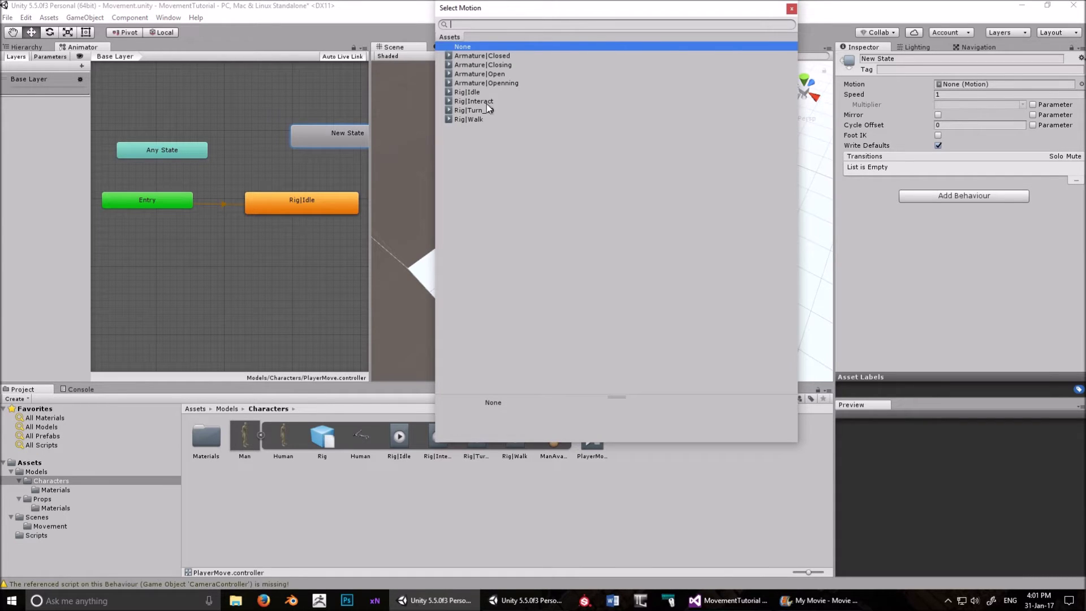
{"action": "left_click", "coordinate": [791, 9]}
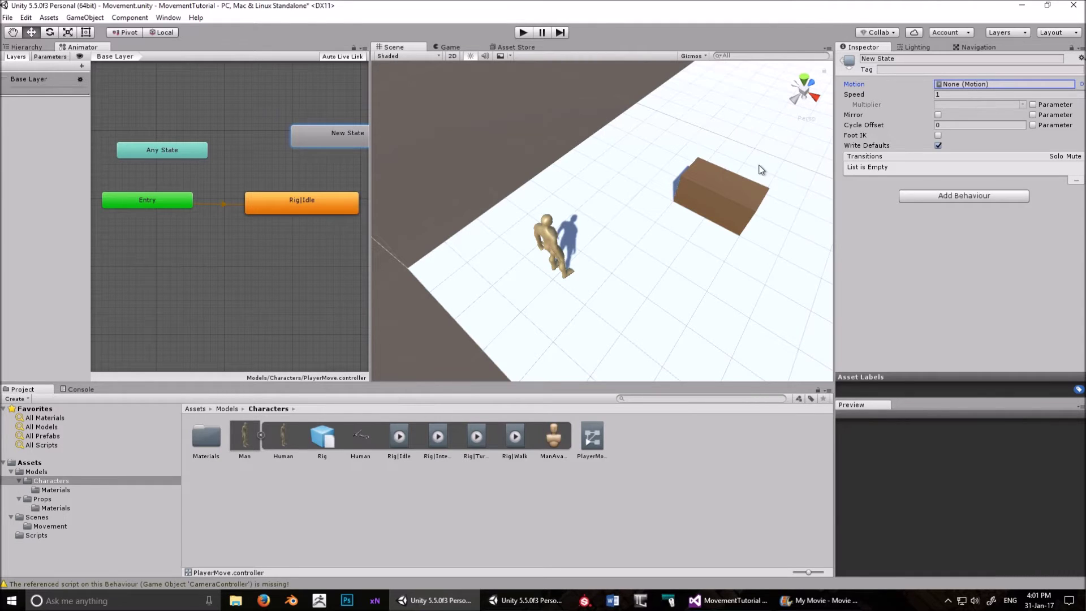
{"action": "right_click", "coordinate": [314, 144]}
{"action": "left_click", "coordinate": [345, 199]}
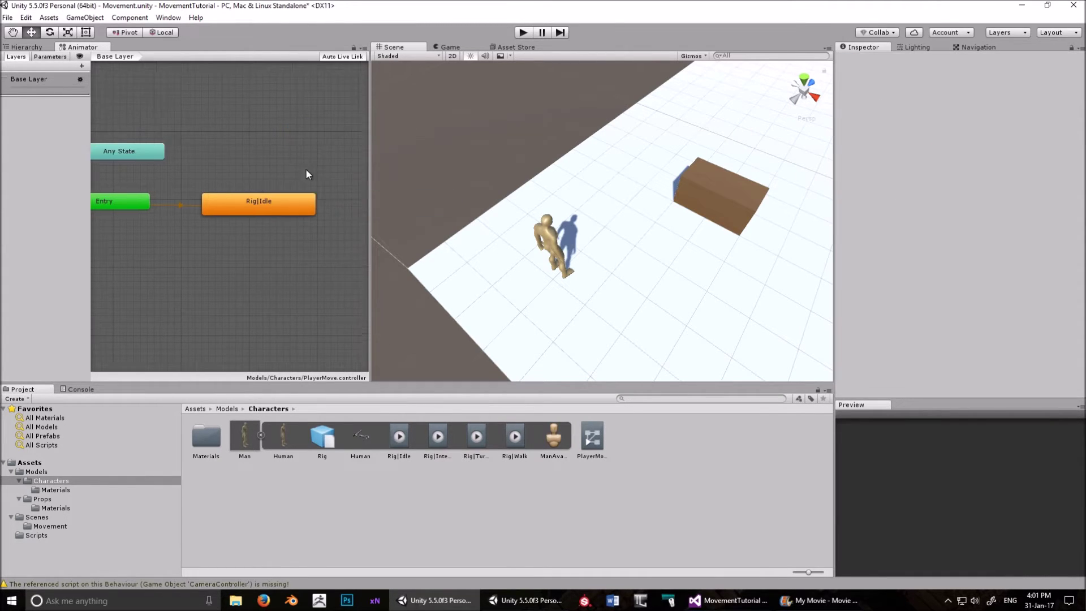
Step: Recentre the animator graph and inspect the Rig|Idle state
{"action": "middle_click_drag", "start_coordinate": [307, 174], "coordinate": [322, 199]}
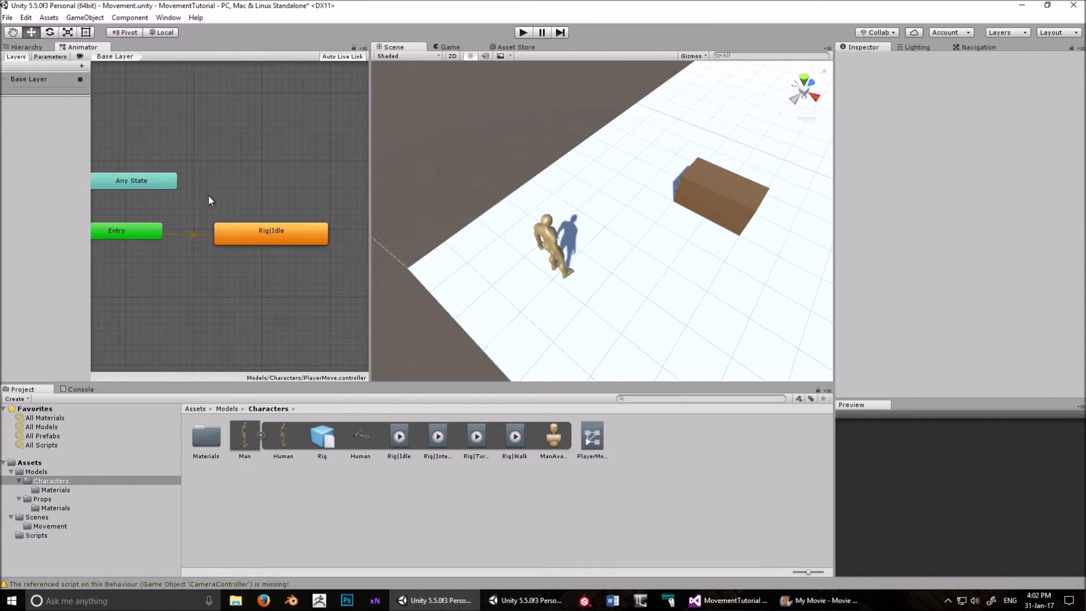
{"action": "middle_click_drag", "start_coordinate": [209, 196], "coordinate": [231, 246]}
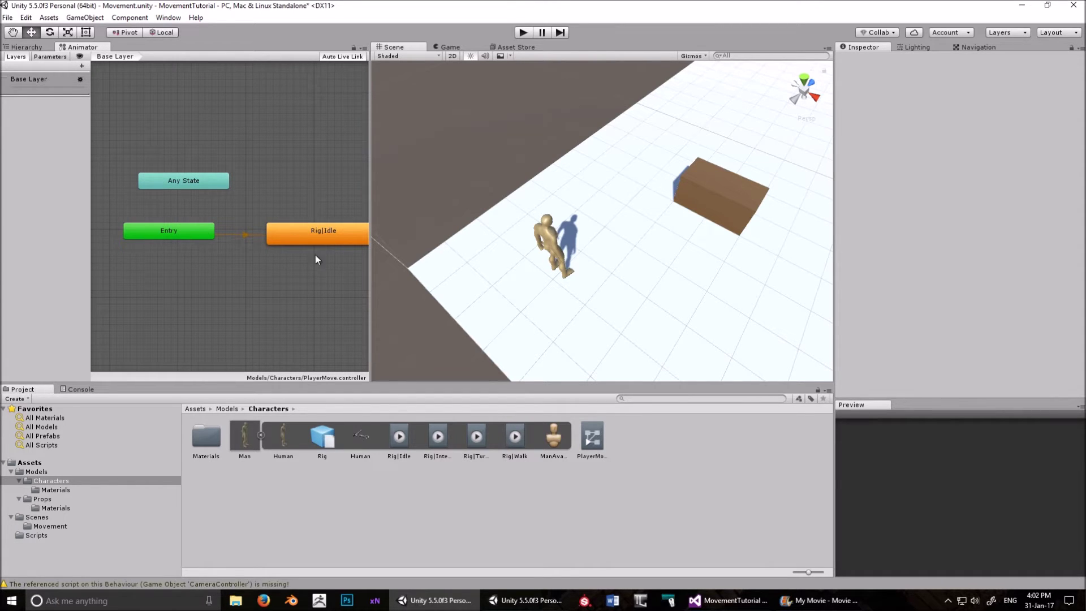
{"action": "left_click", "coordinate": [324, 231]}
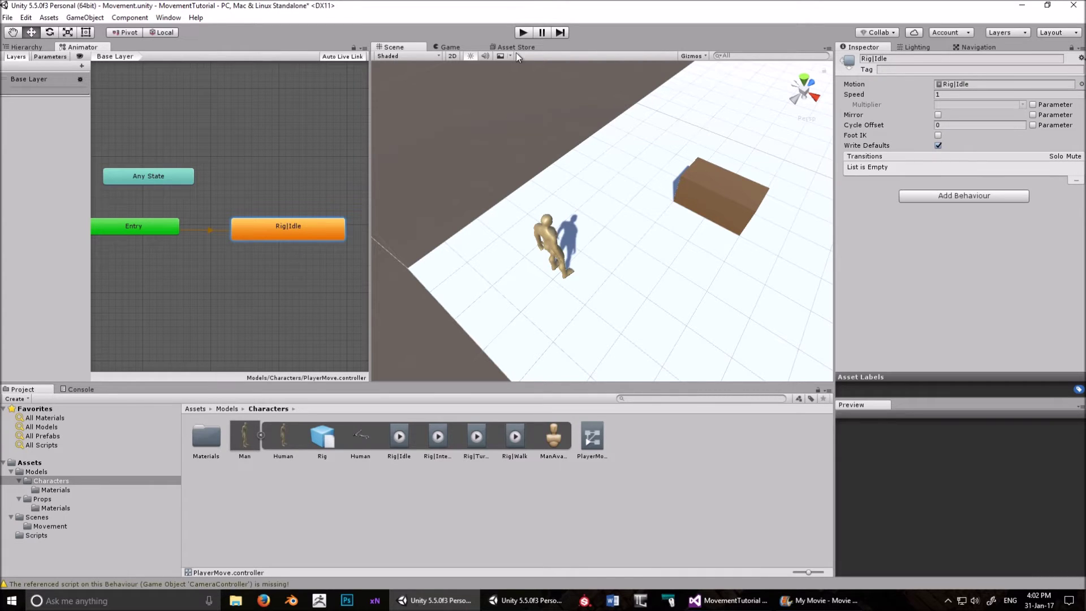
{"action": "left_click", "coordinate": [523, 32]}
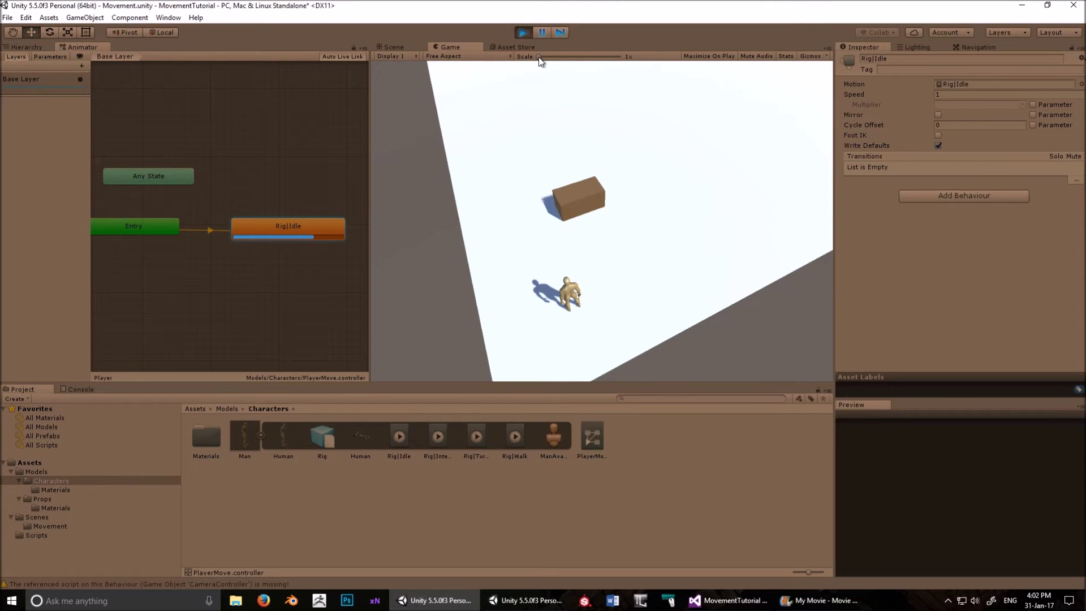
{"action": "mouse_move", "coordinate": [538, 57]}
{"action": "left_mouse_down"}
{"action": "mouse_move", "coordinate": [580, 66]}
{"action": "mouse_move", "coordinate": [526, 59]}
{"action": "left_mouse_up"}
{"action": "left_click", "coordinate": [526, 33]}
{"action": "scroll", "coordinate": [581, 315], "scroll_direction": "up", "scroll_amount": 2}
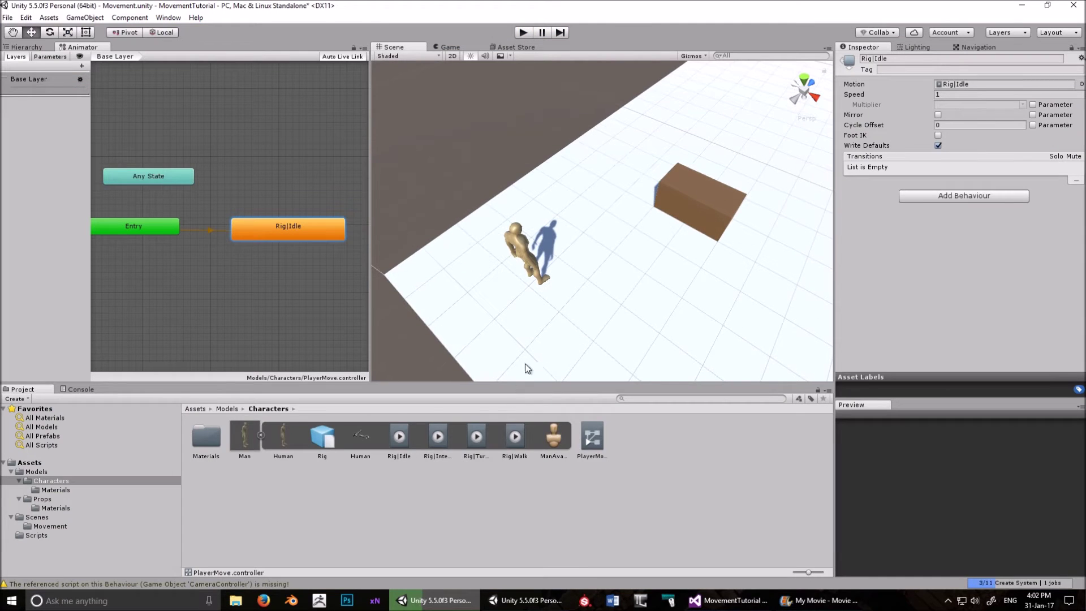
Step: Add the Rig|Walk clip as a state positioned above Rig|Idle
{"action": "left_click_drag", "start_coordinate": [514, 436], "coordinate": [325, 198]}
{"action": "left_click_drag", "start_coordinate": [299, 156], "coordinate": [273, 167]}
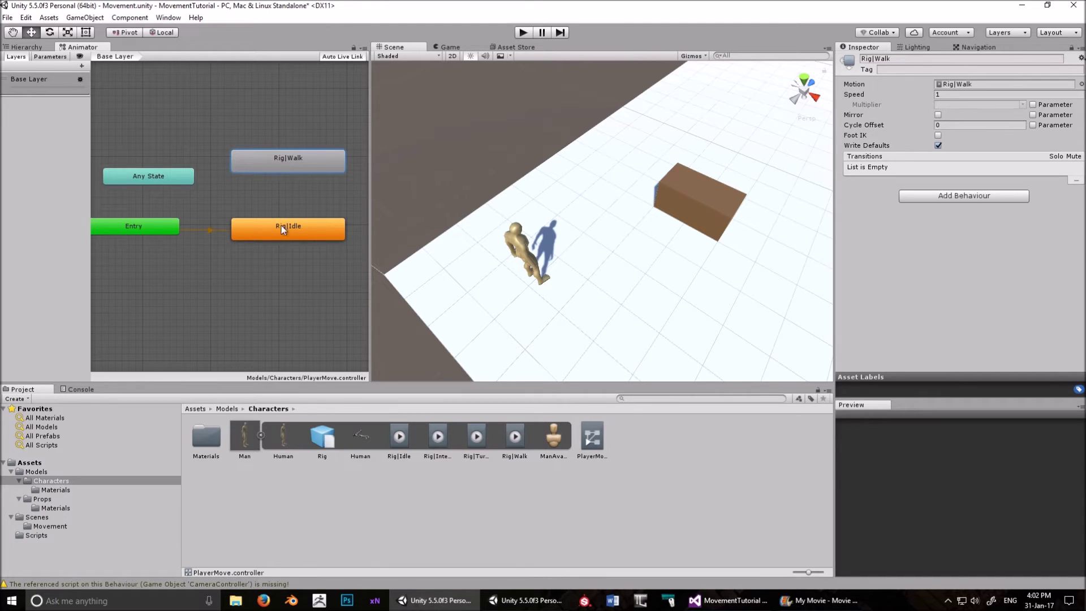
{"action": "left_click", "coordinate": [294, 147]}
{"action": "mouse_move", "coordinate": [294, 147]}
{"action": "left_mouse_down"}
{"action": "mouse_move", "coordinate": [308, 141]}
{"action": "mouse_move", "coordinate": [301, 148]}
{"action": "left_mouse_up"}
{"action": "left_click", "coordinate": [300, 218]}
Step: Make transitions from Rig|Idle to Rig|Walk and from Rig|Walk back to Rig|Idle
{"action": "right_click", "coordinate": [299, 218]}
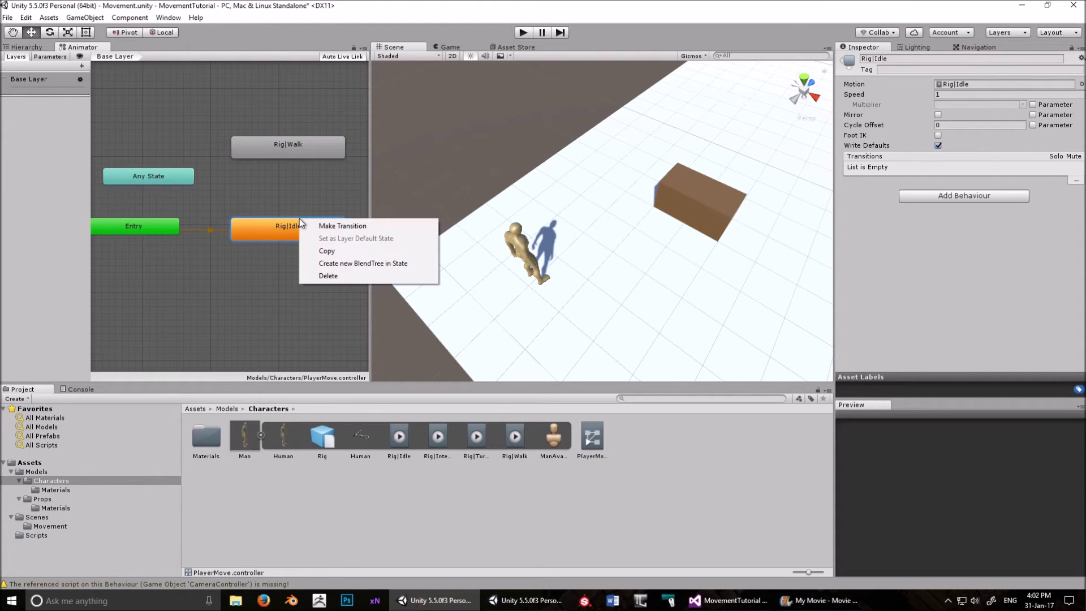
{"action": "left_click", "coordinate": [324, 226]}
{"action": "left_click", "coordinate": [297, 155]}
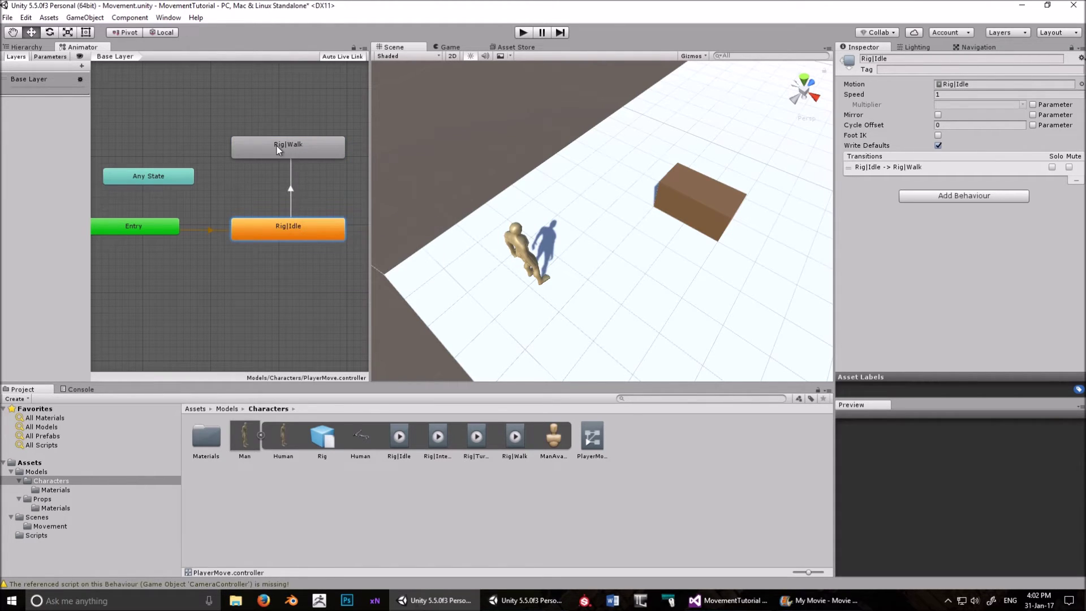
{"action": "right_click", "coordinate": [276, 146]}
{"action": "left_click", "coordinate": [280, 154]}
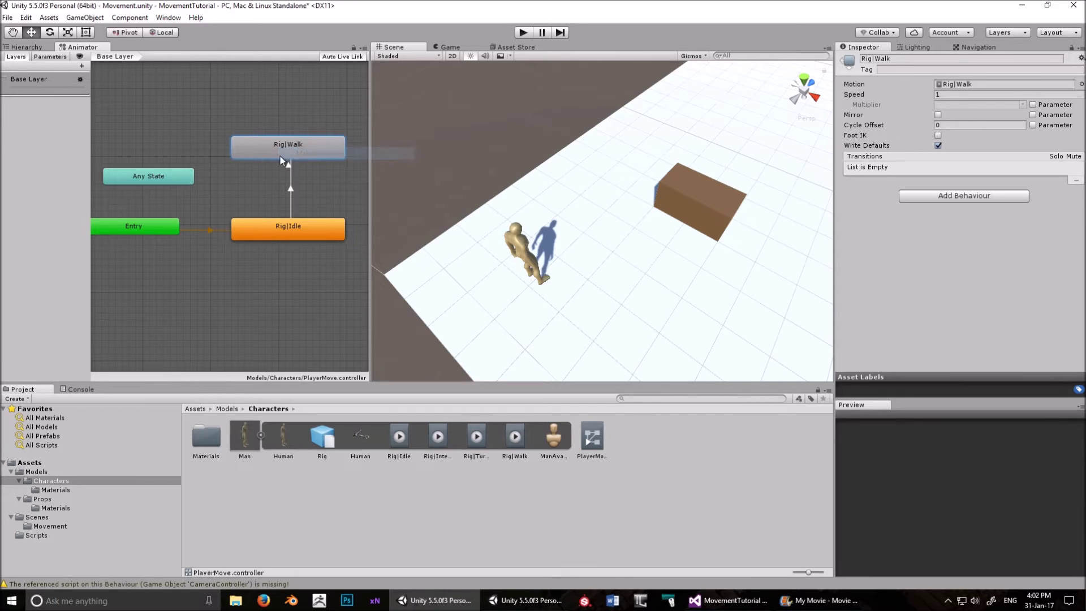
{"action": "left_click", "coordinate": [276, 229]}
Step: Select the Idle-to-Walk transition and add an animator layer named New Layer
{"action": "left_click_drag", "start_coordinate": [321, 144], "coordinate": [321, 158]}
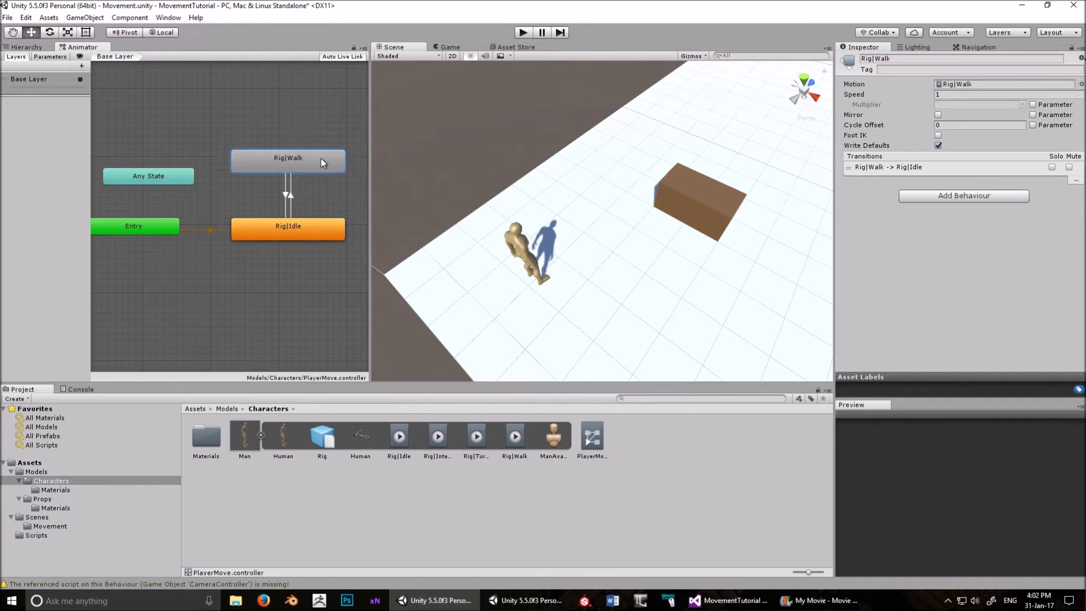
{"action": "middle_click_drag", "start_coordinate": [324, 130], "coordinate": [287, 146]}
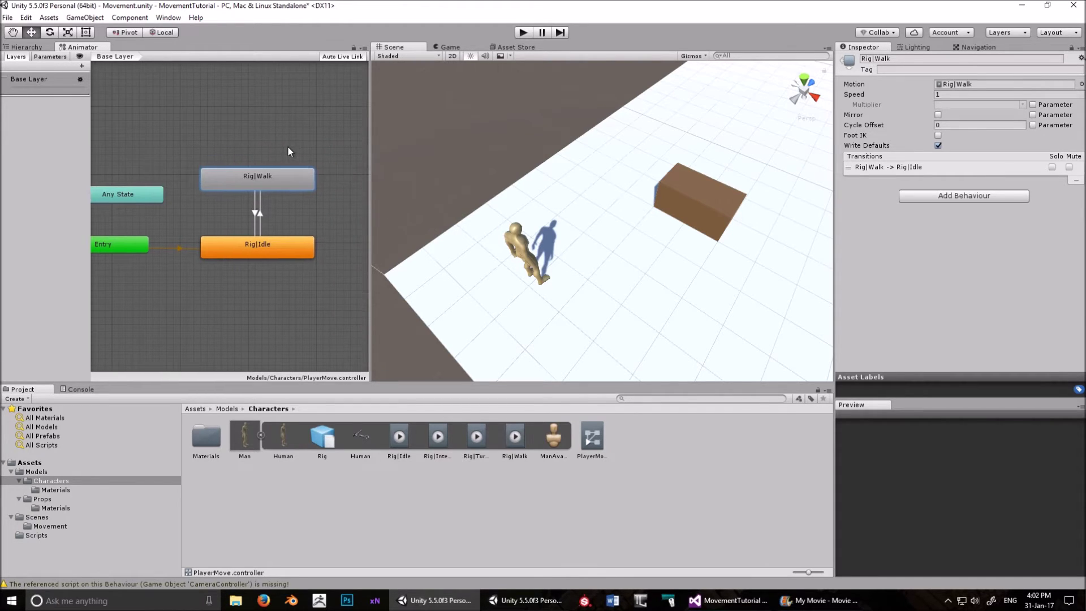
{"action": "left_click", "coordinate": [263, 208]}
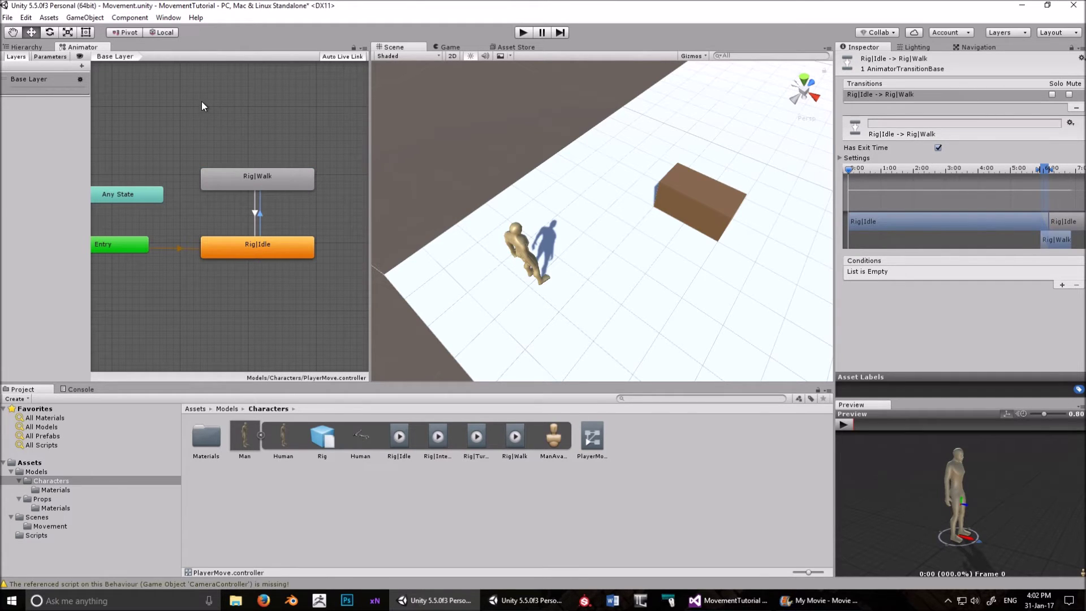
{"action": "left_click", "coordinate": [81, 66]}
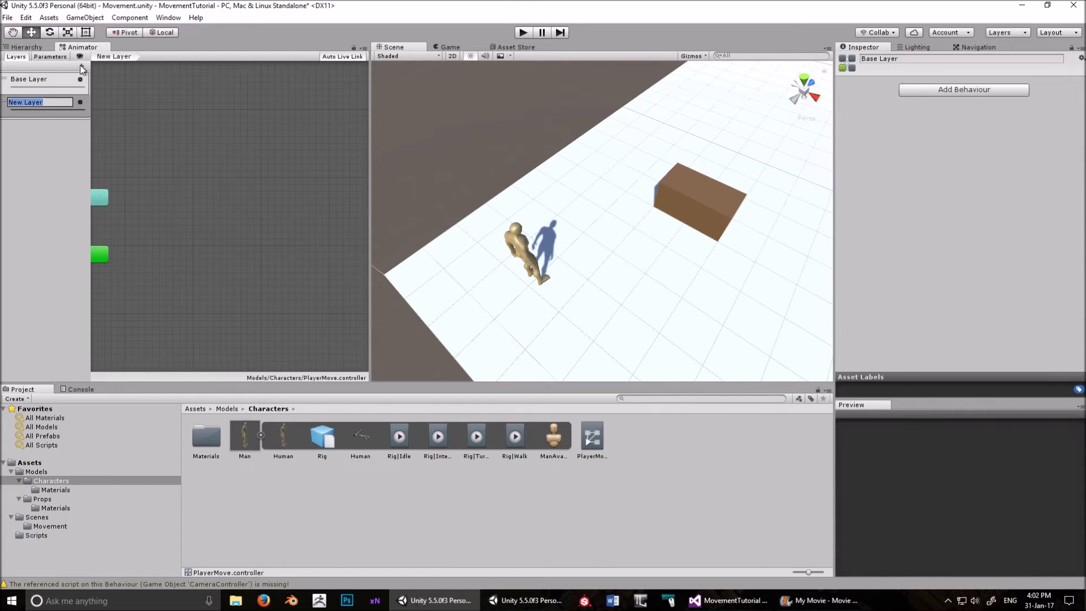
{"action": "left_click", "coordinate": [137, 128]}
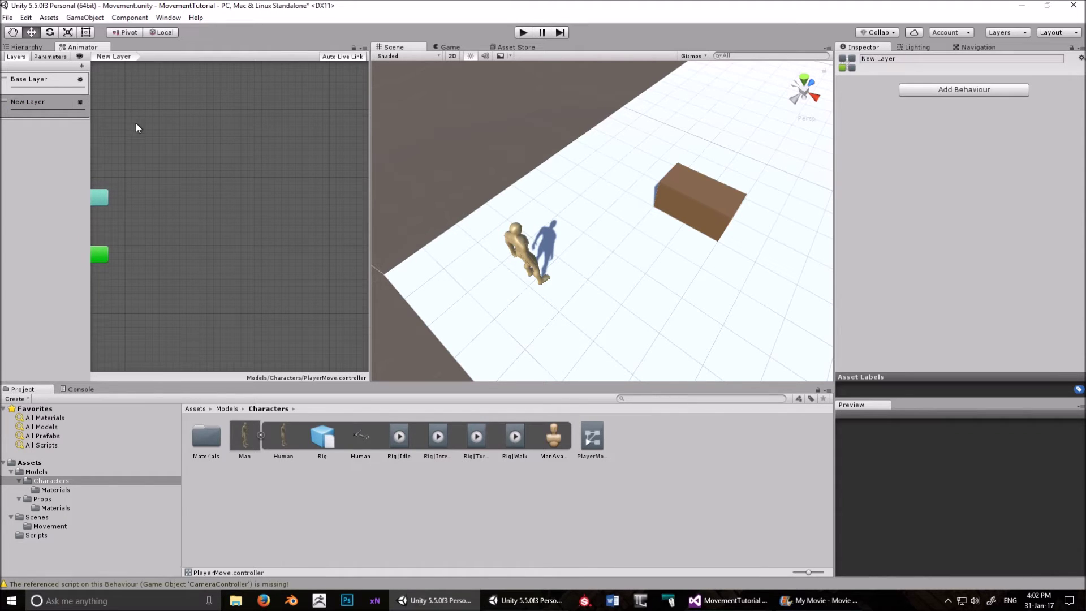
{"action": "left_click", "coordinate": [730, 601]}
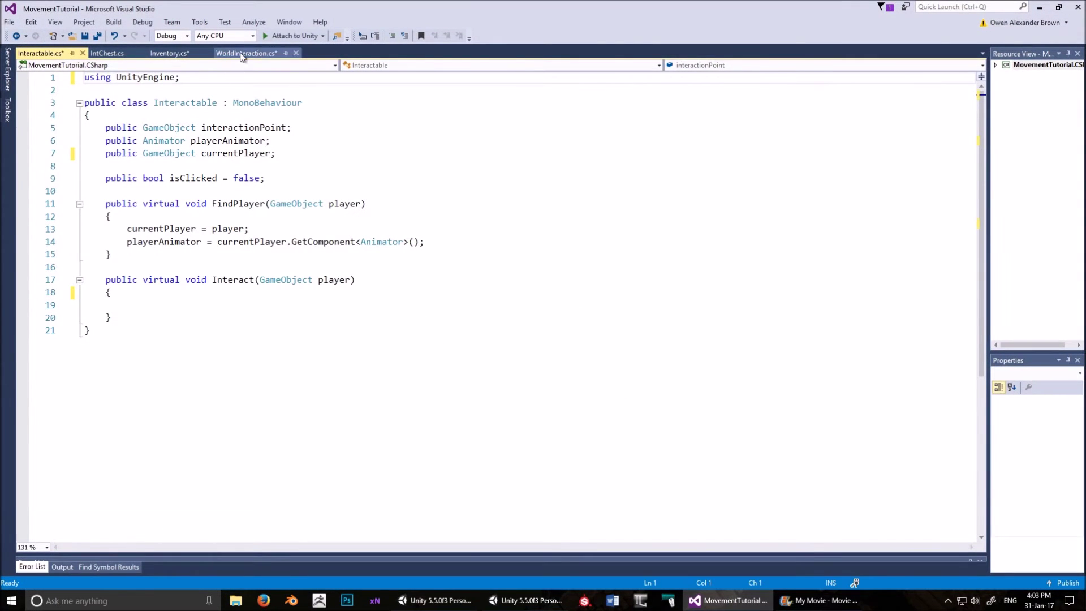
Step: In WorldInteraction.cs, scroll to the top and select the rotateId field declaration
{"action": "left_click", "coordinate": [247, 52]}
{"action": "scroll", "coordinate": [300, 219], "scroll_direction": "up", "scroll_amount": 12}
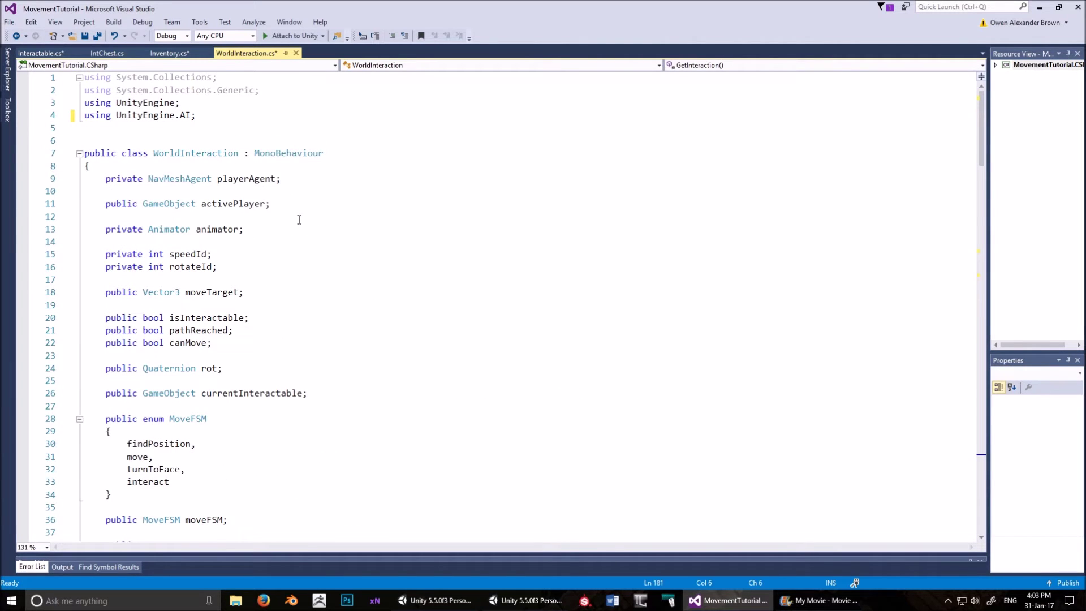
{"action": "left_click", "coordinate": [248, 269]}
{"action": "key", "text": "shift+Home"}
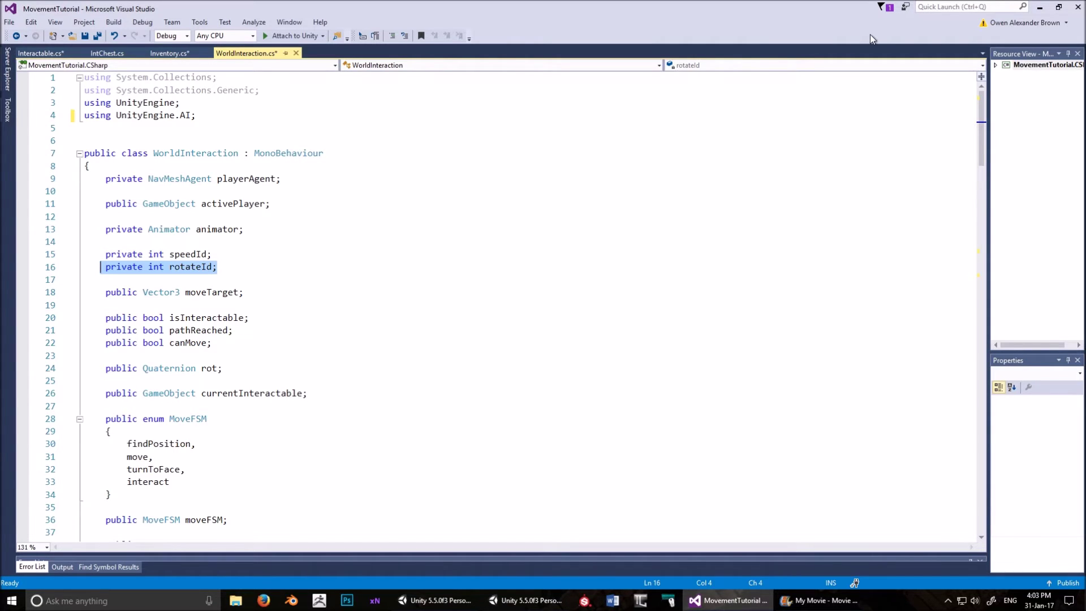
{"action": "left_click", "coordinate": [1046, 5]}
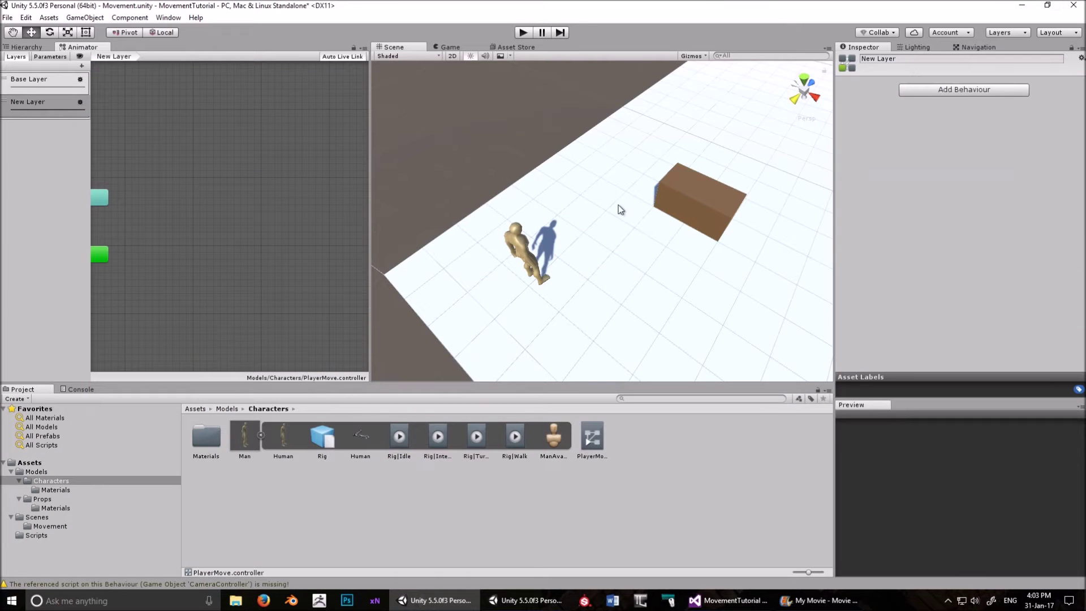
Step: Select PlayerMove.controller and delete New Layer from the Layers list
{"action": "scroll", "coordinate": [510, 209], "scroll_direction": "up", "scroll_amount": 2}
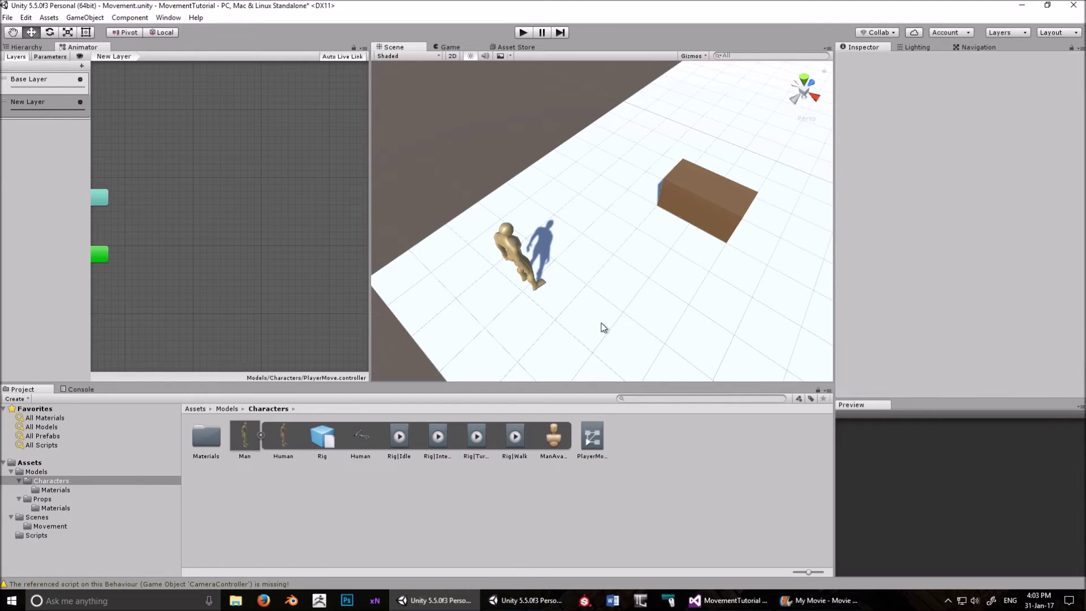
{"action": "left_click_drag", "start_coordinate": [602, 324], "coordinate": [650, 294], "text": "alt"}
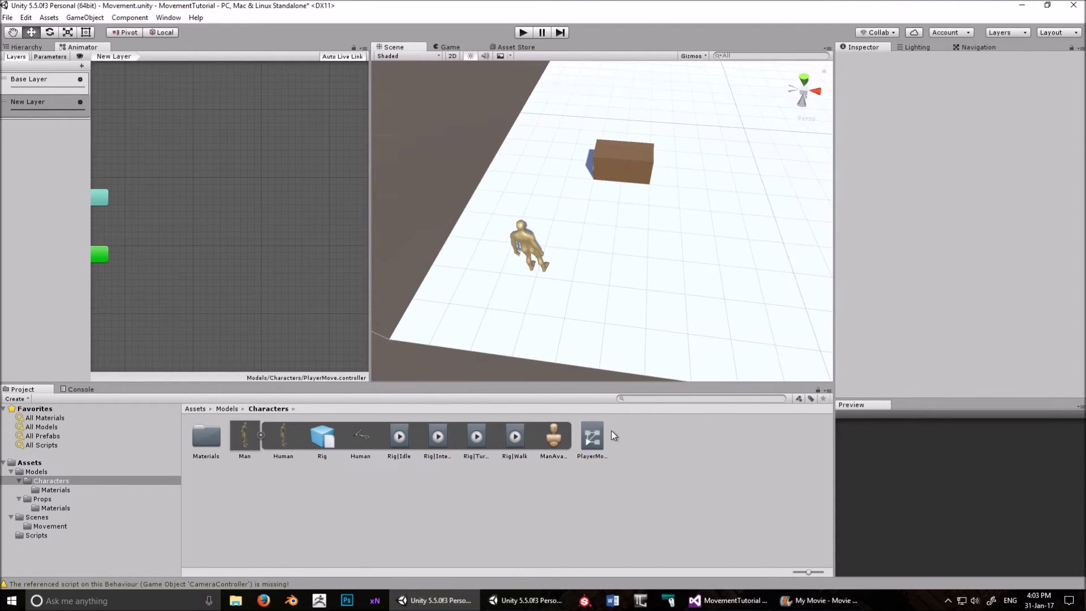
{"action": "left_click", "coordinate": [592, 436]}
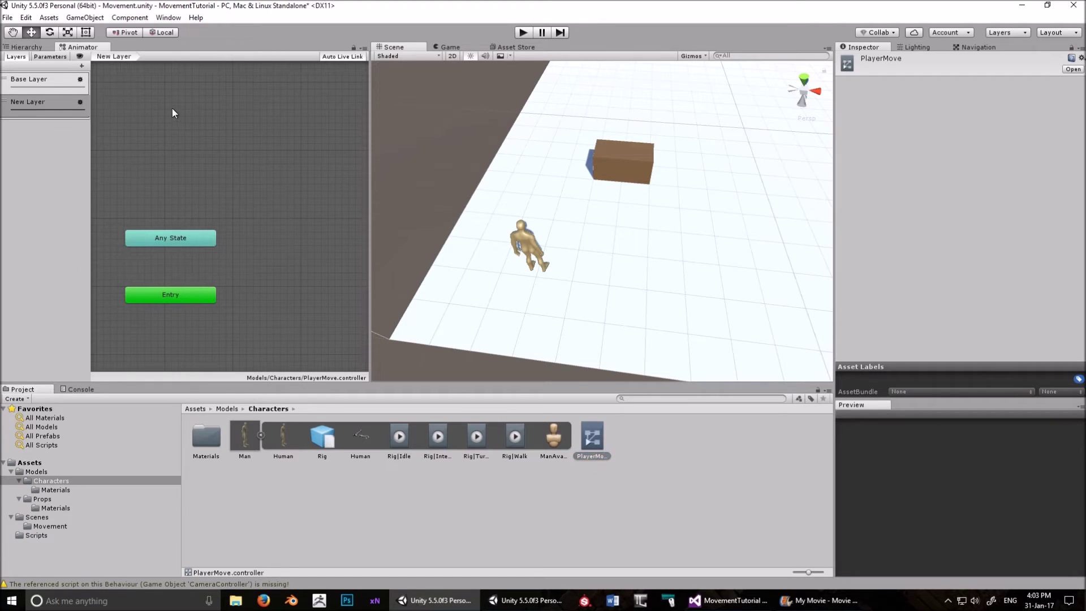
{"action": "left_click", "coordinate": [56, 80]}
{"action": "right_click", "coordinate": [56, 104]}
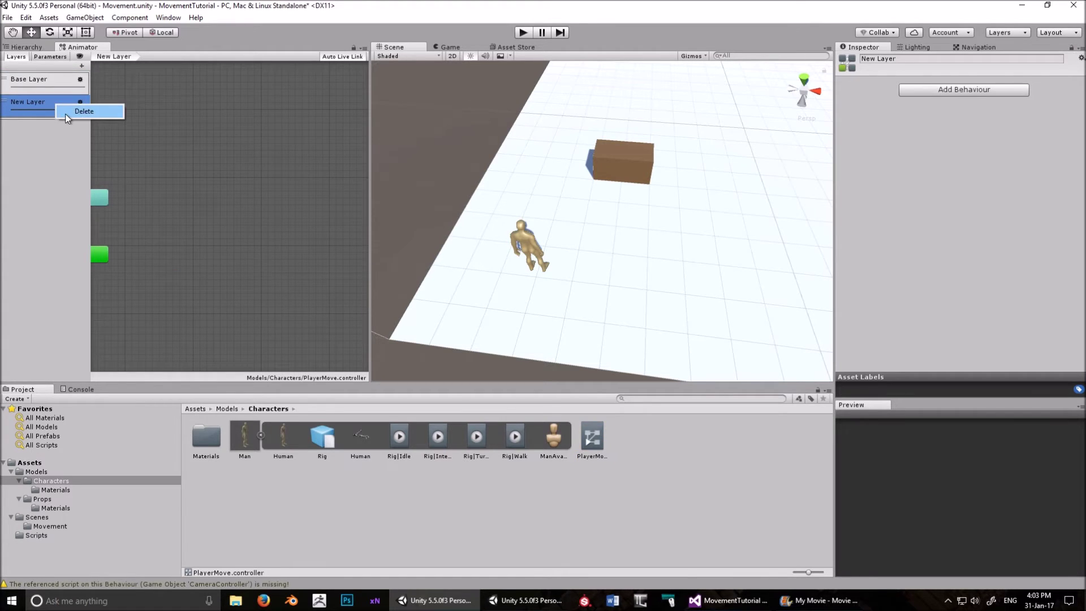
{"action": "left_click", "coordinate": [65, 113]}
{"action": "left_click", "coordinate": [291, 226]}
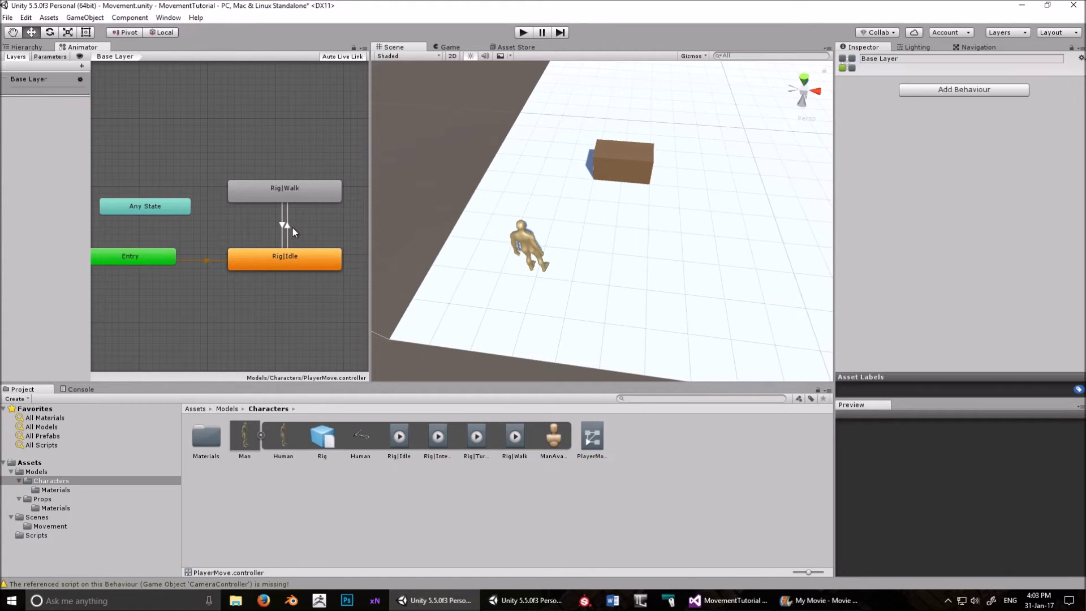
Step: Add another animator layer and delete it again
{"action": "middle_click_drag", "start_coordinate": [221, 110], "coordinate": [198, 109]}
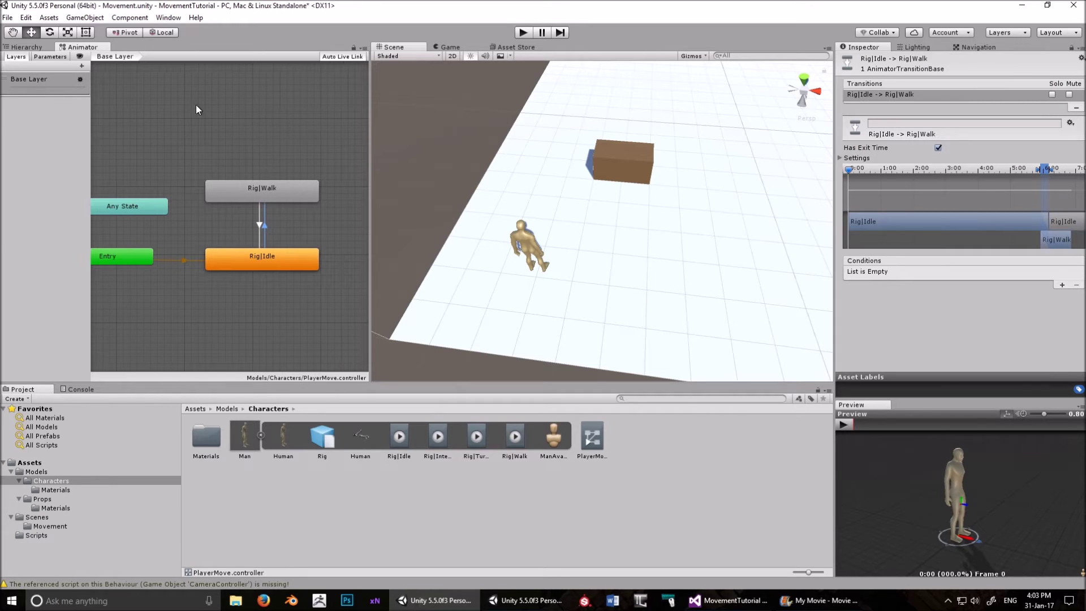
{"action": "left_click", "coordinate": [82, 65]}
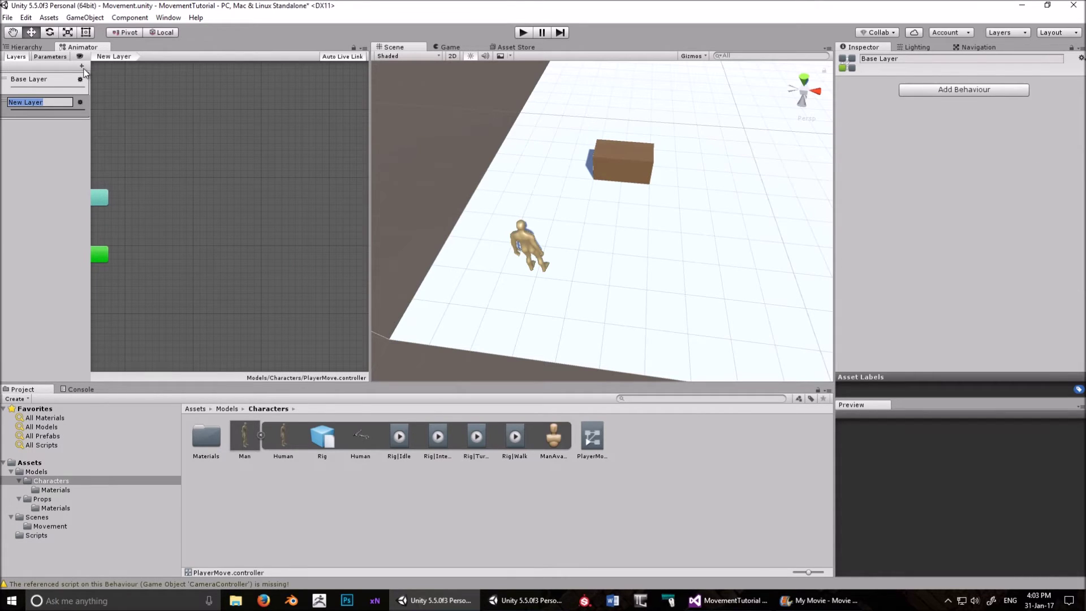
{"action": "left_click", "coordinate": [79, 102]}
{"action": "left_click", "coordinate": [93, 119]}
Step: Add a Float parameter named Speed in the Parameters tab
{"action": "left_click", "coordinate": [49, 56]}
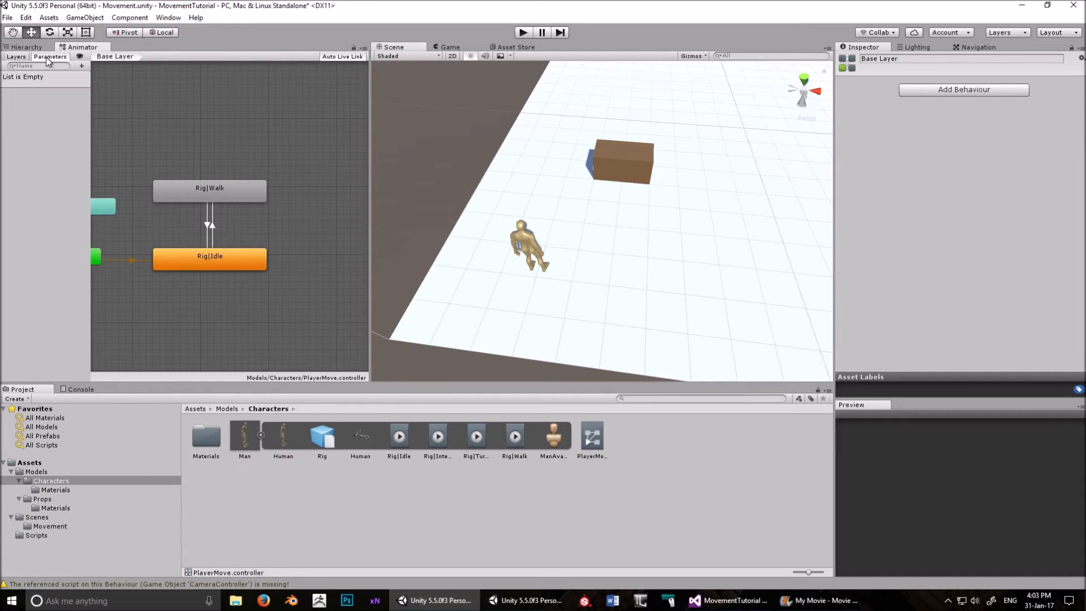
{"action": "left_click", "coordinate": [81, 65]}
{"action": "left_click", "coordinate": [101, 81]}
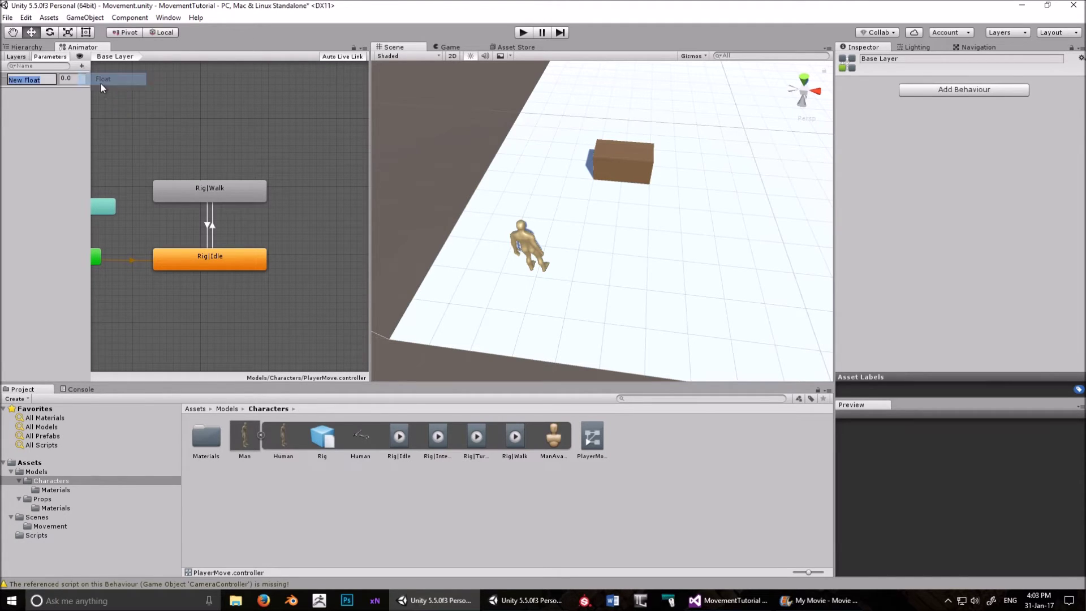
{"action": "type", "text": "Speed"}
{"action": "key", "text": "Return"}
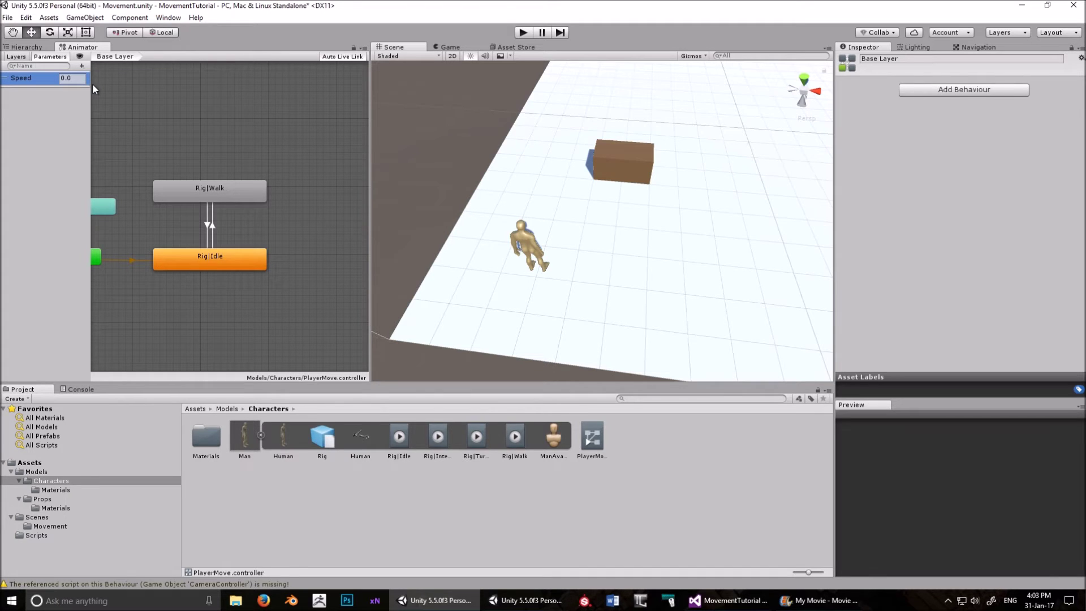
Step: Give the Rig|Idle to Rig|Walk transition a Speed Greater 0 condition
{"action": "left_click", "coordinate": [213, 229]}
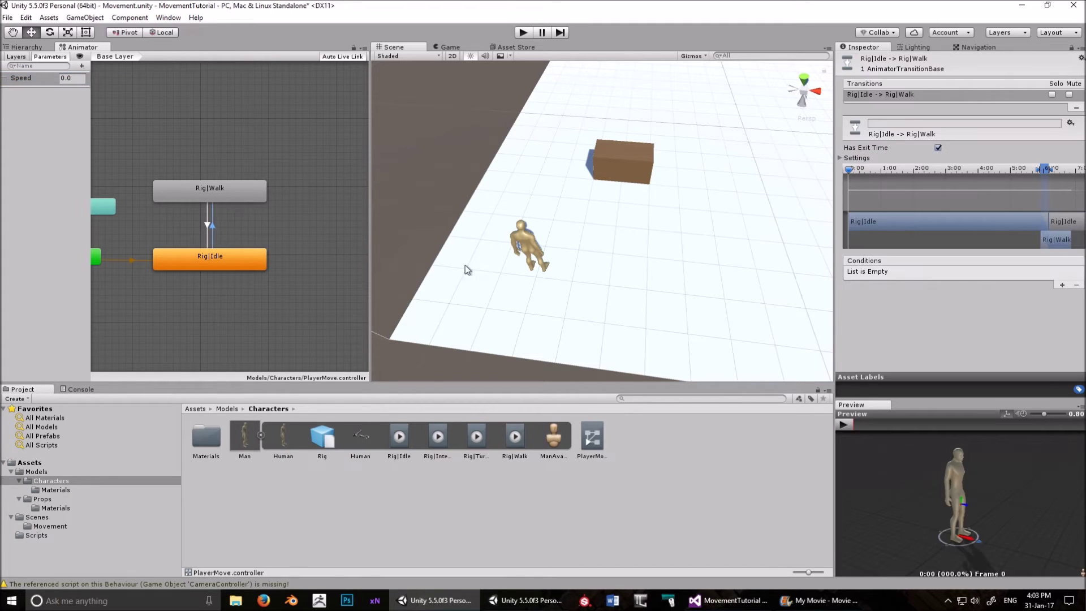
{"action": "left_click", "coordinate": [1062, 285]}
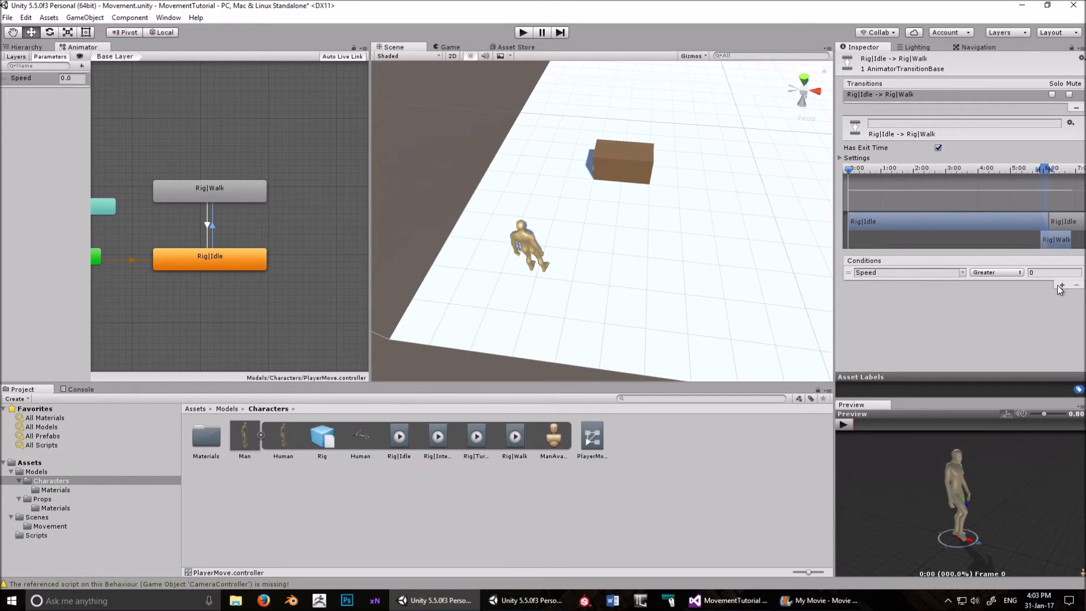
{"action": "left_click", "coordinate": [1049, 275]}
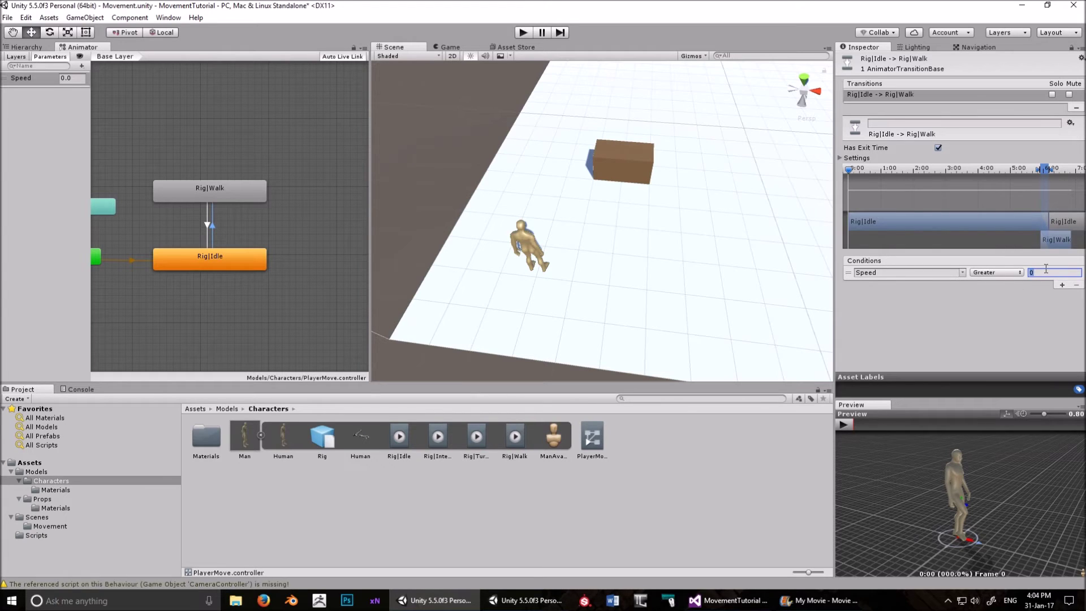
{"action": "left_click", "coordinate": [214, 191]}
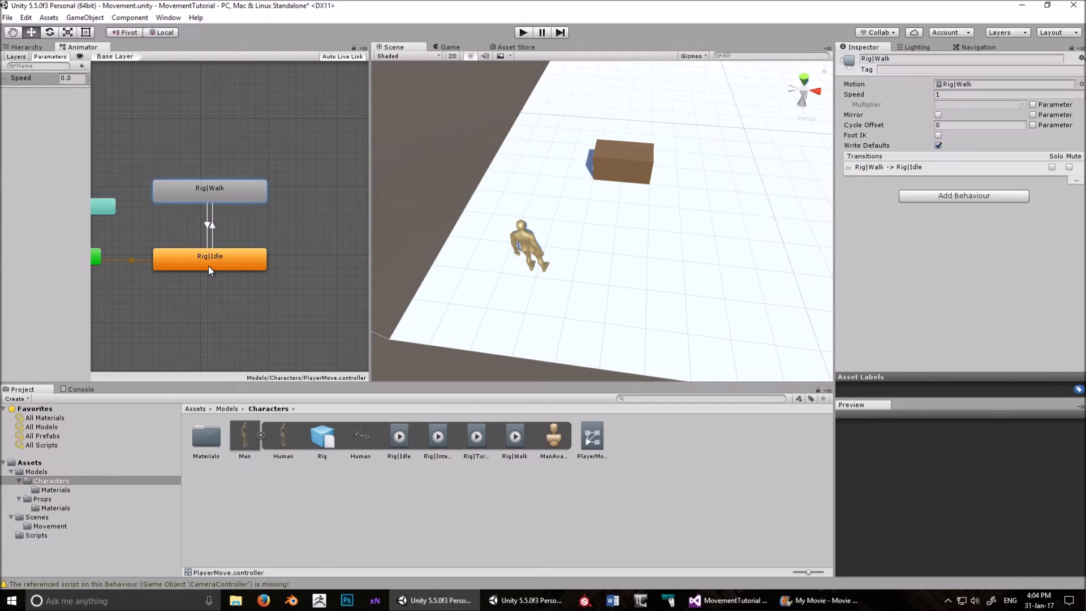
Step: Turn off Has Exit Time on the Rig|Walk to Rig|Idle transition
{"action": "left_click", "coordinate": [206, 219]}
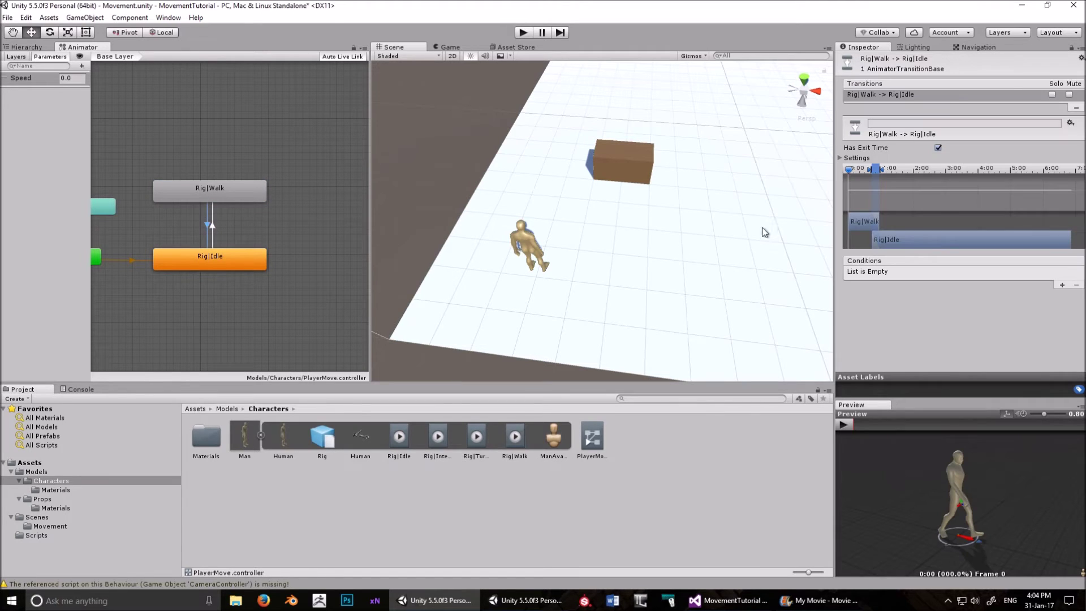
{"action": "left_click", "coordinate": [937, 148]}
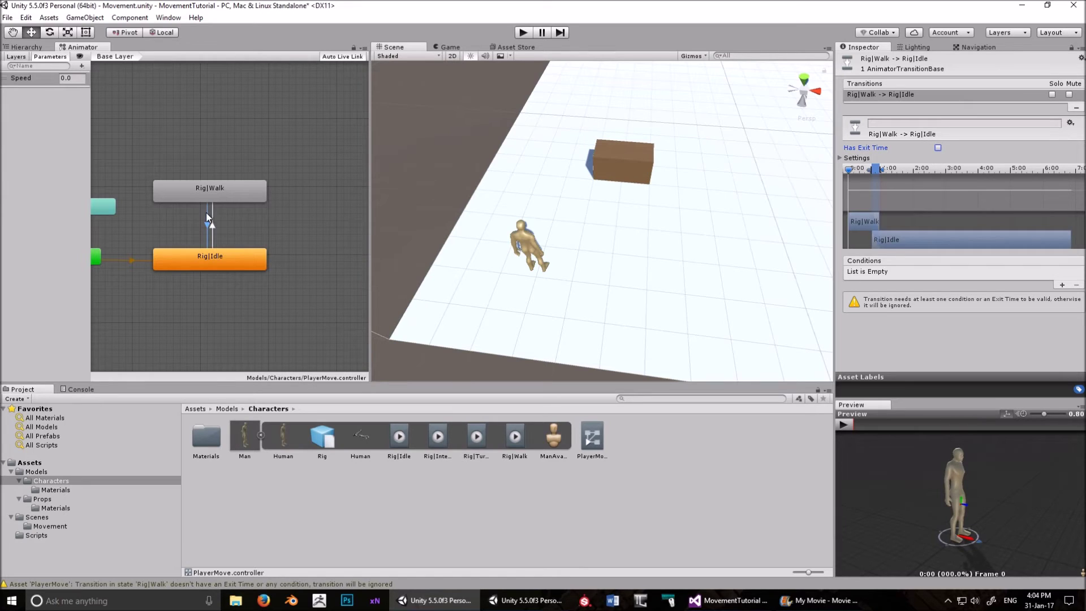
{"action": "left_click", "coordinate": [221, 222]}
{"action": "left_click", "coordinate": [212, 230]}
{"action": "left_click", "coordinate": [213, 229]}
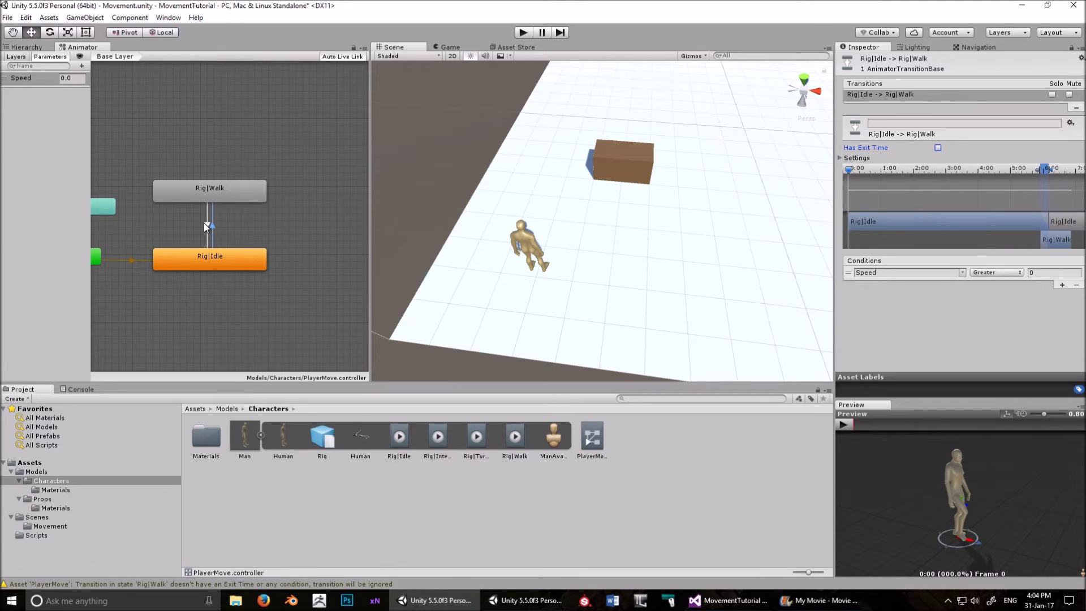
{"action": "left_click", "coordinate": [204, 223]}
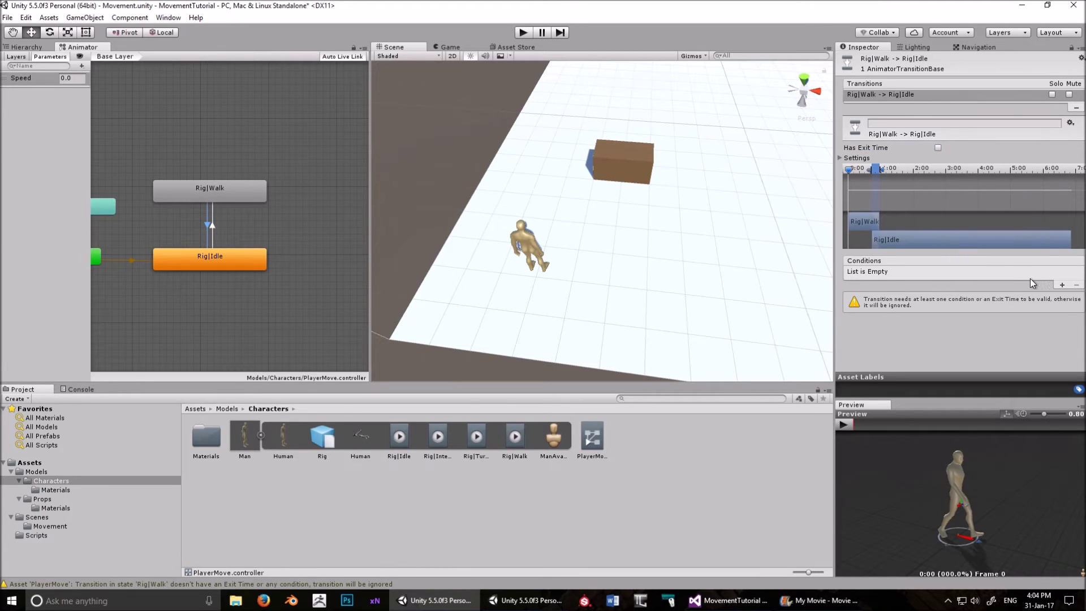
Step: Add a Speed Less 1 condition to the Walk-to-Idle transition
{"action": "left_click", "coordinate": [1062, 285]}
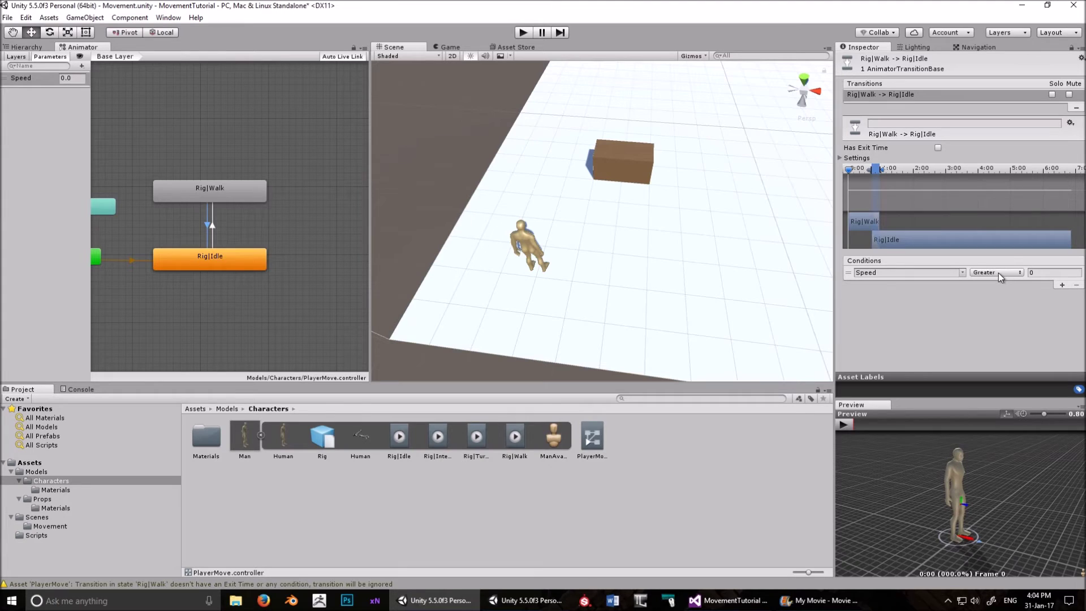
{"action": "left_click", "coordinate": [998, 272]}
{"action": "left_click", "coordinate": [1006, 295]}
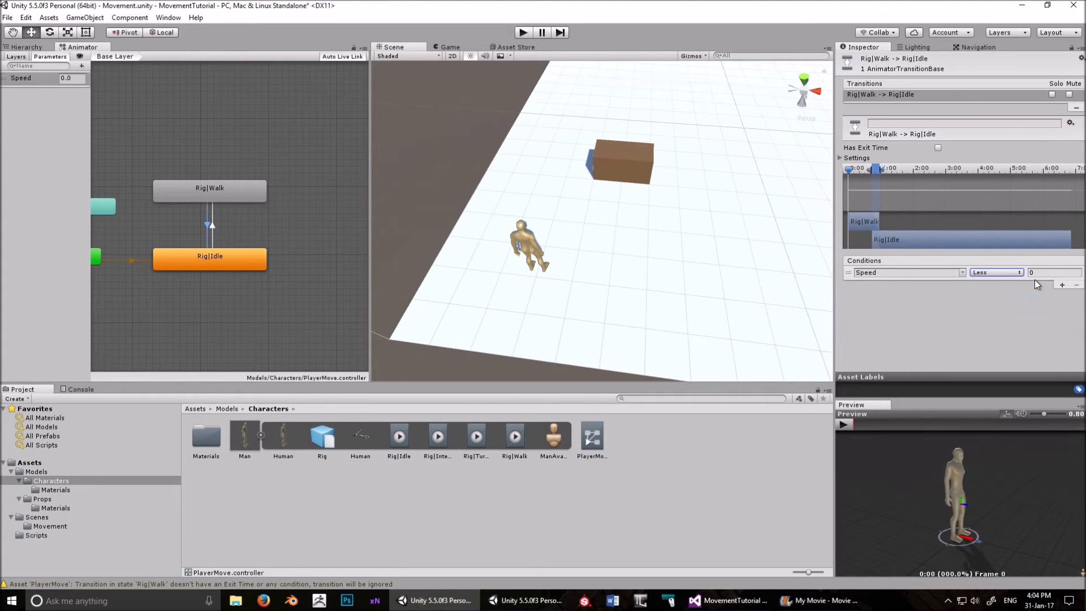
{"action": "left_click", "coordinate": [1038, 272]}
{"action": "type", "text": "1"}
{"action": "left_click", "coordinate": [947, 319]}
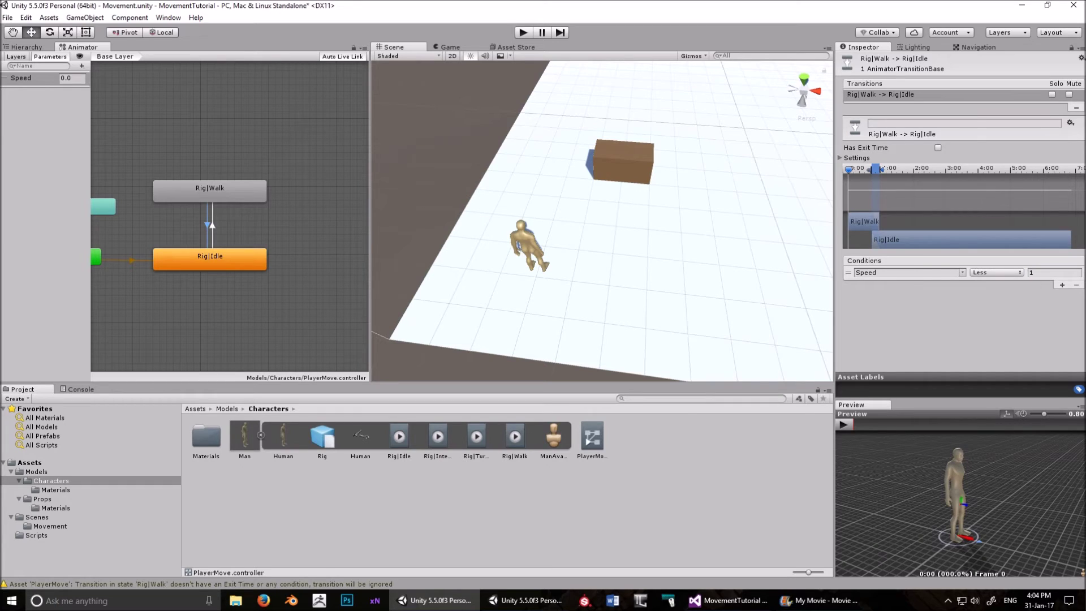
Step: Review the Rig|Idle and Rig|Walk states and both transitions in the Inspector
{"action": "left_click", "coordinate": [206, 260]}
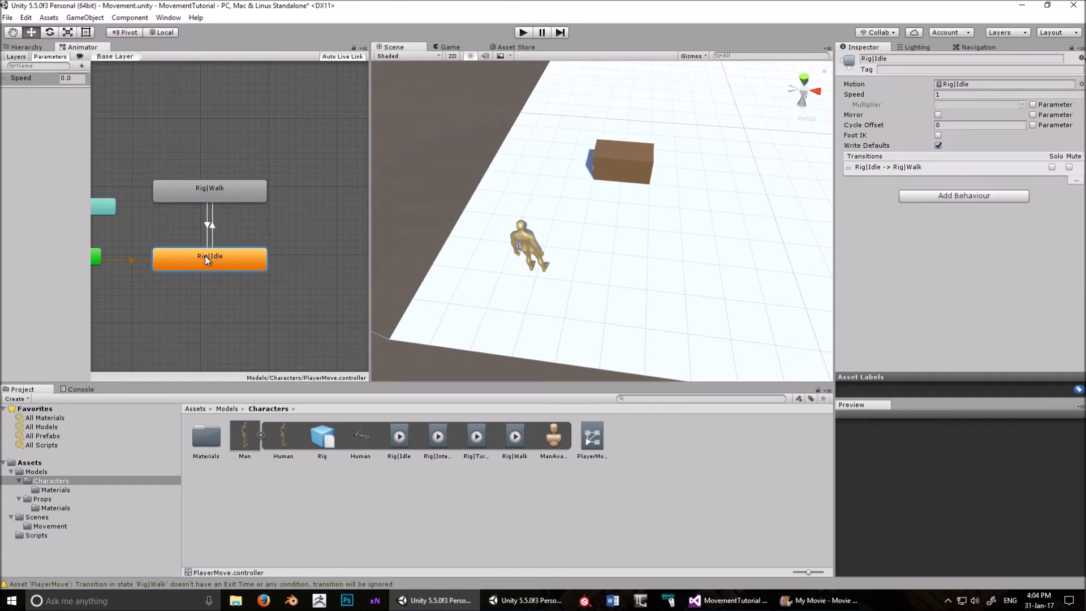
{"action": "left_click", "coordinate": [214, 225]}
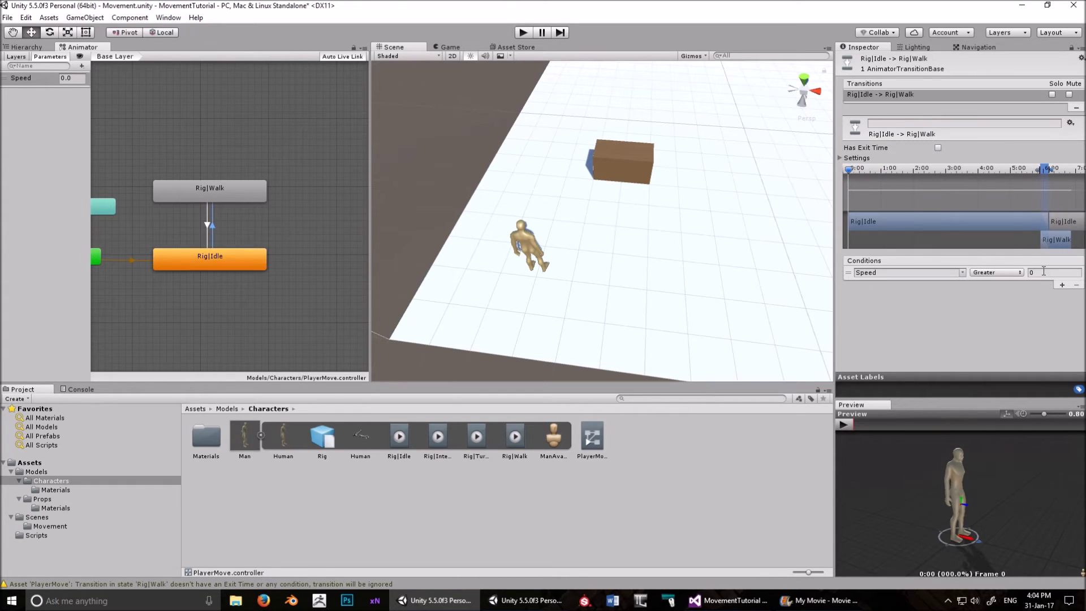
{"action": "left_click", "coordinate": [222, 182]}
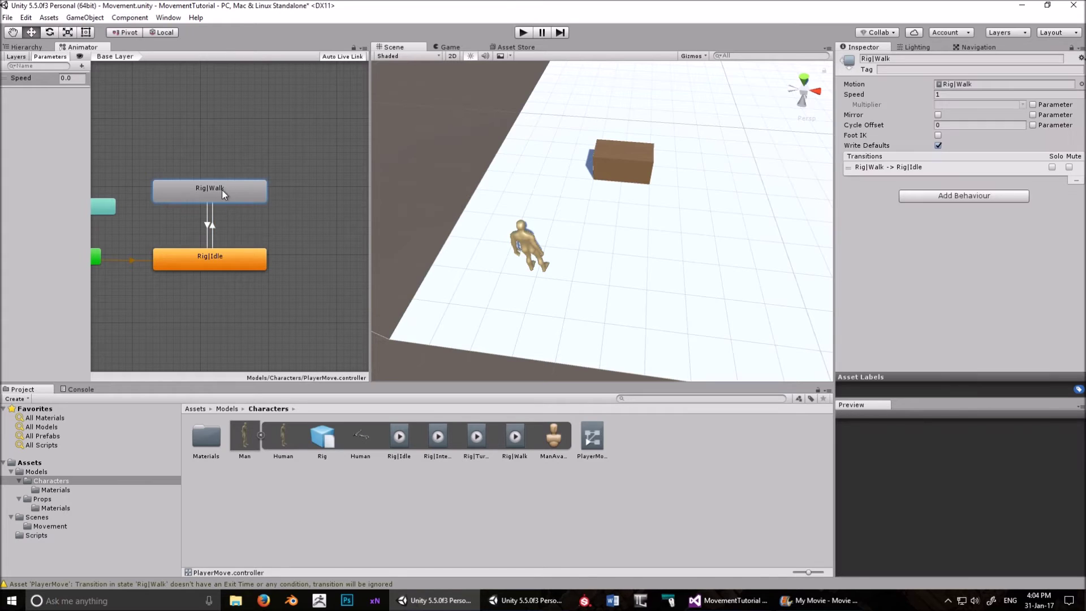
{"action": "left_click", "coordinate": [207, 227]}
{"action": "left_click", "coordinate": [218, 227]}
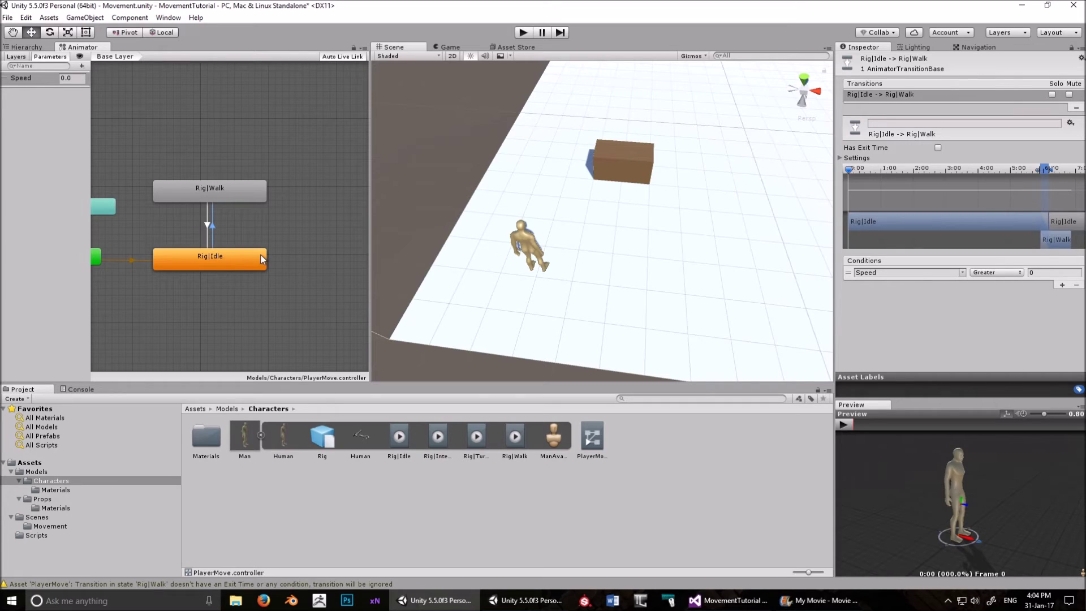
{"action": "left_click", "coordinate": [223, 259]}
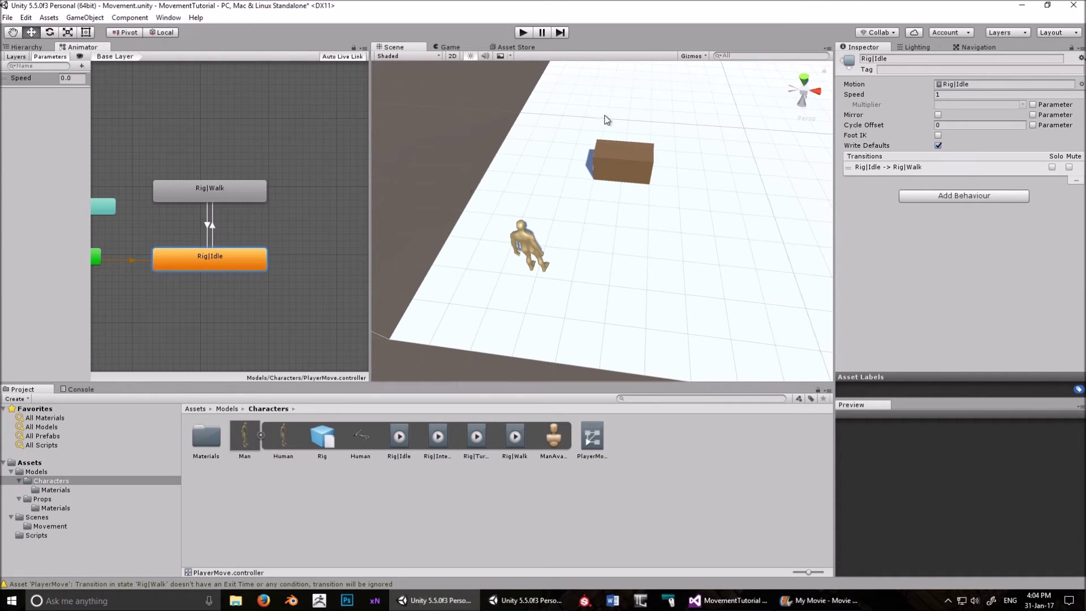
{"action": "left_click", "coordinate": [231, 193]}
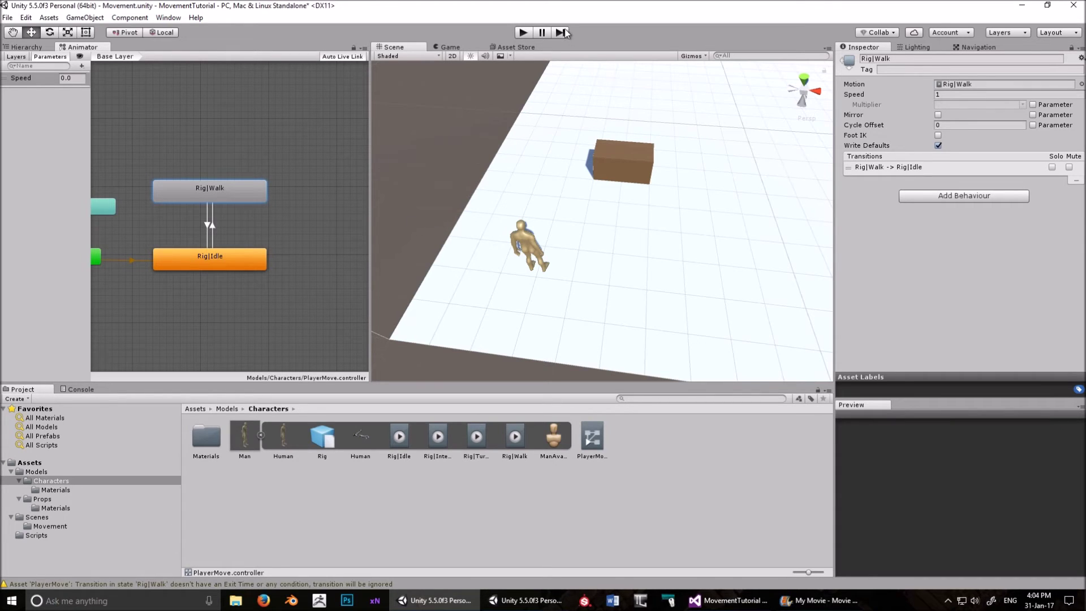
Step: Play-test the scene, walking the character so Speed hits 3.0 and Rig|Walk engages
{"action": "left_click", "coordinate": [521, 33]}
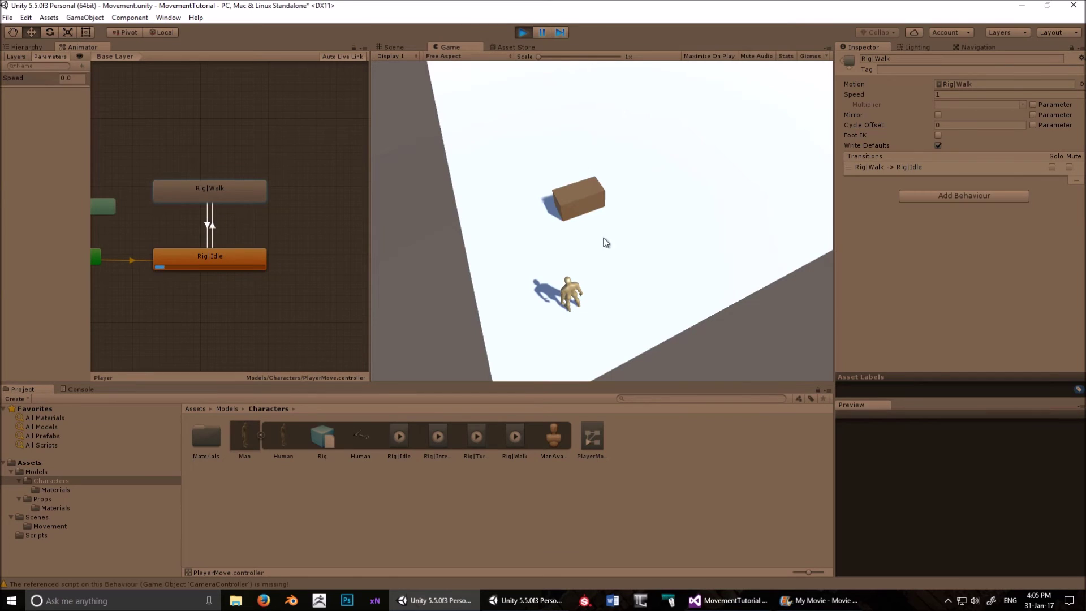
{"action": "left_click", "coordinate": [759, 202]}
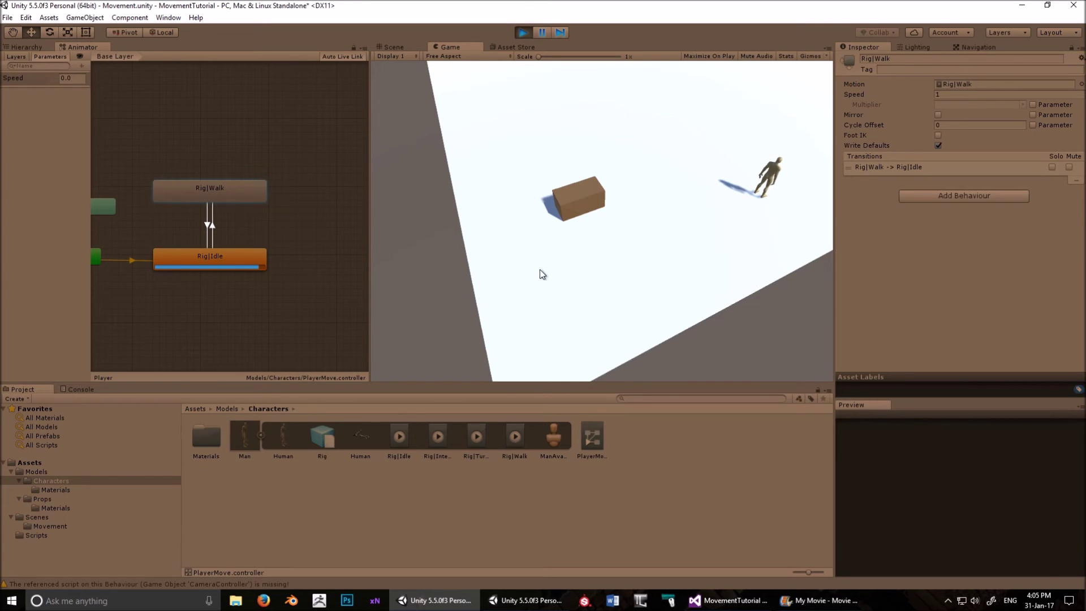
{"action": "key", "text": "w"}
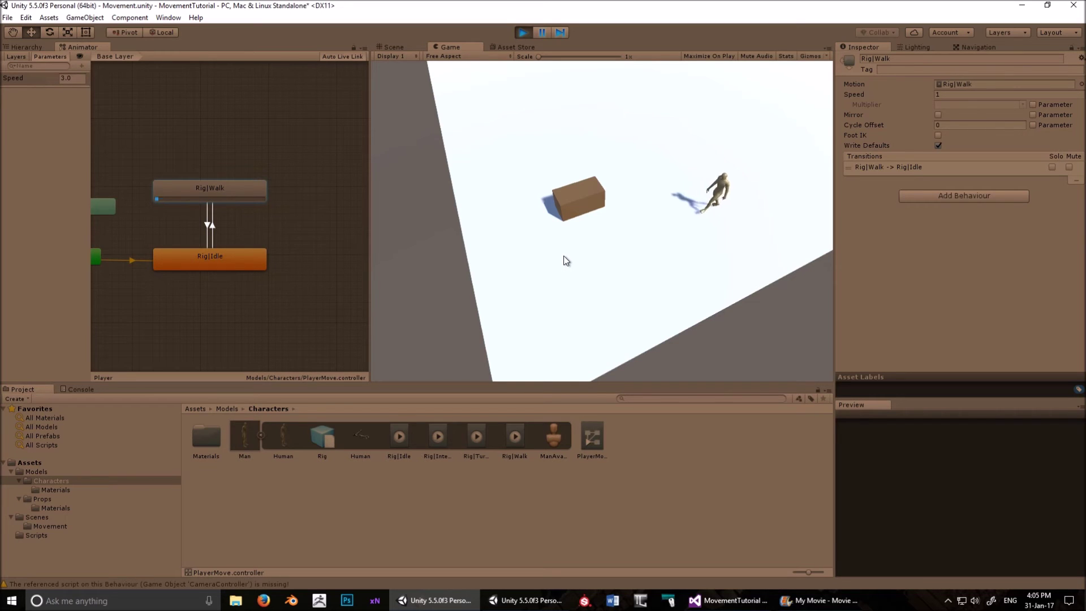
Step: Stop Play mode and enable Has Exit Time on the Walk-to-Idle transition
{"action": "left_click", "coordinate": [523, 32]}
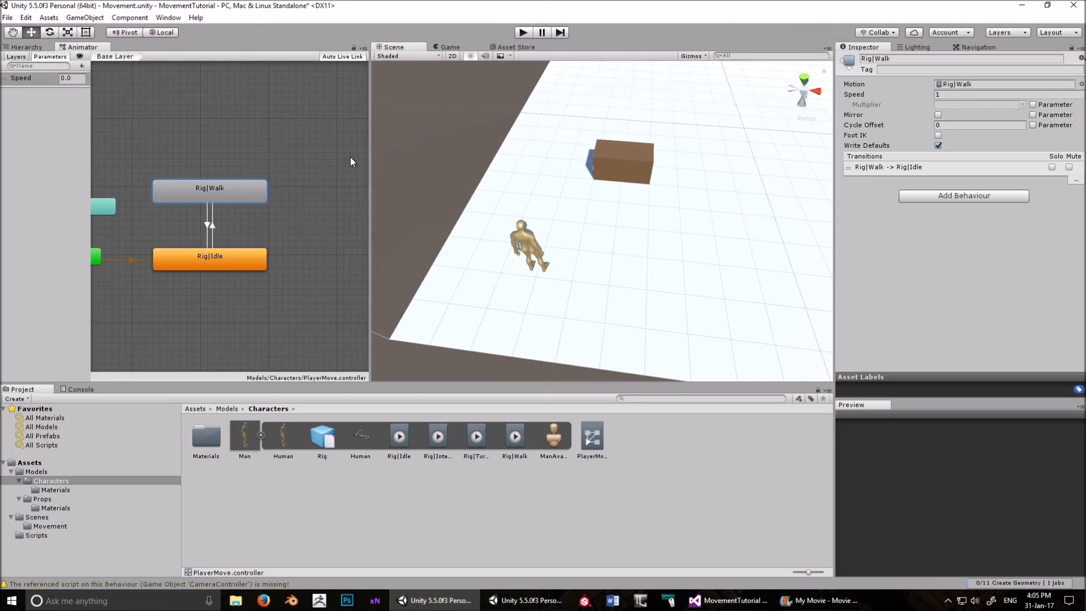
{"action": "left_click", "coordinate": [209, 225]}
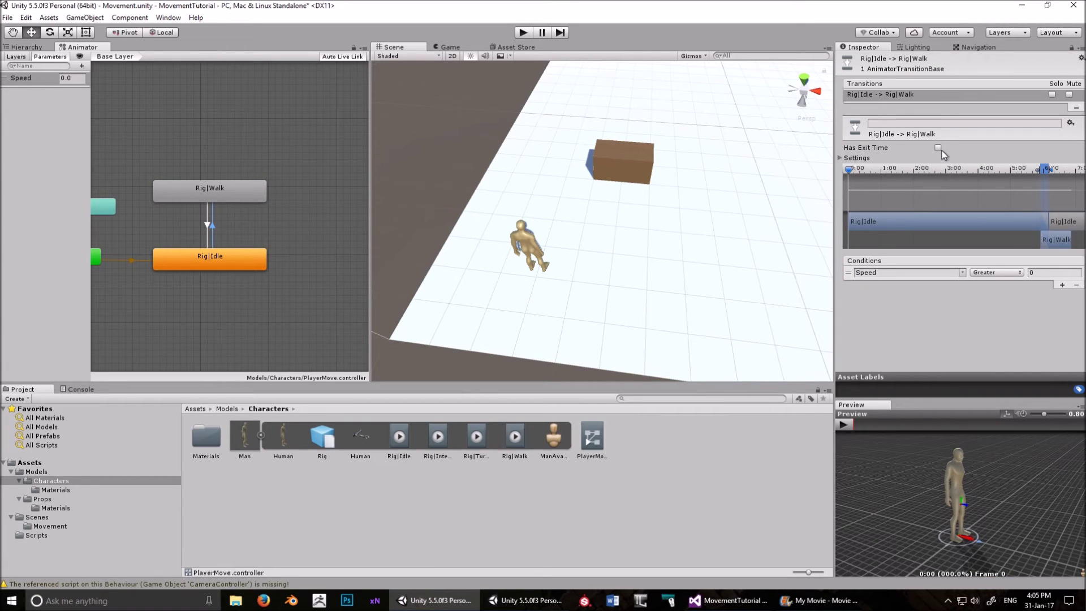
{"action": "left_click", "coordinate": [207, 224]}
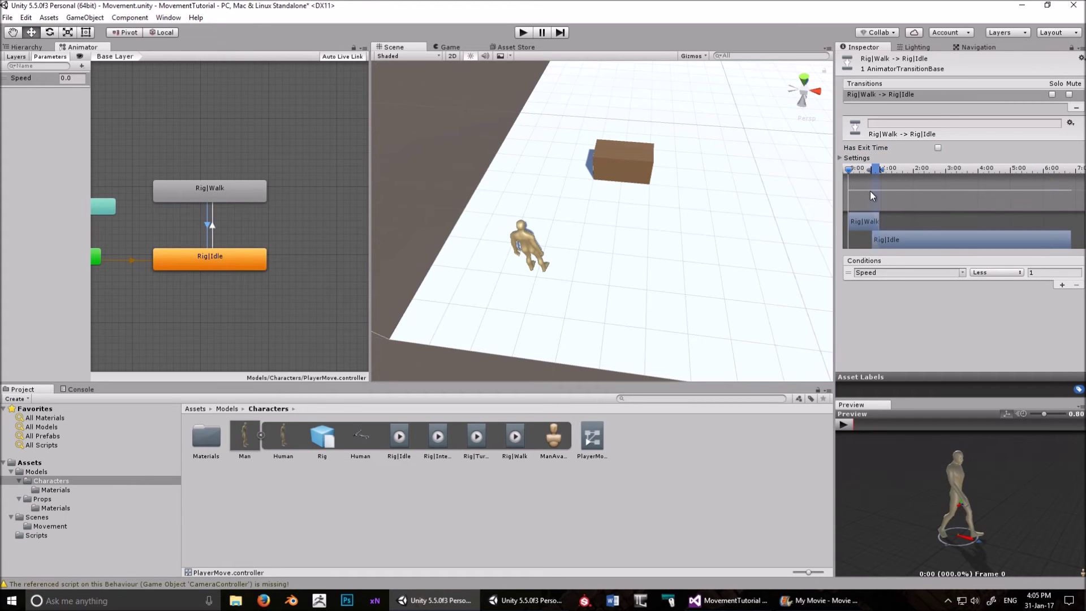
{"action": "left_click", "coordinate": [938, 148]}
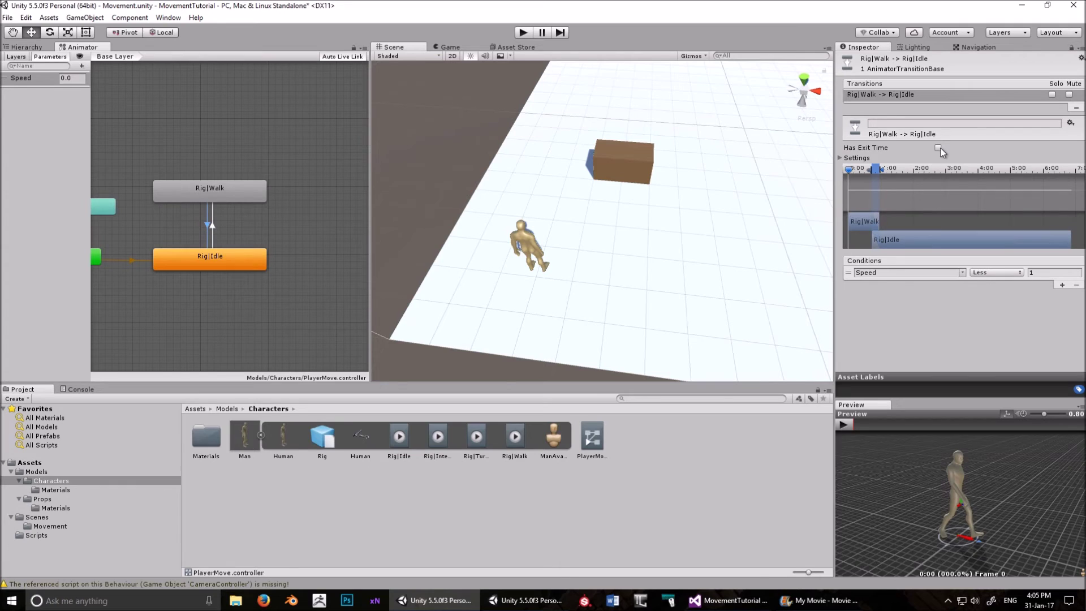
Step: Play-test walking the character to spots near the box while watching Rig|Walk
{"action": "left_click", "coordinate": [519, 34]}
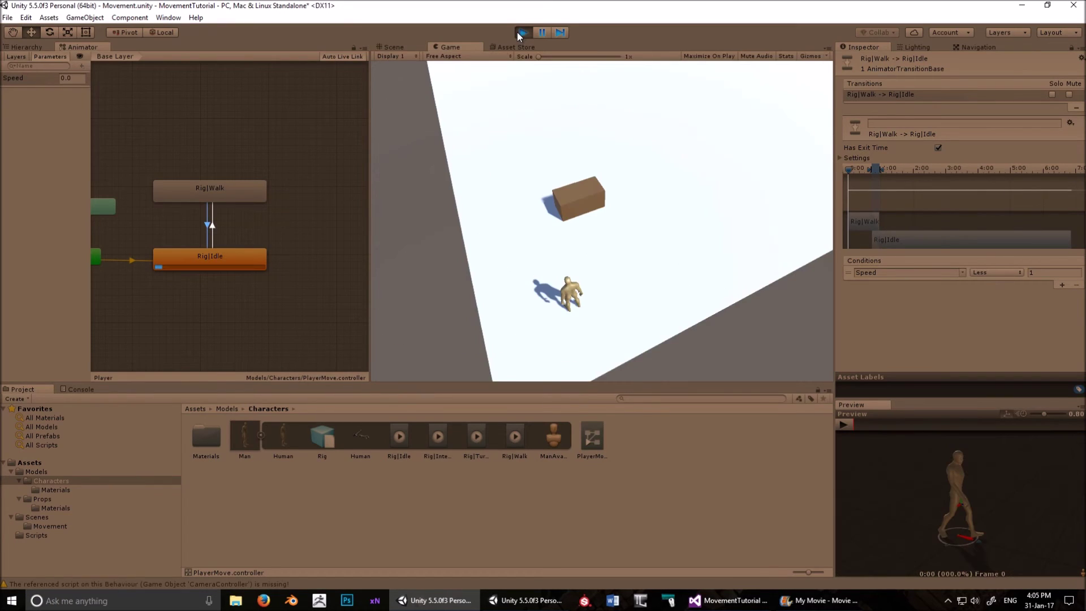
{"action": "key", "text": "w"}
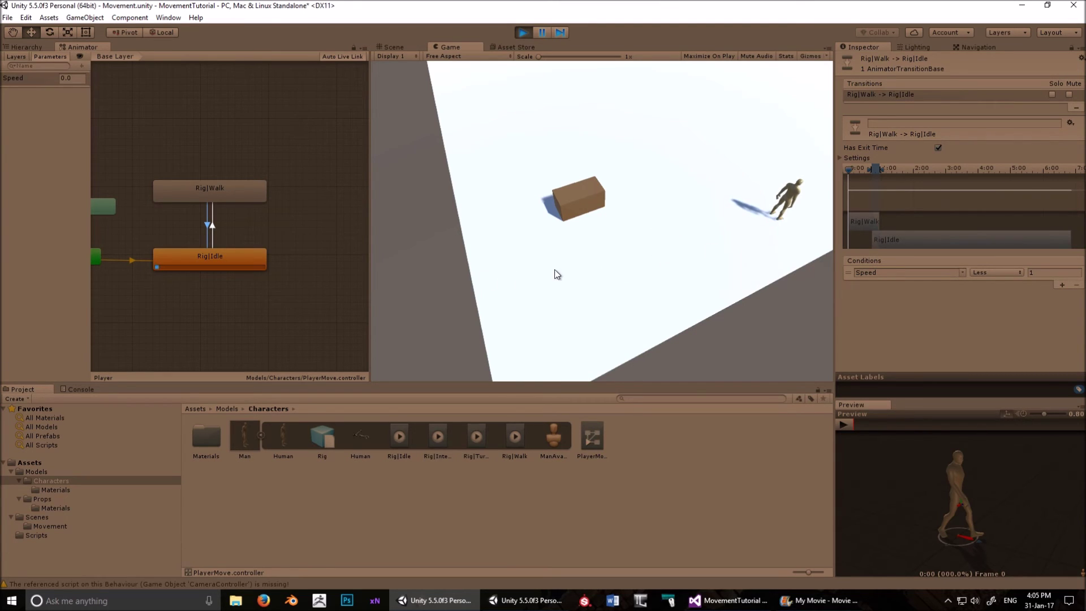
{"action": "key", "text": "w"}
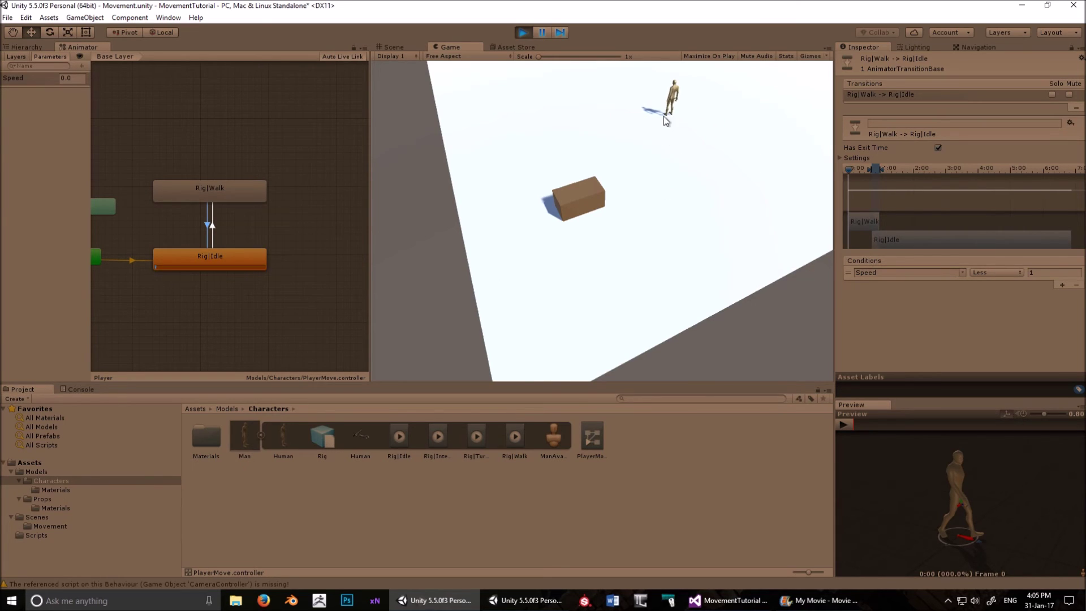
{"action": "left_click", "coordinate": [217, 192]}
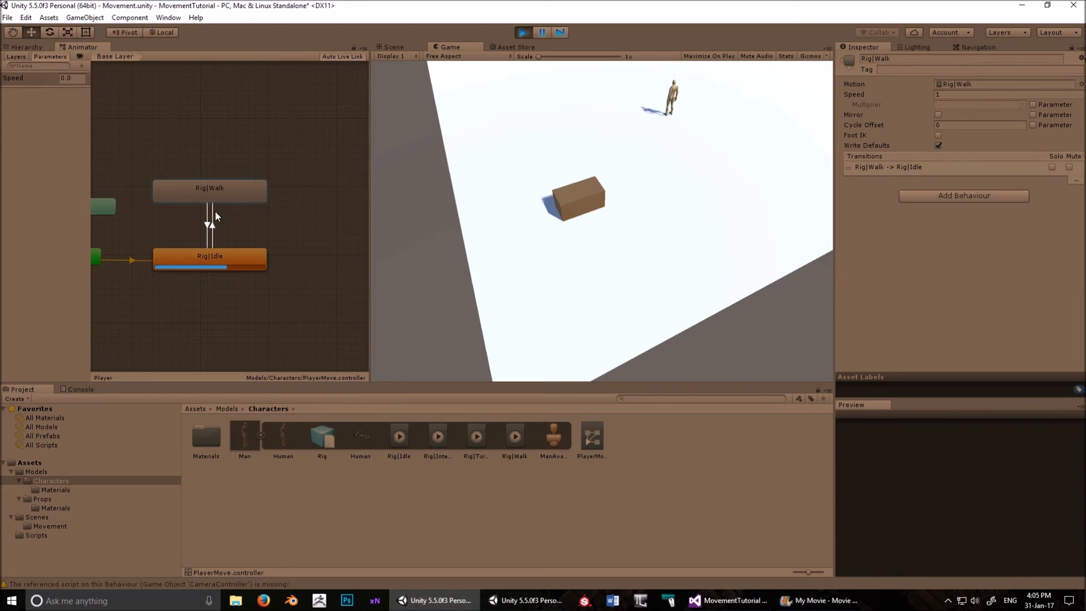
{"action": "left_click", "coordinate": [687, 169]}
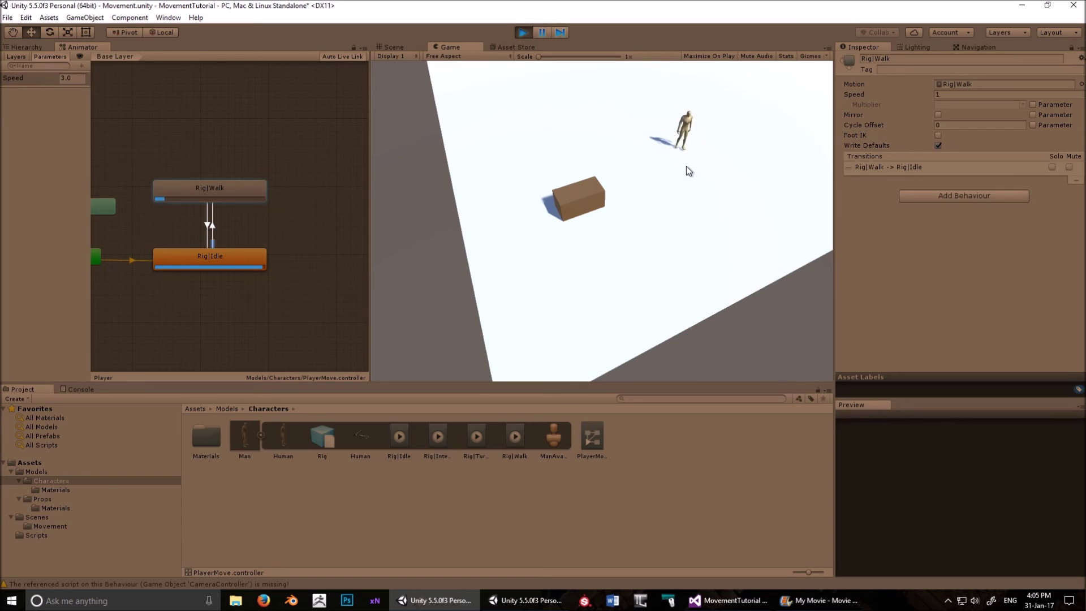
{"action": "left_click", "coordinate": [695, 210]}
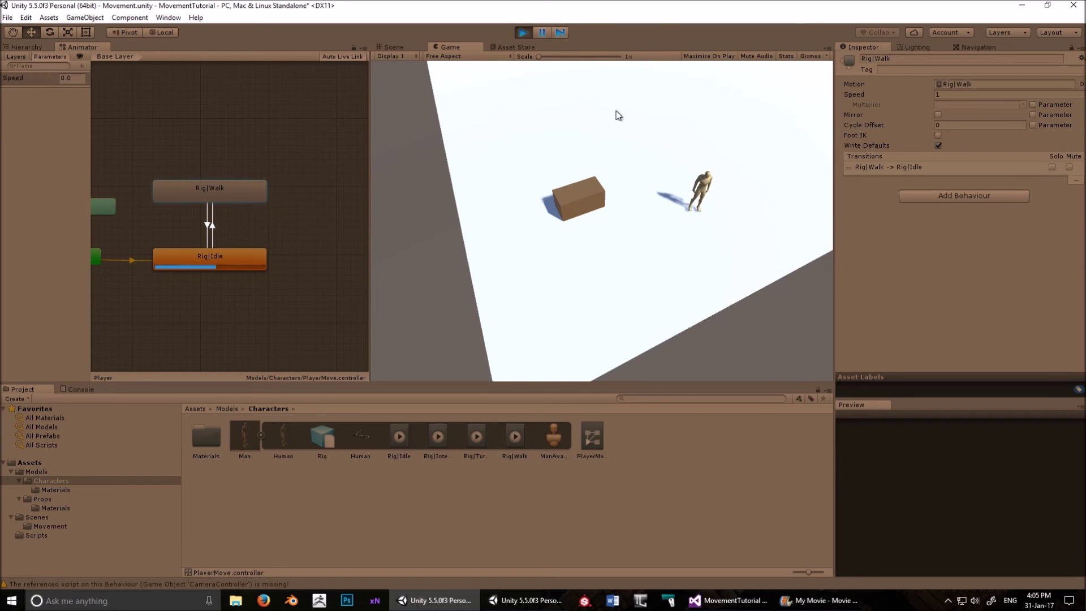
Step: Stop the game, check both transitions, and start Play again
{"action": "left_click", "coordinate": [523, 32]}
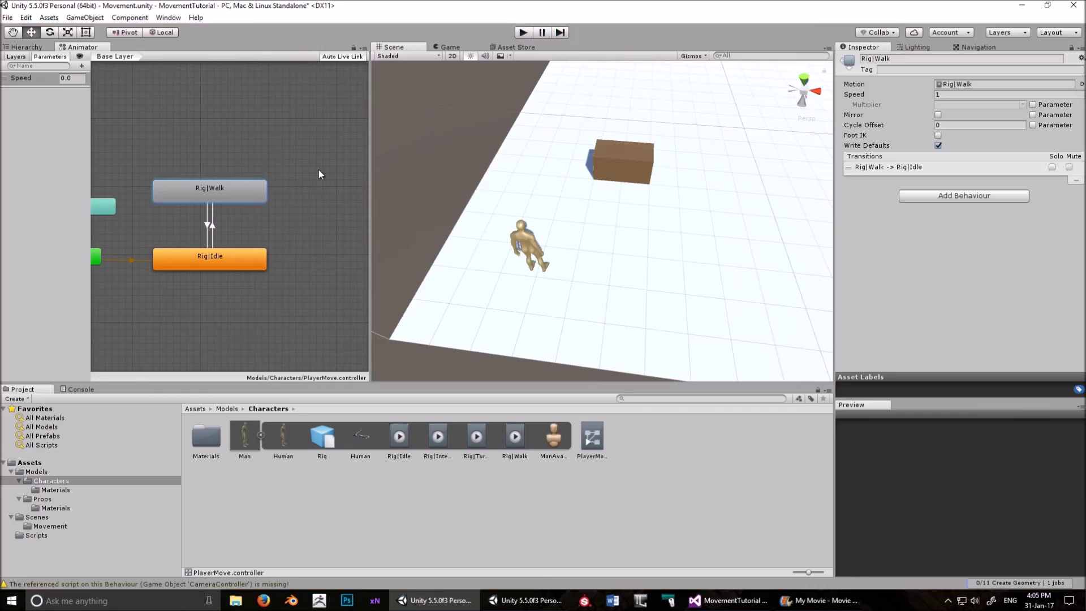
{"action": "left_click", "coordinate": [215, 231]}
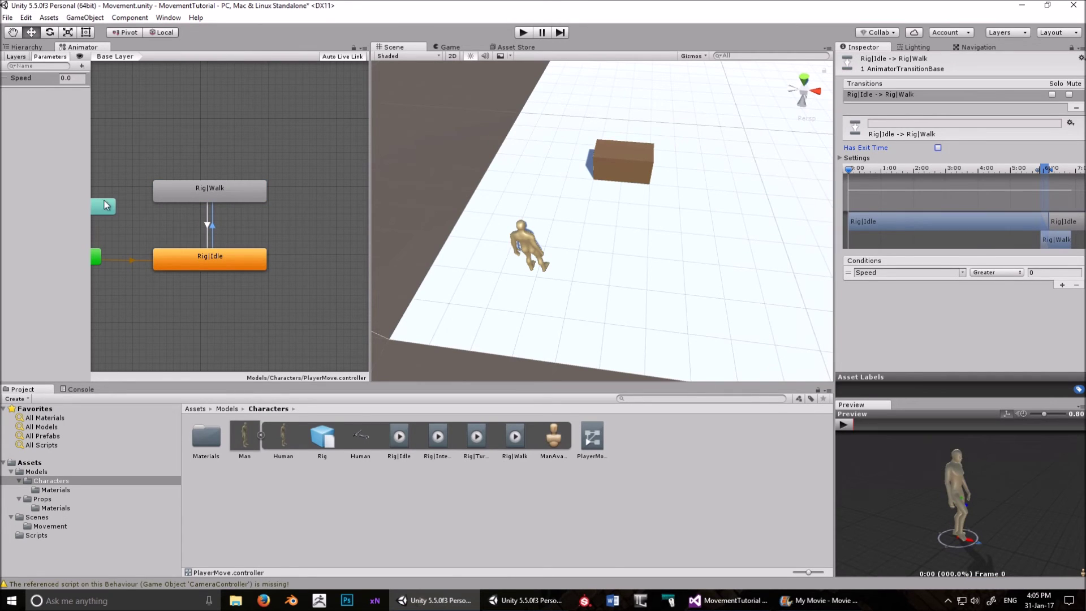
{"action": "left_click", "coordinate": [208, 225]}
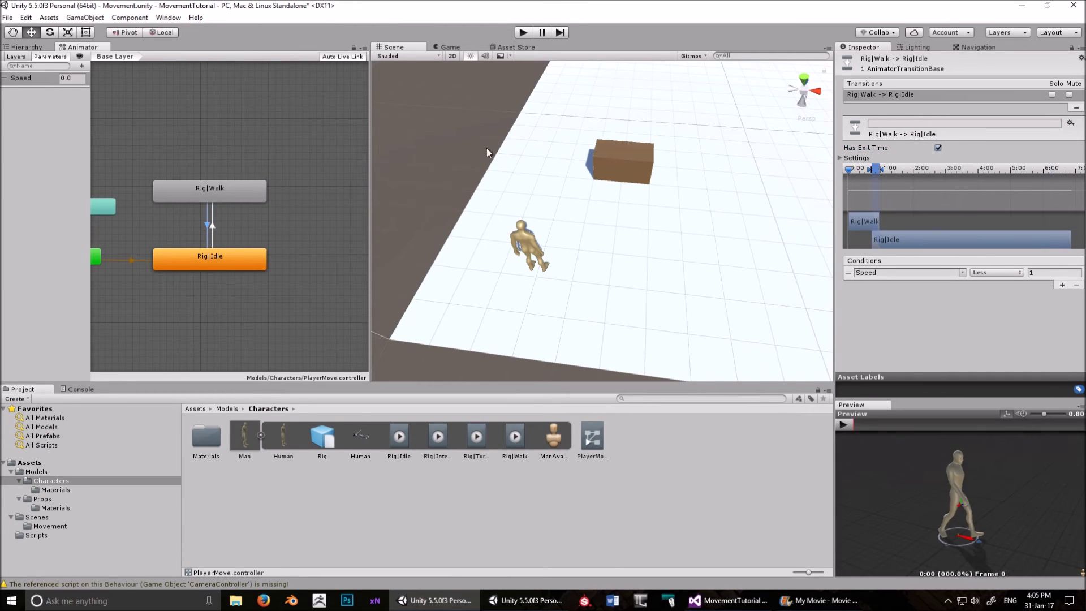
{"action": "left_click", "coordinate": [523, 32]}
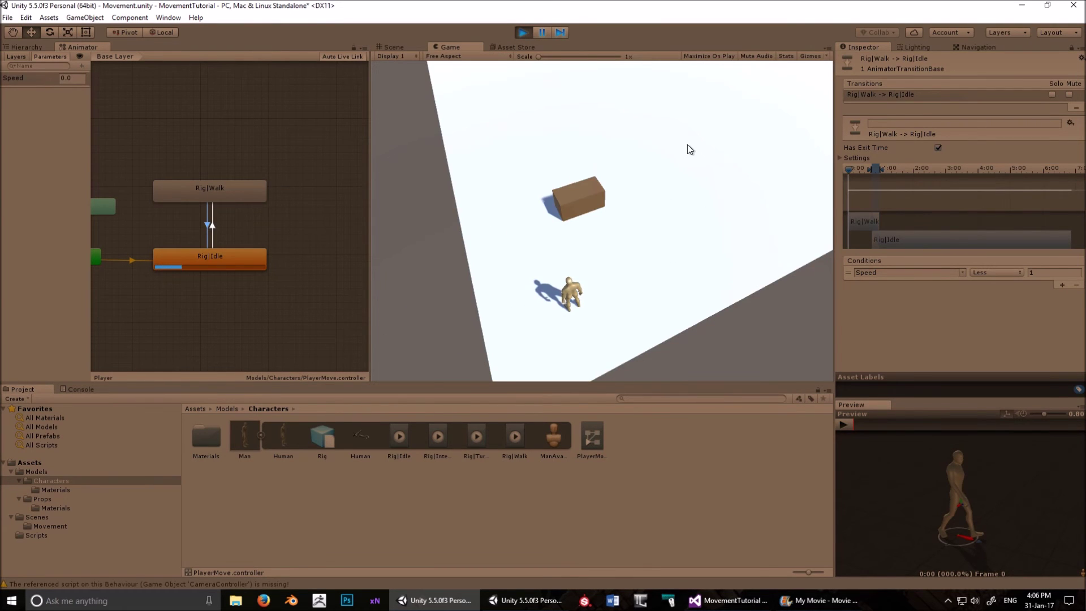
Step: Walk the character past the box with W and watch Rig|Walk activate
{"action": "key", "text": "w"}
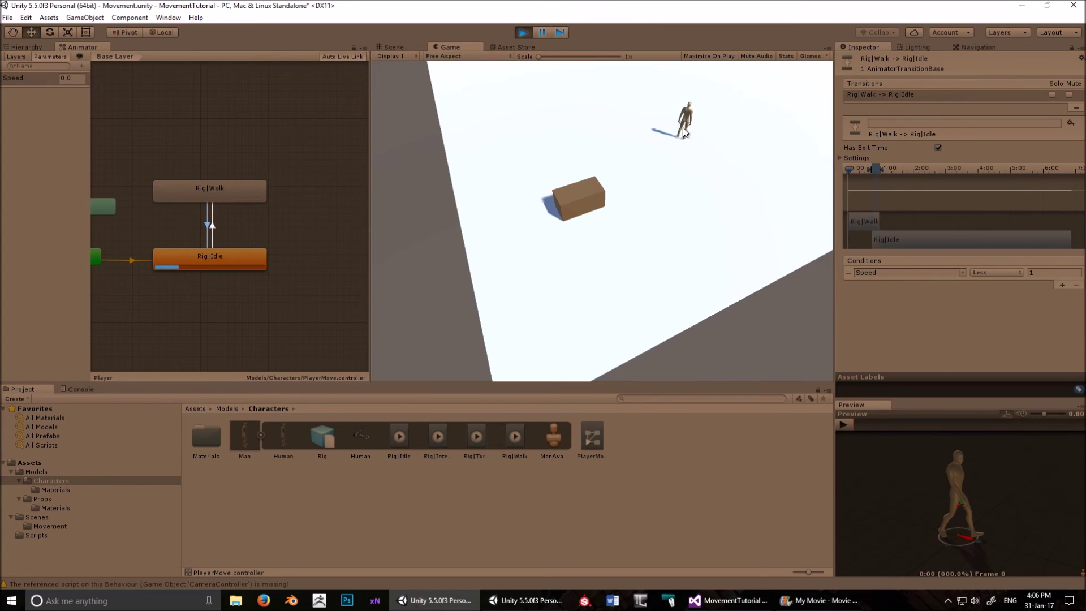
Step: Stop Play mode and switch Has Exit Time off on the Walk-to-Idle transition
{"action": "left_click", "coordinate": [520, 33]}
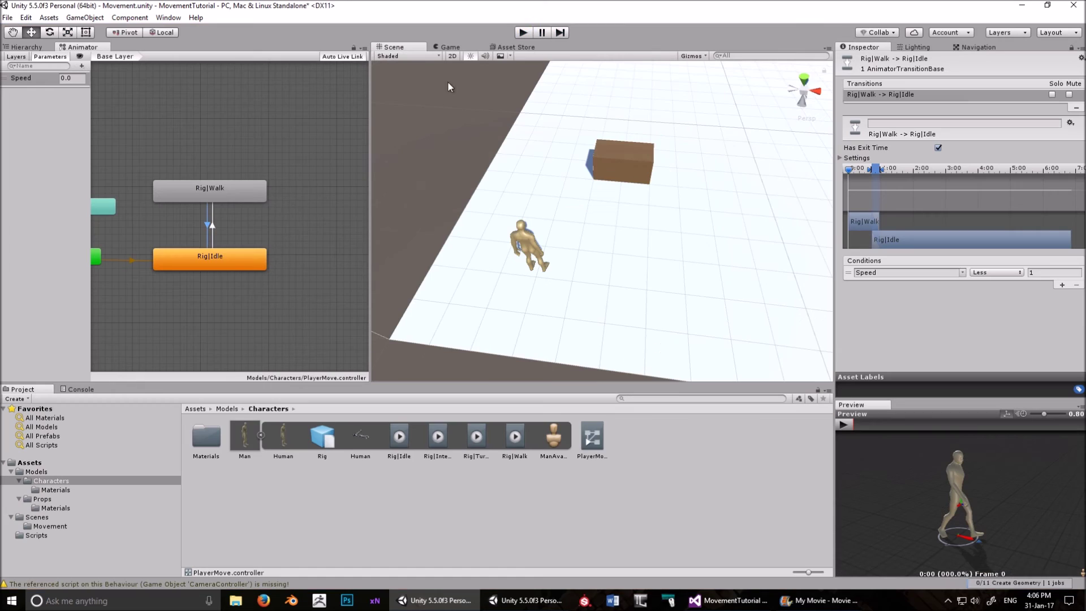
{"action": "left_click", "coordinate": [211, 226]}
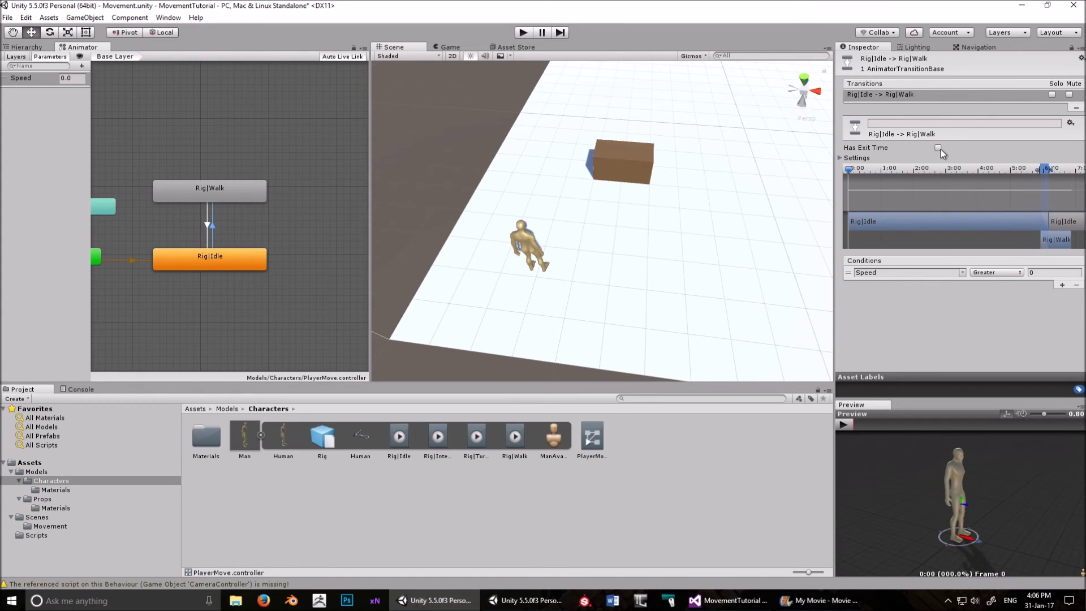
{"action": "left_click", "coordinate": [204, 224]}
{"action": "left_click", "coordinate": [207, 225]}
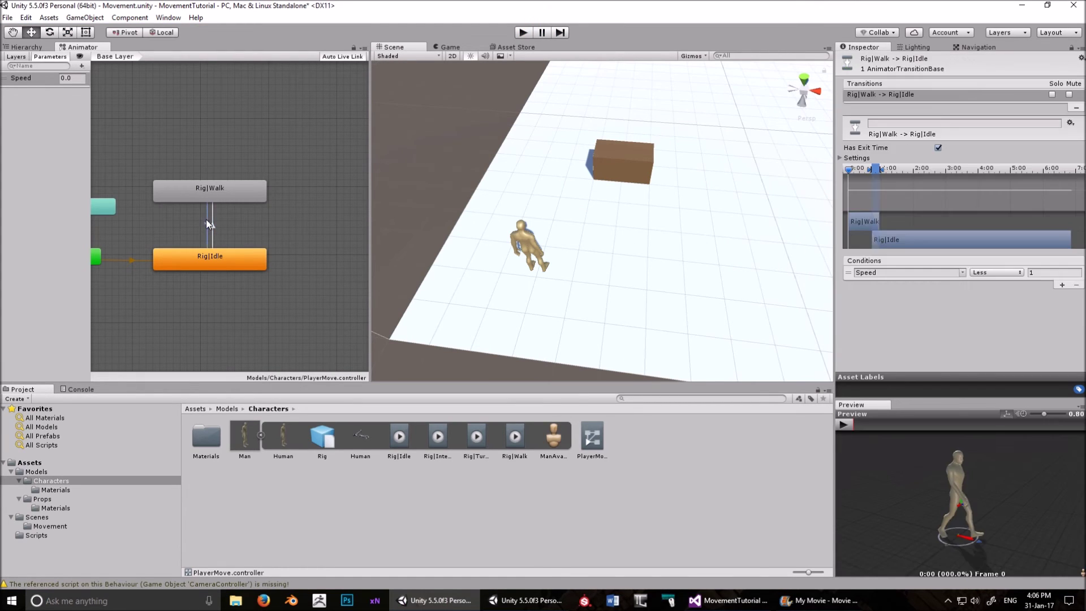
{"action": "left_click", "coordinate": [937, 148]}
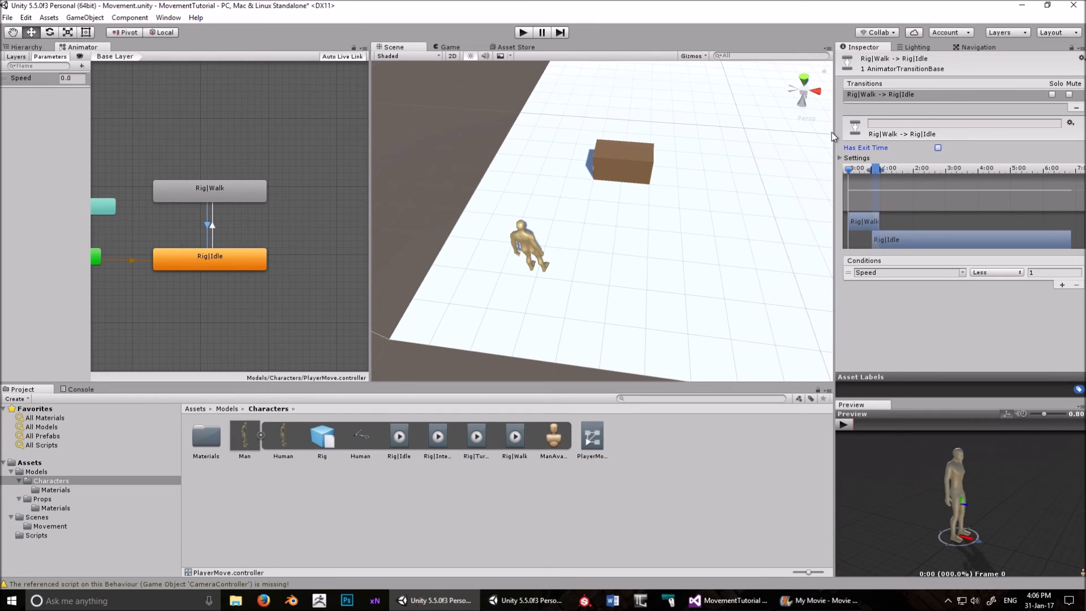
Step: Orbit the Scene view around the character and inspect the Rig|Walk state
{"action": "left_click_drag", "start_coordinate": [679, 181], "coordinate": [623, 202], "text": "alt"}
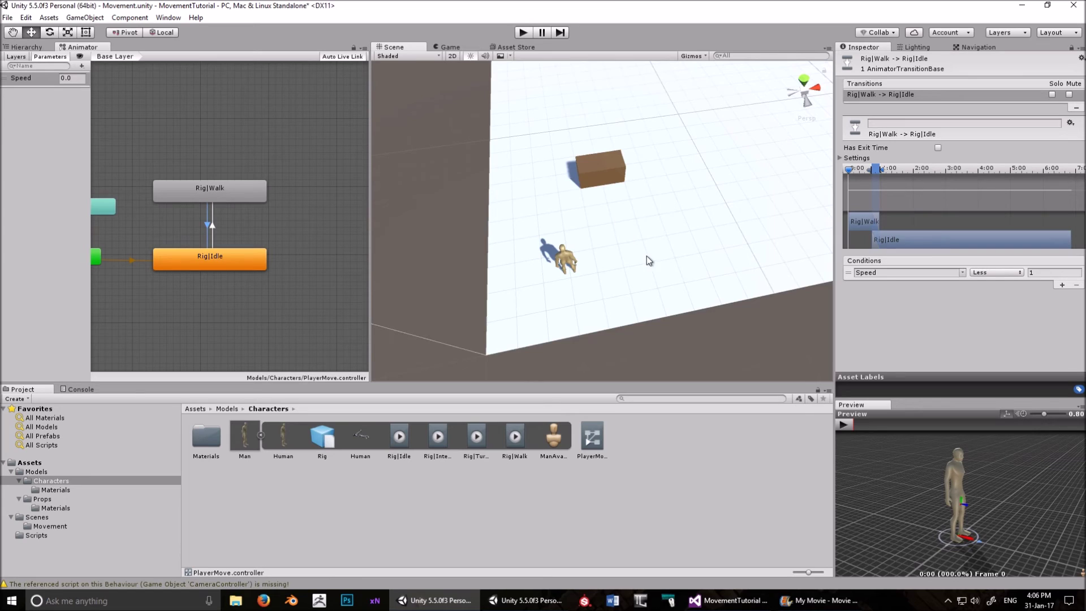
{"action": "left_click_drag", "start_coordinate": [649, 259], "coordinate": [628, 277], "text": "alt"}
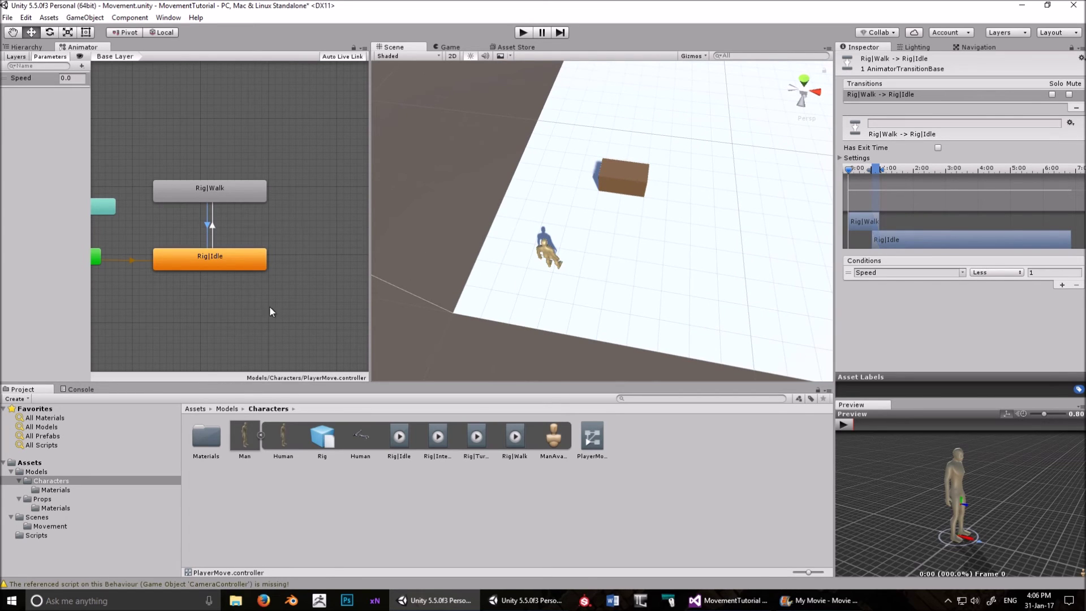
{"action": "left_click", "coordinate": [216, 191]}
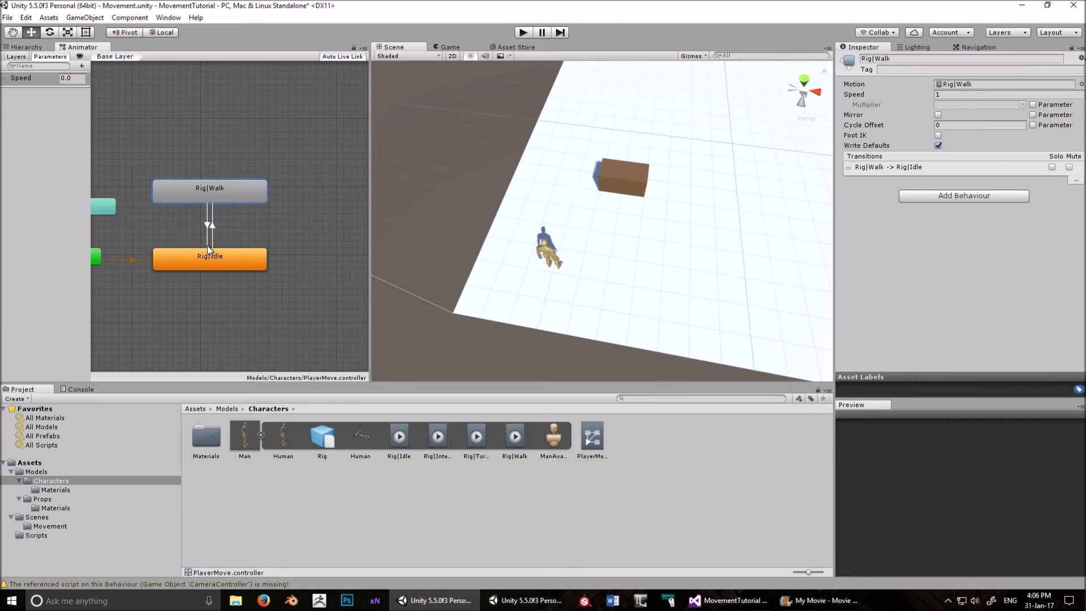
Step: Scrub the Idle-to-Walk transition's timeline preview into the walking pose
{"action": "left_click", "coordinate": [220, 232]}
{"action": "left_click", "coordinate": [213, 228]}
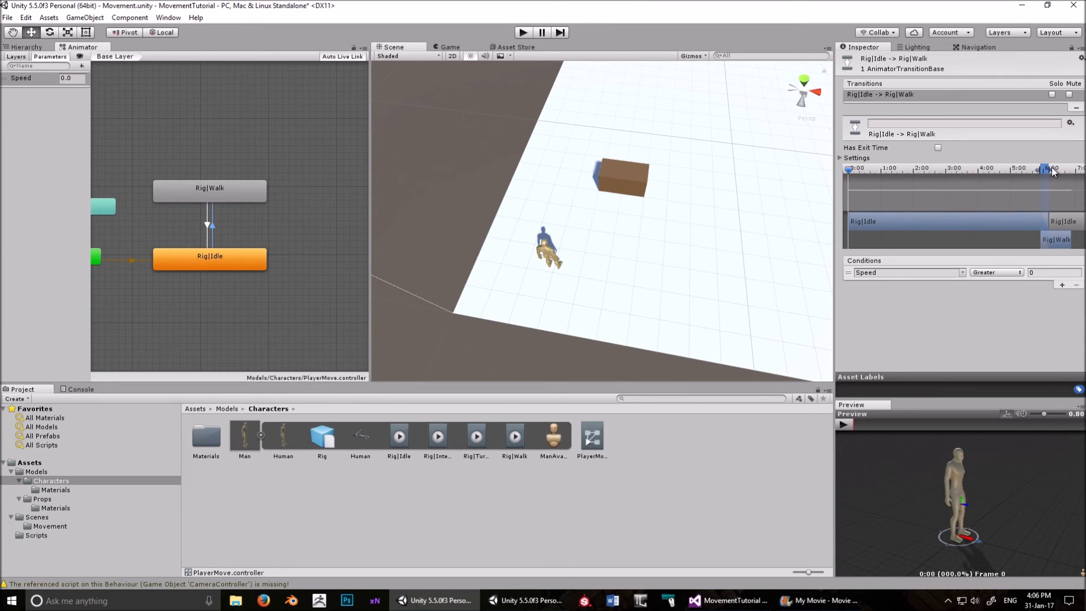
{"action": "left_click", "coordinate": [1050, 168]}
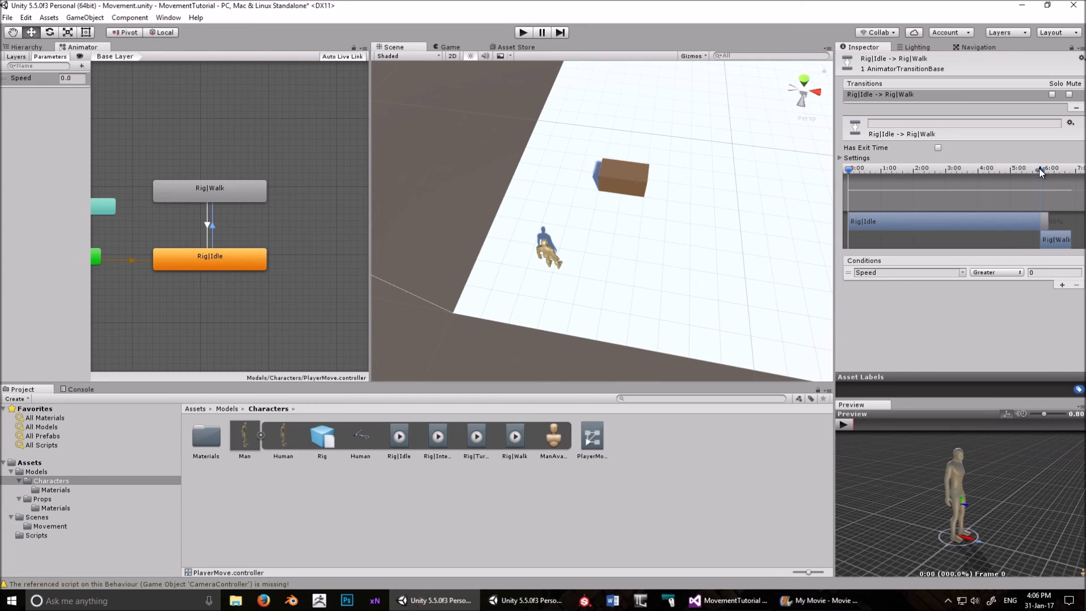
{"action": "left_click", "coordinate": [1040, 168]}
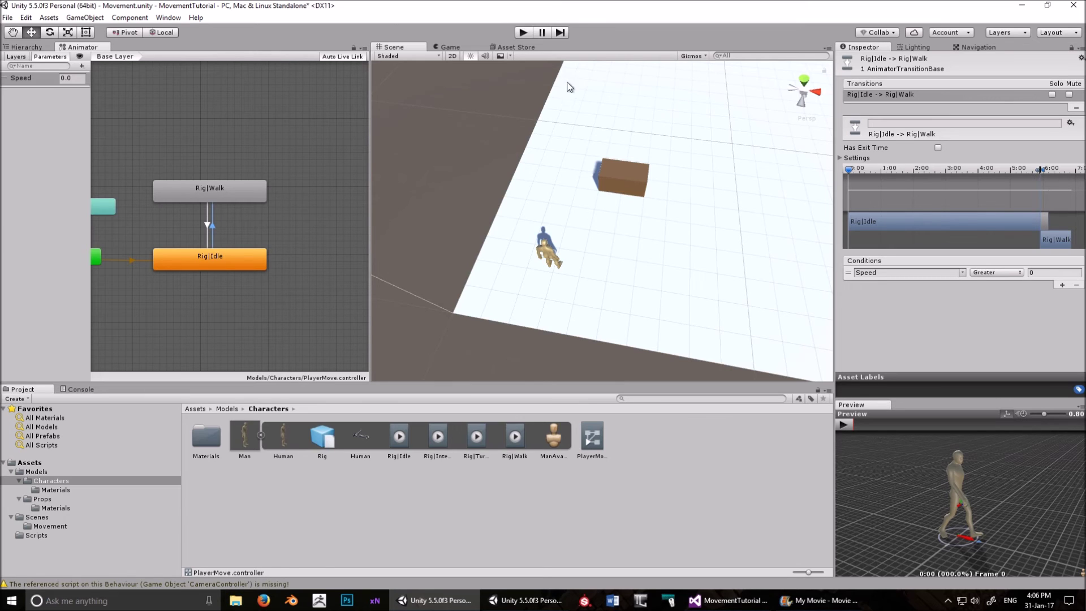
Step: Play-test by sending the character to two clicked spots, then stop
{"action": "left_click", "coordinate": [524, 33]}
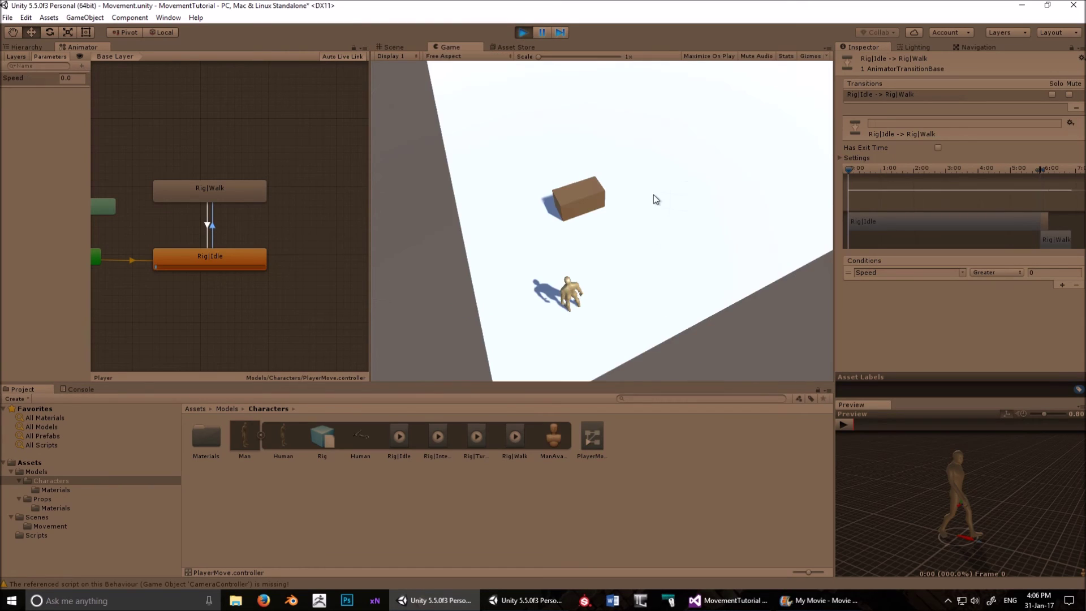
{"action": "left_click", "coordinate": [710, 222]}
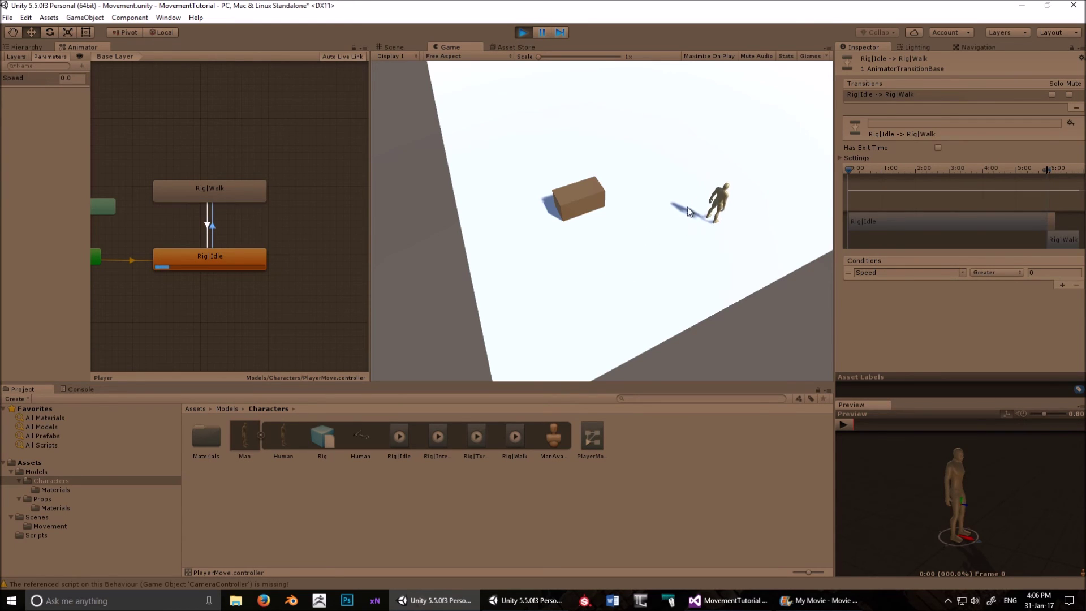
{"action": "left_click", "coordinate": [643, 159]}
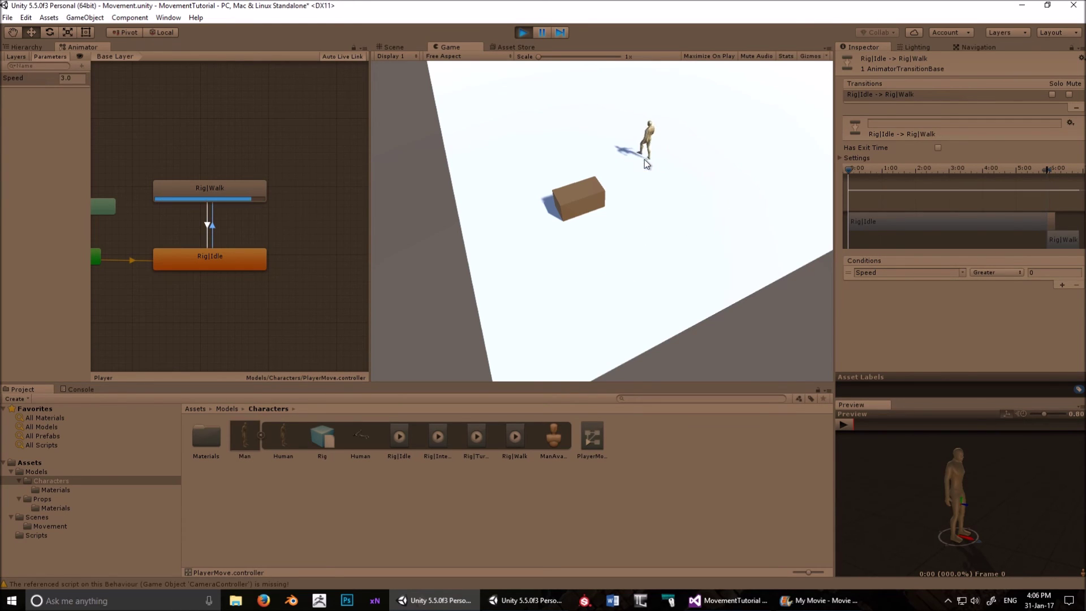
{"action": "left_click", "coordinate": [523, 32]}
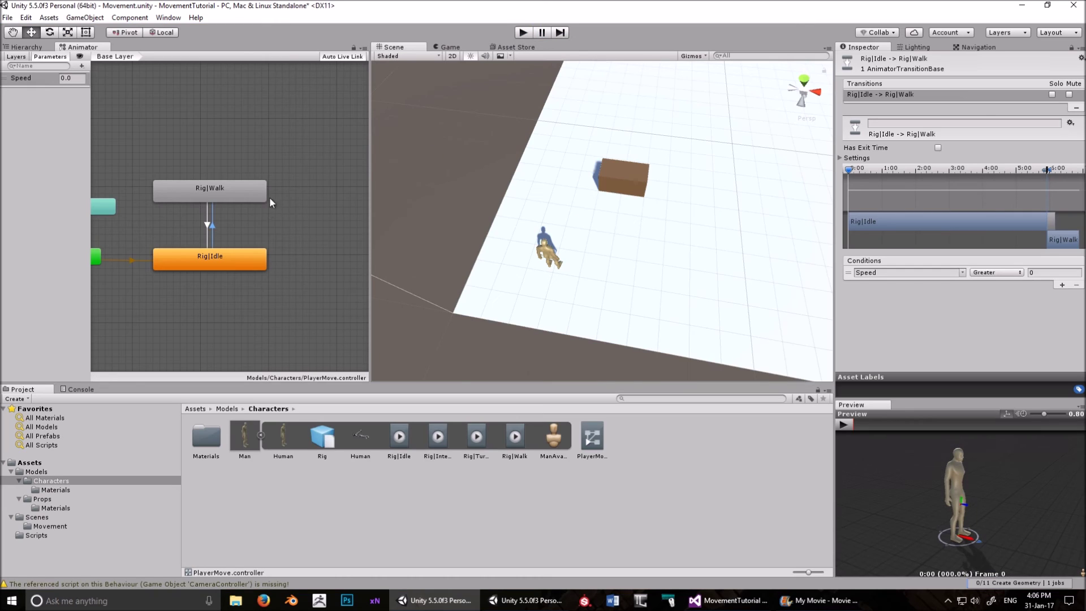
Step: Shorten the Walk-to-Idle blend on its timeline and play-test walking to three floor points
{"action": "left_click", "coordinate": [208, 227]}
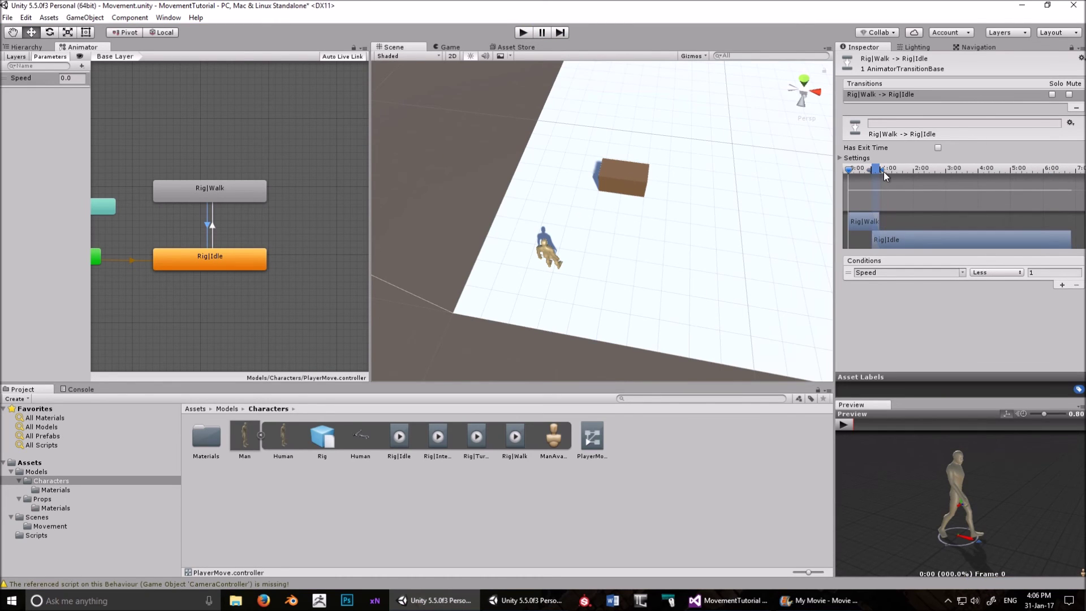
{"action": "left_click_drag", "start_coordinate": [884, 172], "coordinate": [861, 172]}
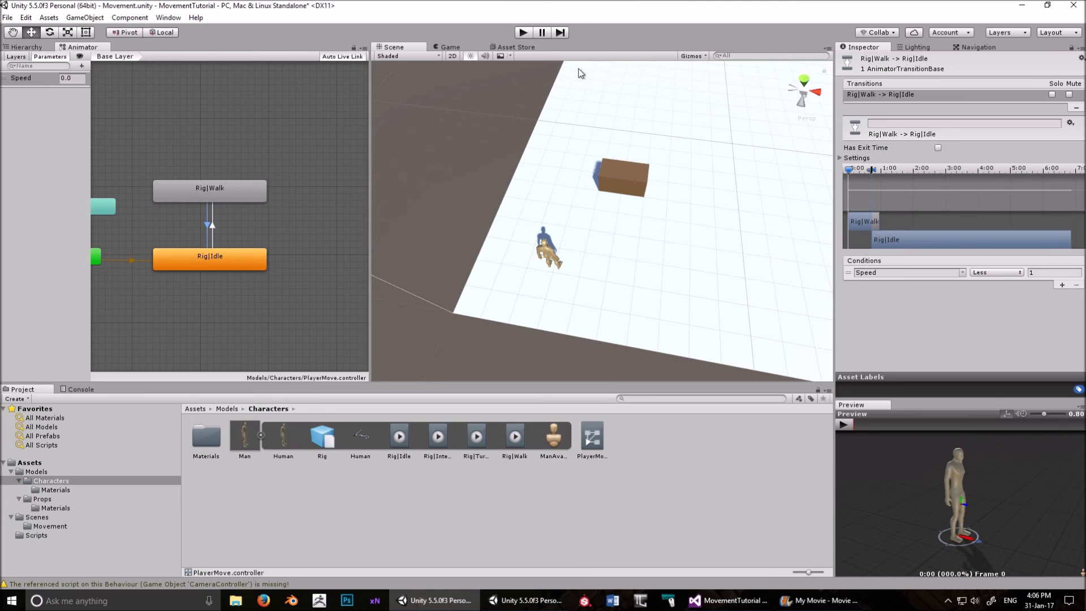
{"action": "left_click", "coordinate": [523, 32]}
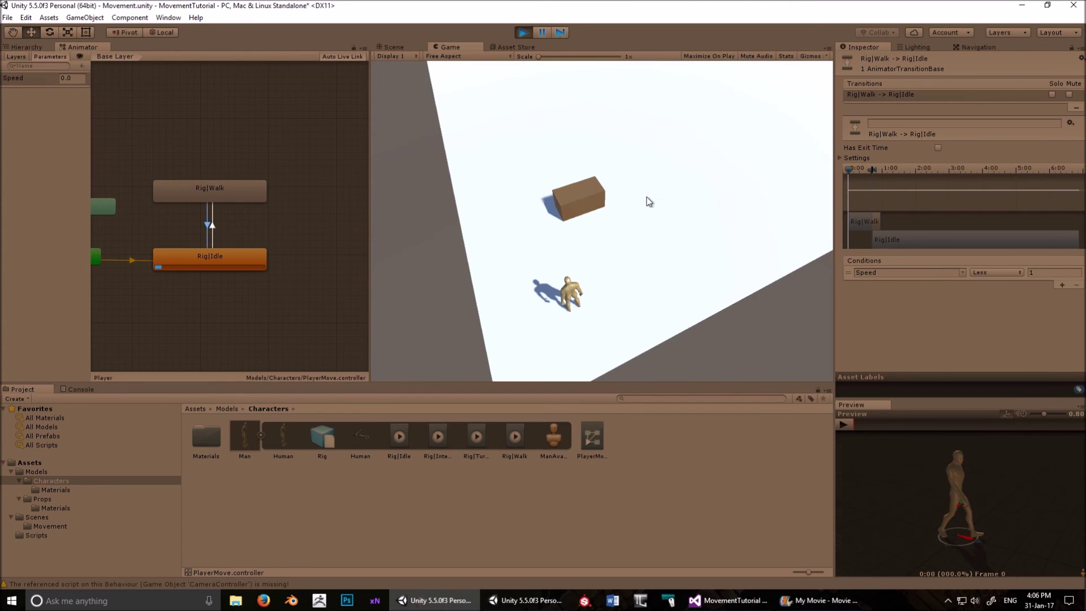
{"action": "left_click", "coordinate": [671, 262]}
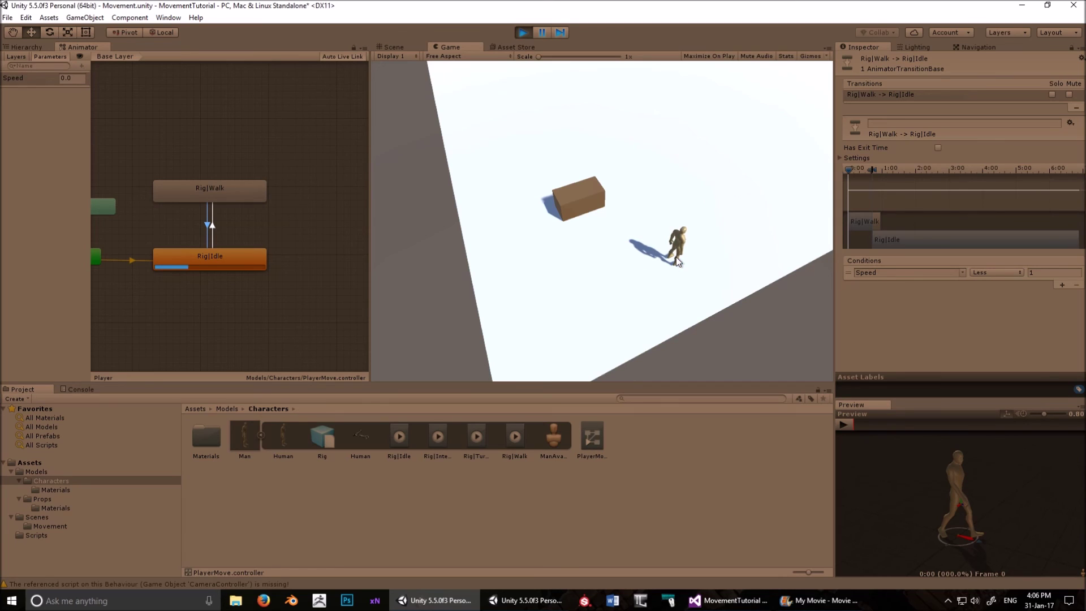
{"action": "left_click", "coordinate": [660, 193]}
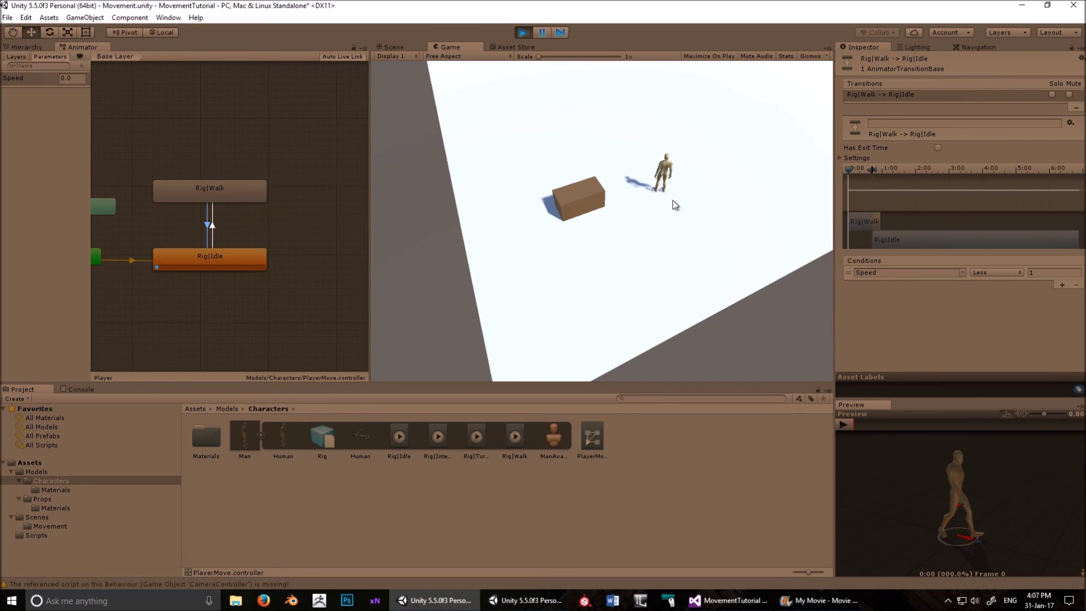
{"action": "left_click", "coordinate": [643, 275]}
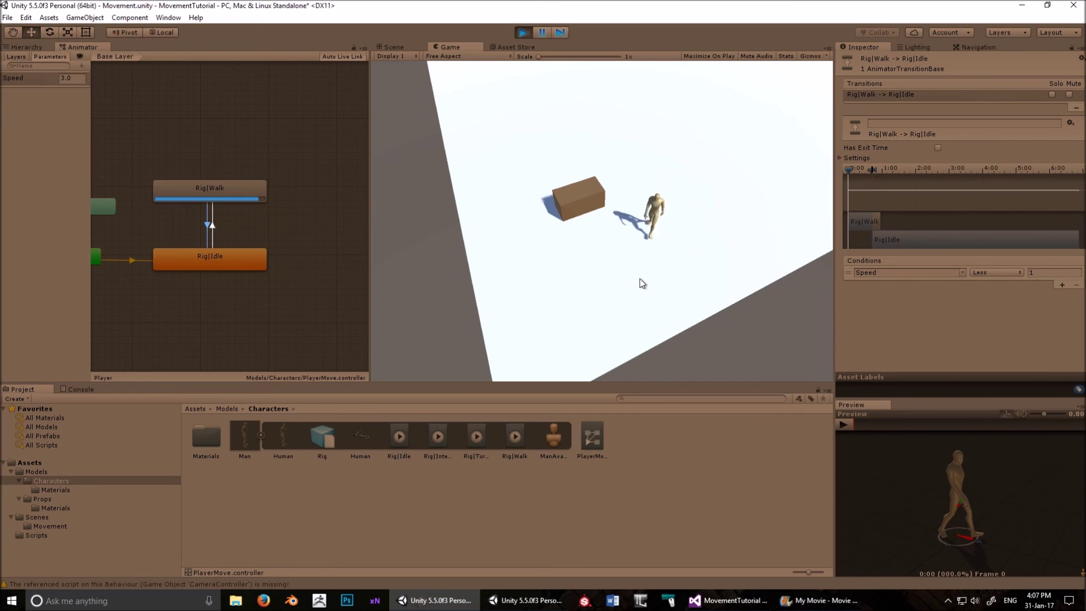
{"action": "left_click", "coordinate": [524, 32]}
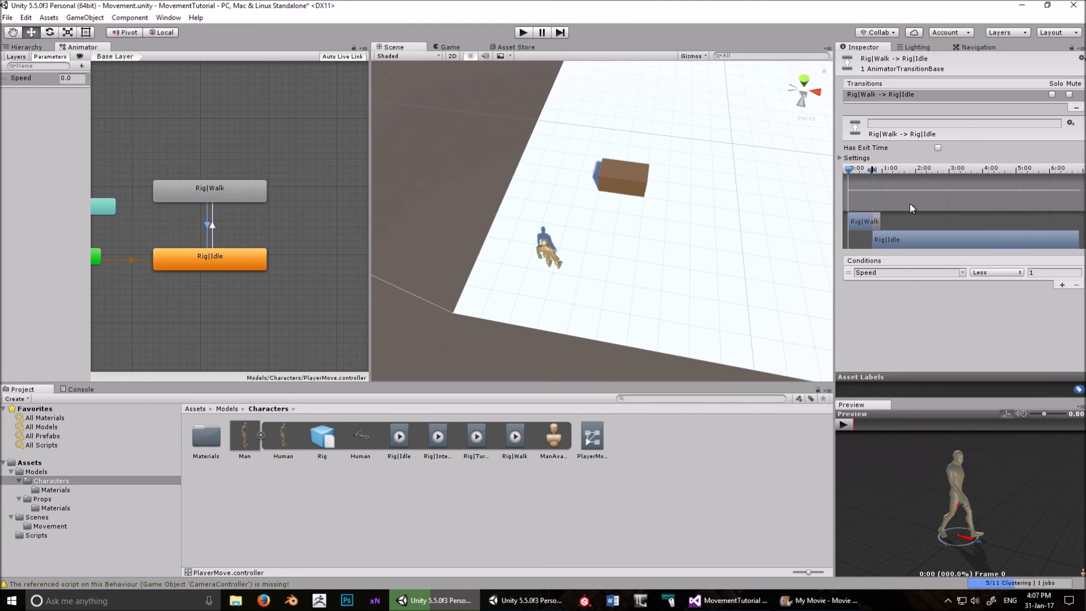
Step: Shift the Idle-to-Walk blend so the idle clip plays to about 98%, then rerun the game
{"action": "left_click", "coordinate": [874, 168]}
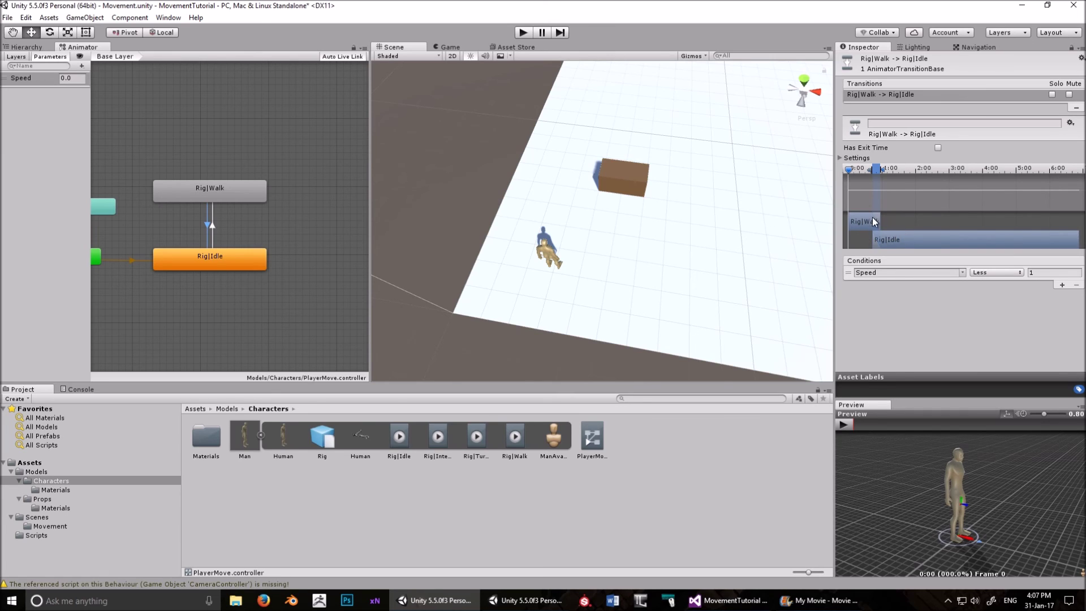
{"action": "left_click", "coordinate": [207, 222]}
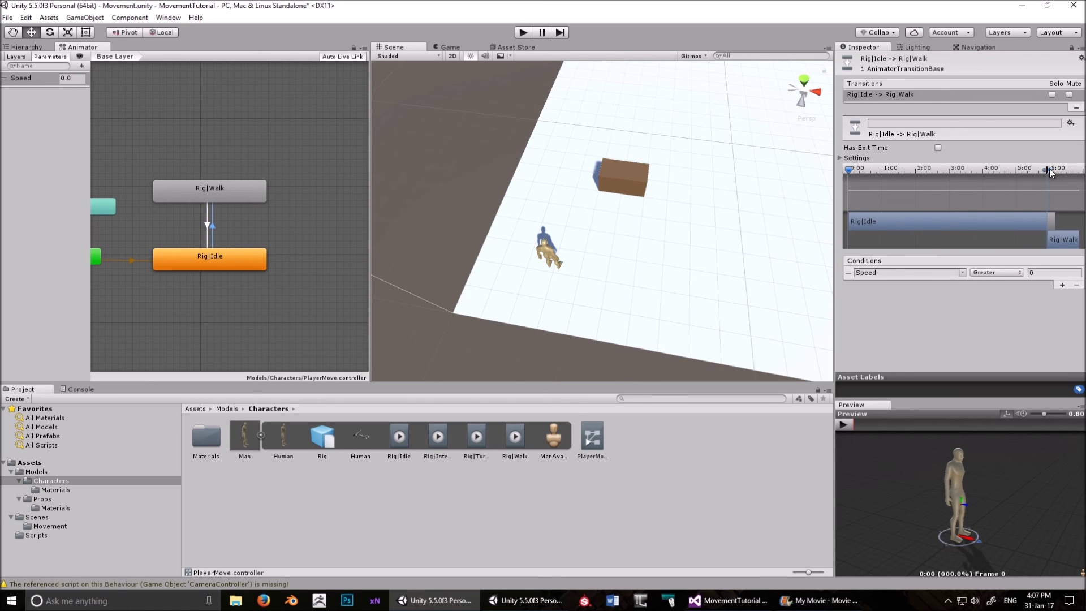
{"action": "left_click_drag", "start_coordinate": [1050, 171], "coordinate": [1054, 177]}
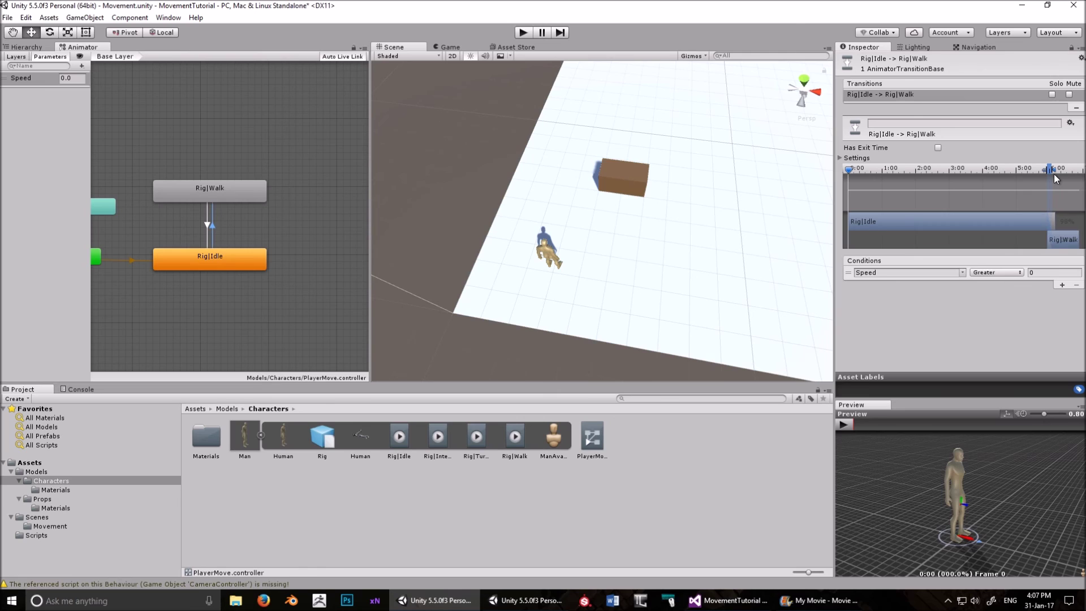
{"action": "left_click", "coordinate": [526, 35]}
Step: Drive the character with W, S and A, checking it switches between Rig|Idle and Rig|Walk
{"action": "key", "text": "w"}
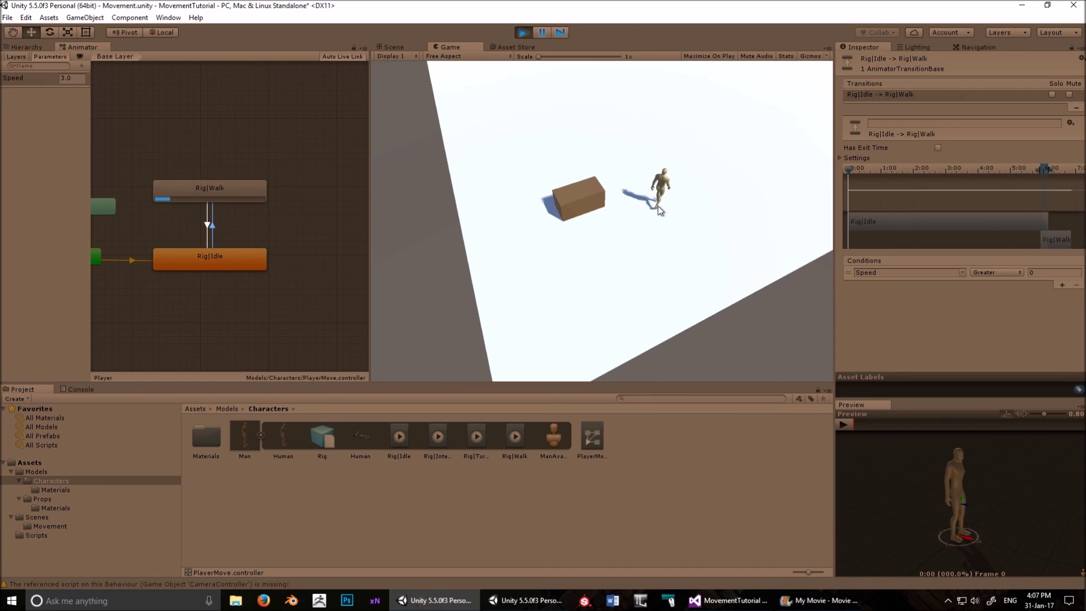
{"action": "key", "text": "s"}
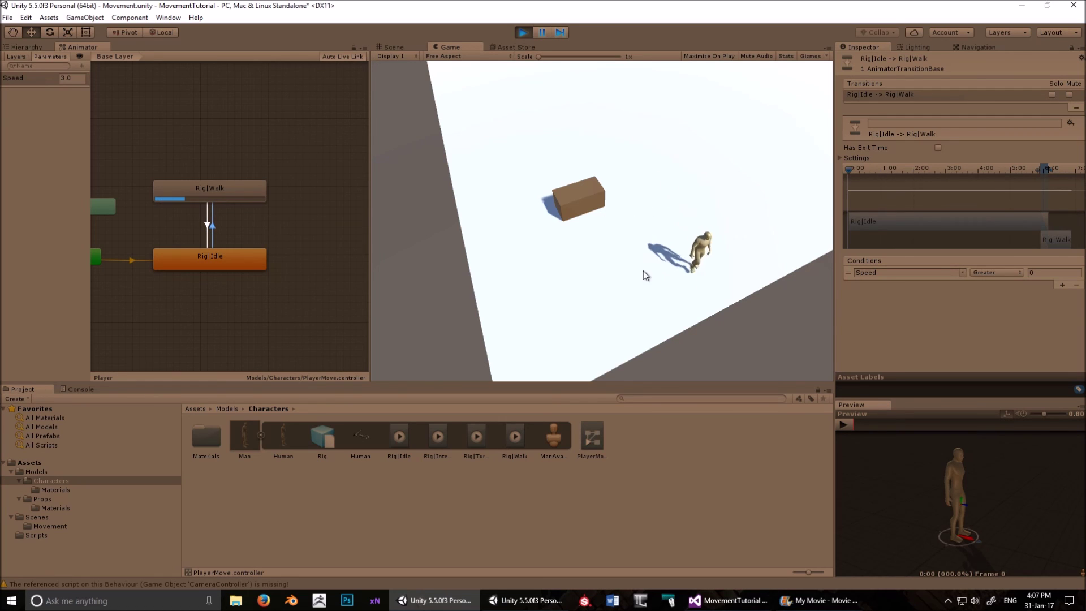
{"action": "key", "text": "w"}
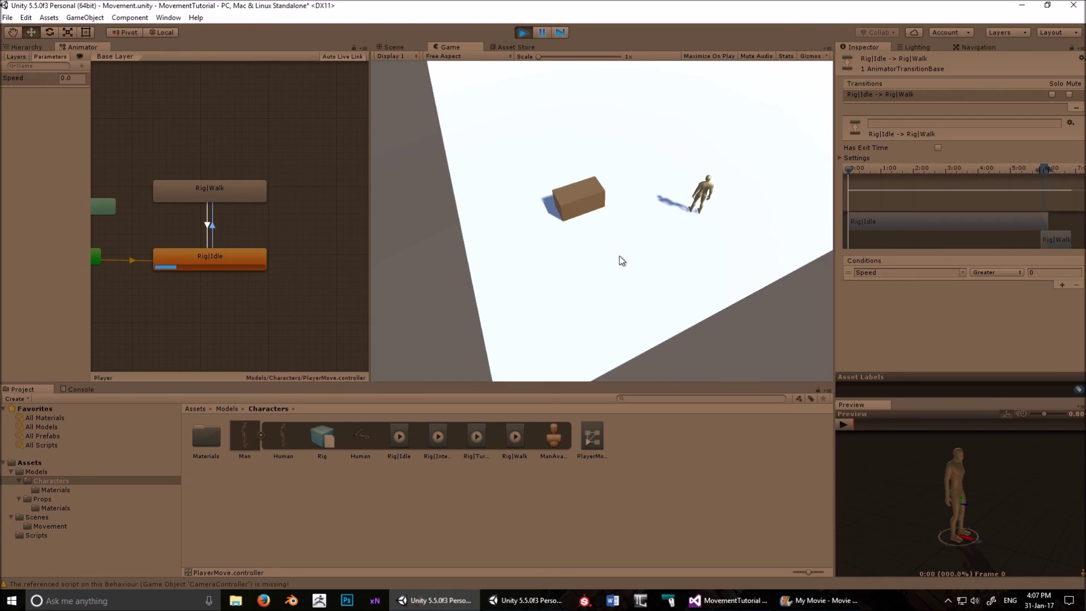
{"action": "key", "text": "a"}
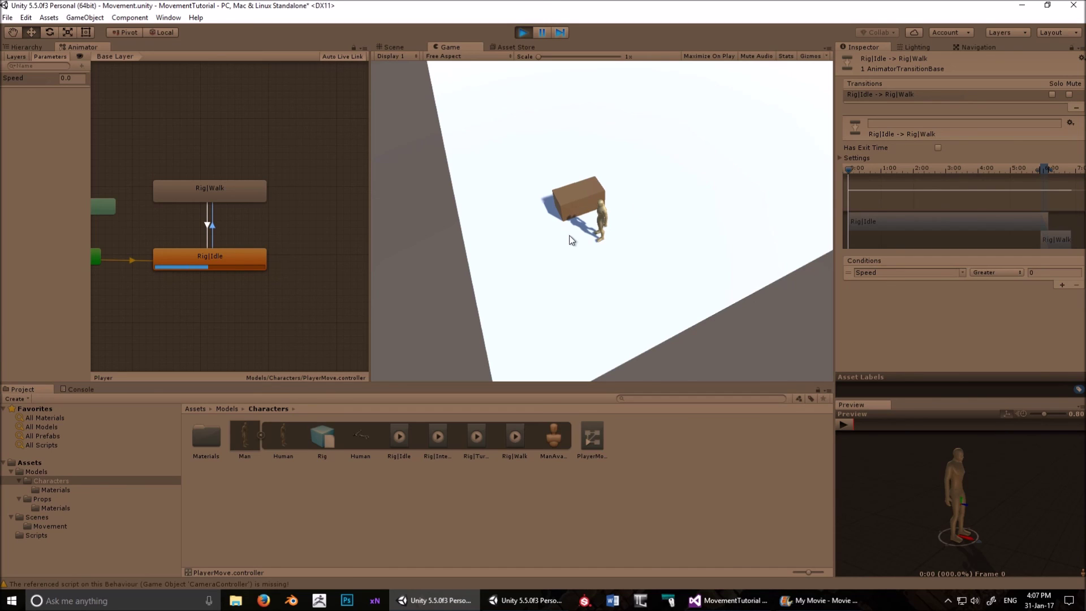
Step: Send the character to several floor spots and onto the box, then let it idle
{"action": "left_click", "coordinate": [710, 170]}
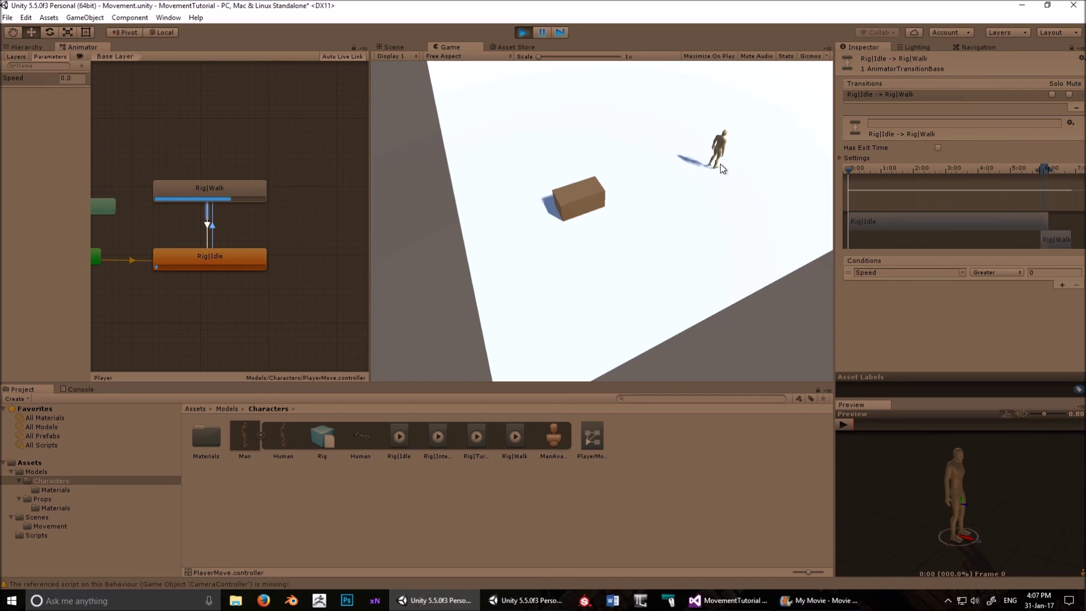
{"action": "left_click", "coordinate": [680, 222]}
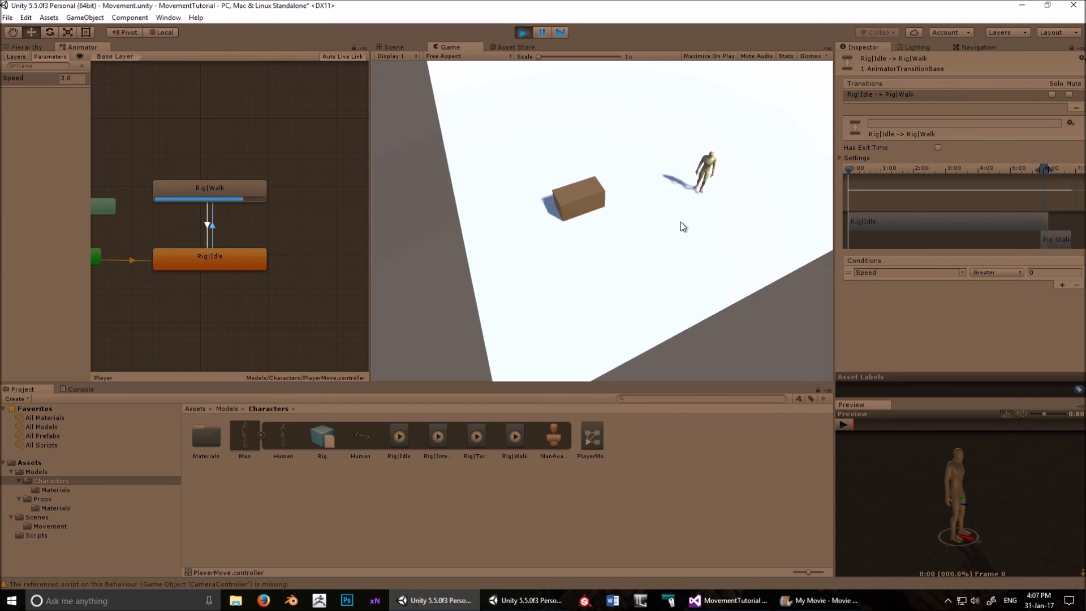
{"action": "left_click", "coordinate": [623, 263]}
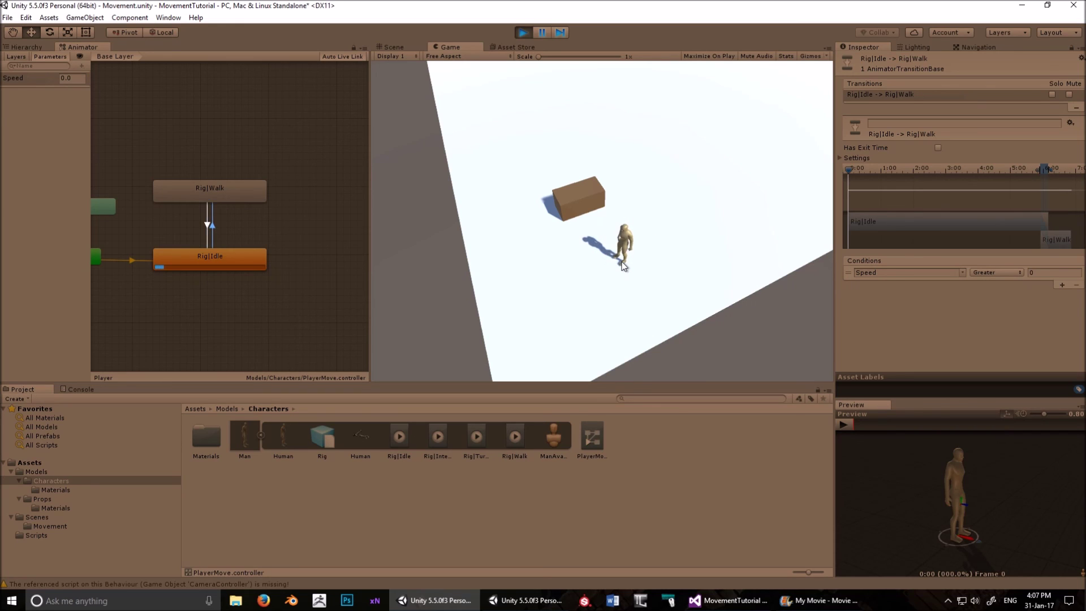
{"action": "left_click", "coordinate": [585, 206]}
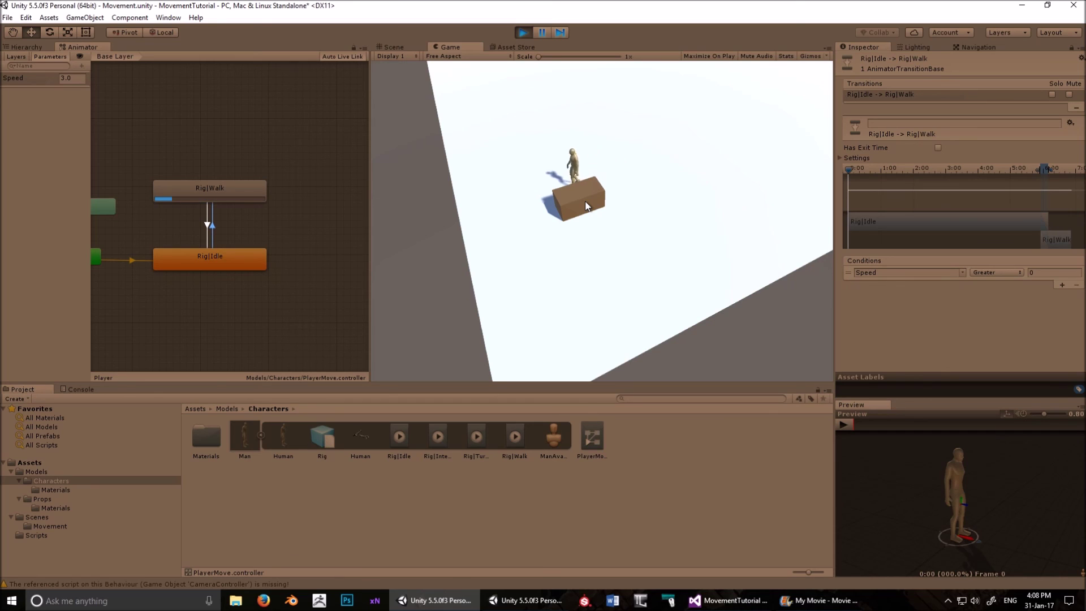
{"action": "left_click", "coordinate": [650, 131]}
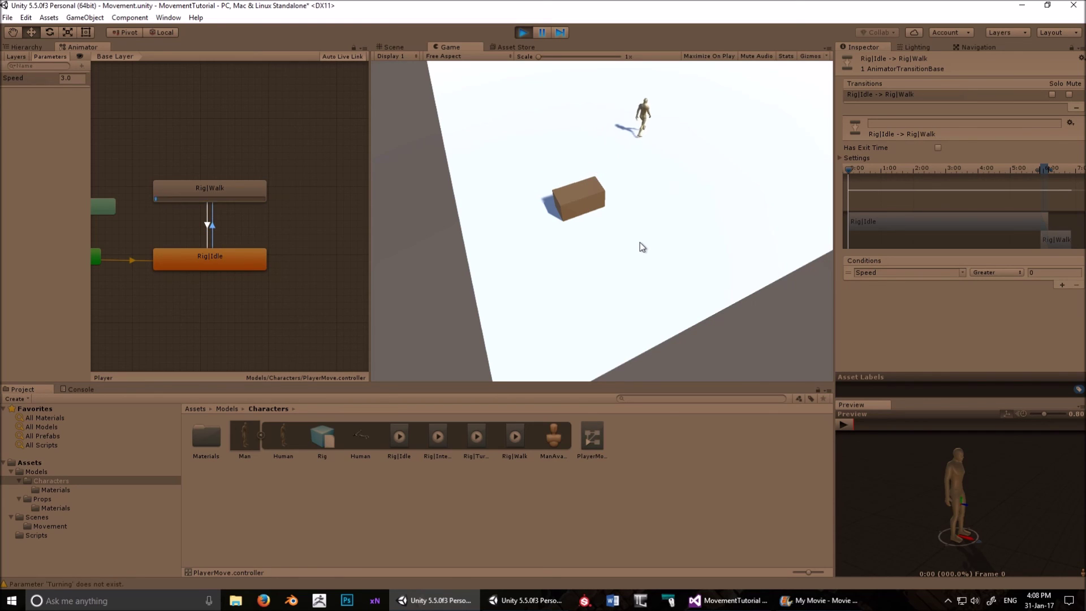
{"action": "left_click", "coordinate": [654, 247]}
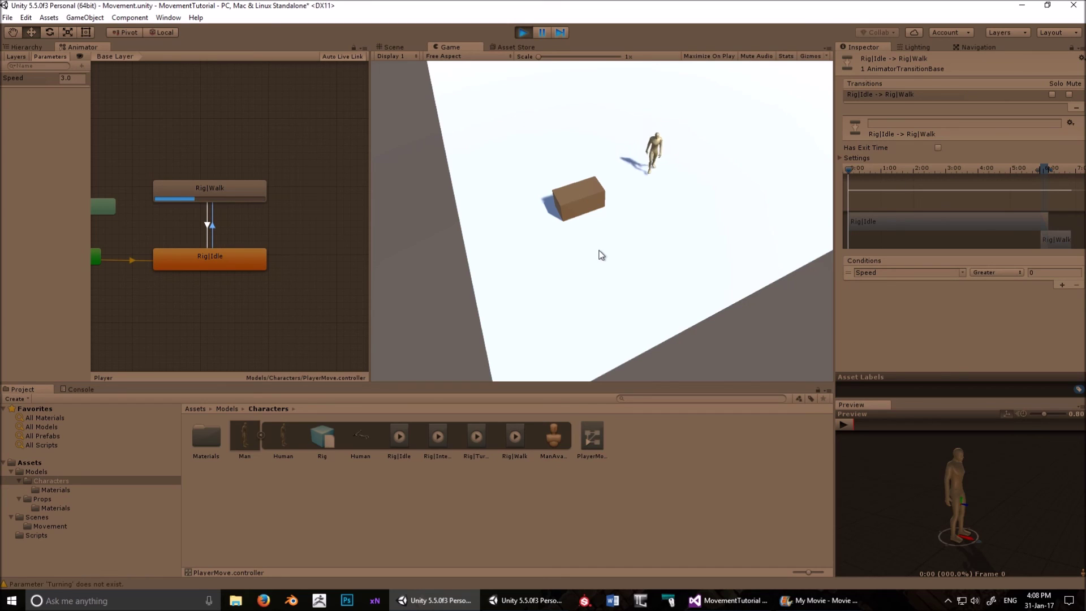